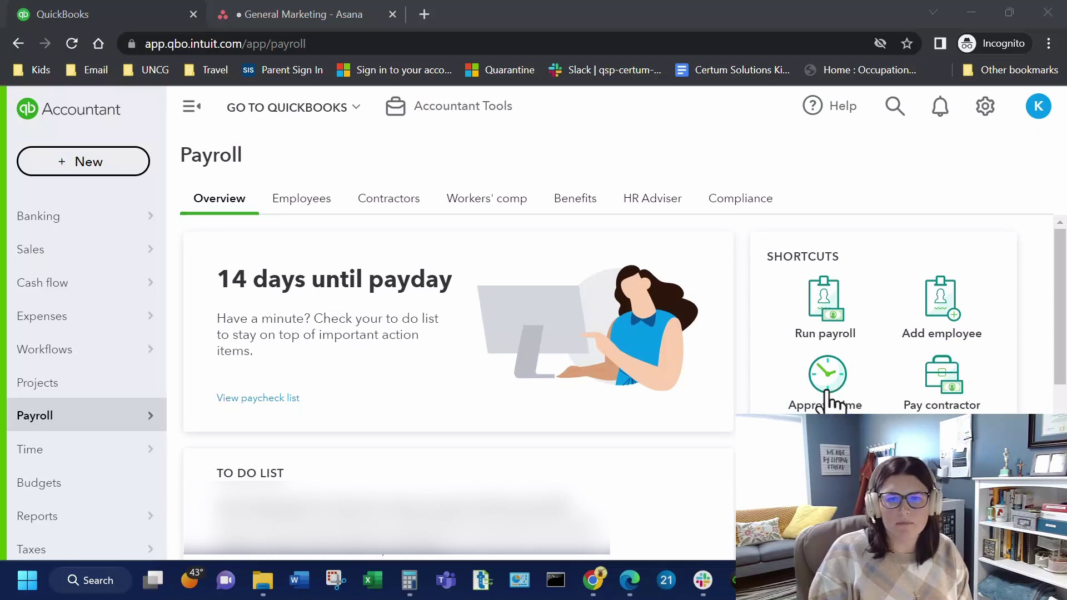
Review the payroll overview's to-do list, tax penalty protection notice and Auto Payroll status
scroll(829, 399, down, 4)
scroll(830, 392, up, 1)
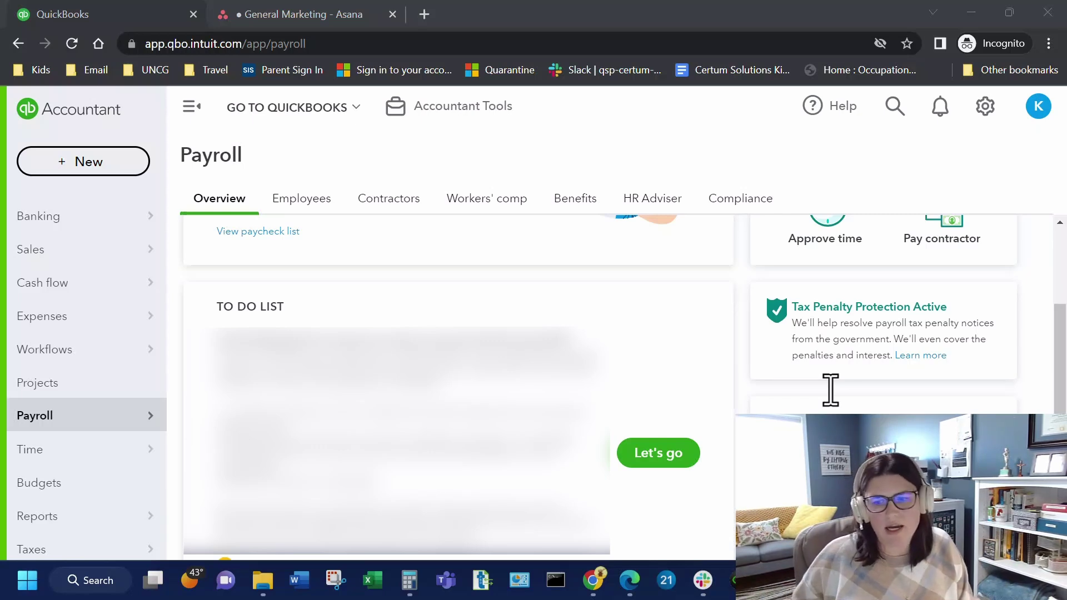
scroll(611, 389, down, 2)
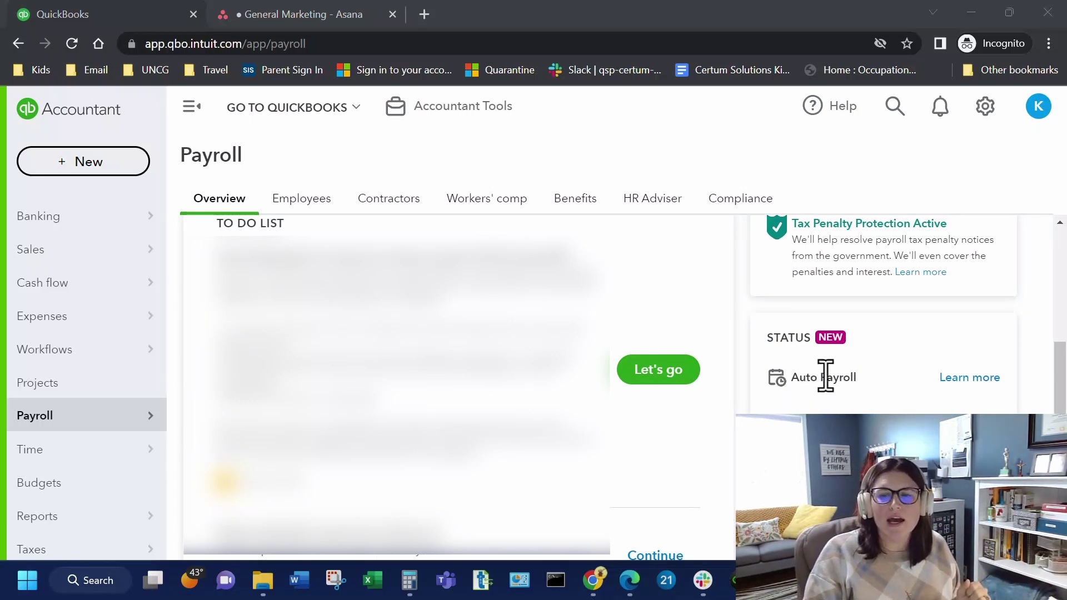
drag(864, 385, 789, 383)
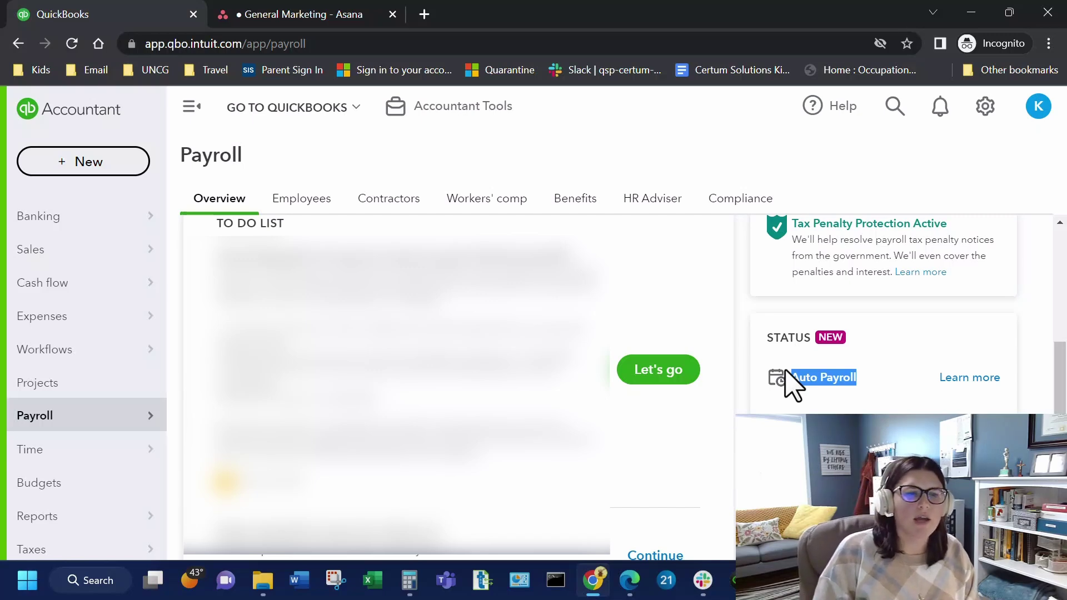
scroll(806, 367, up, 5)
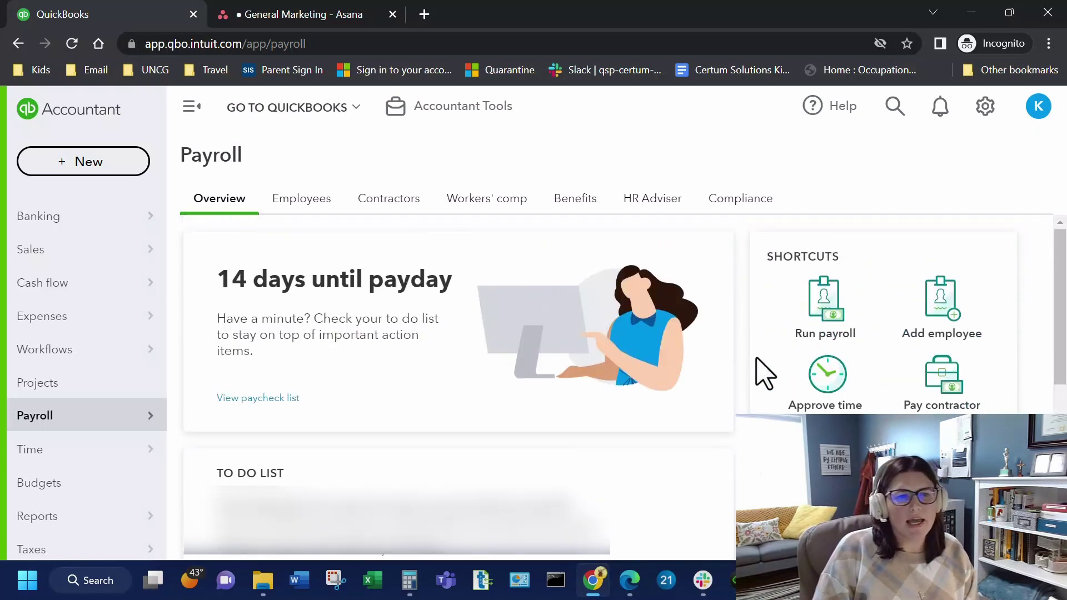
Open the payroll employee list, look through it and dismiss the "Save time and paper" tip
click(318, 202)
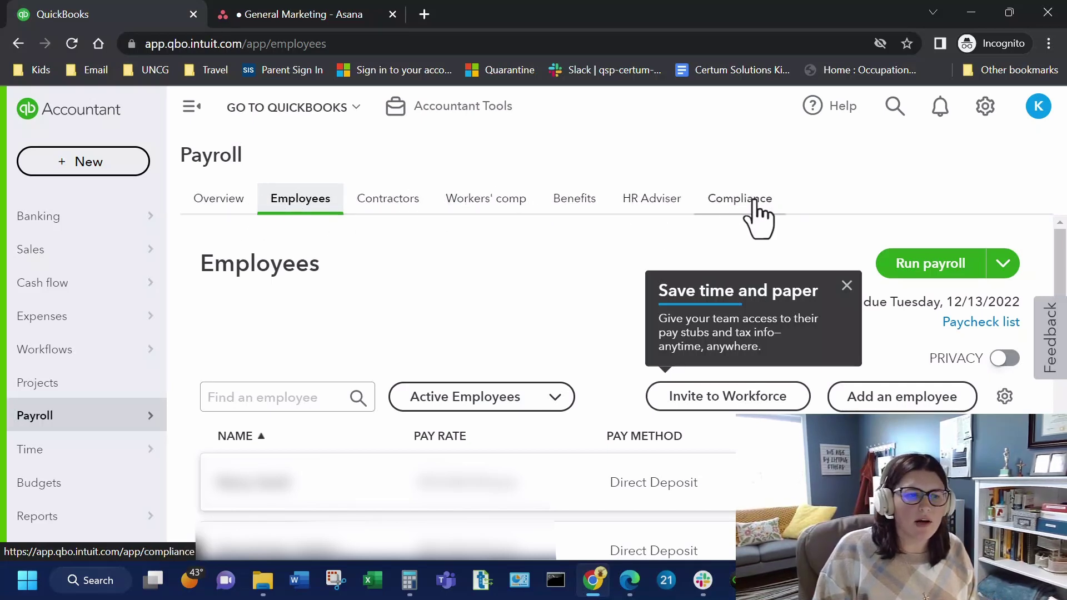
mouse_move(130, 425)
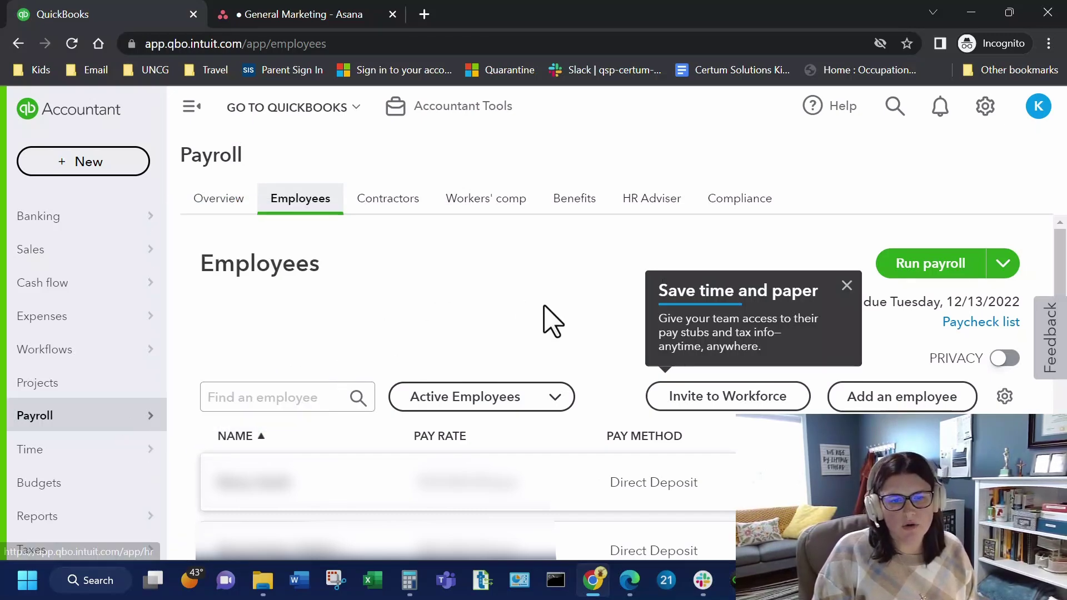
scroll(460, 323, down, 3)
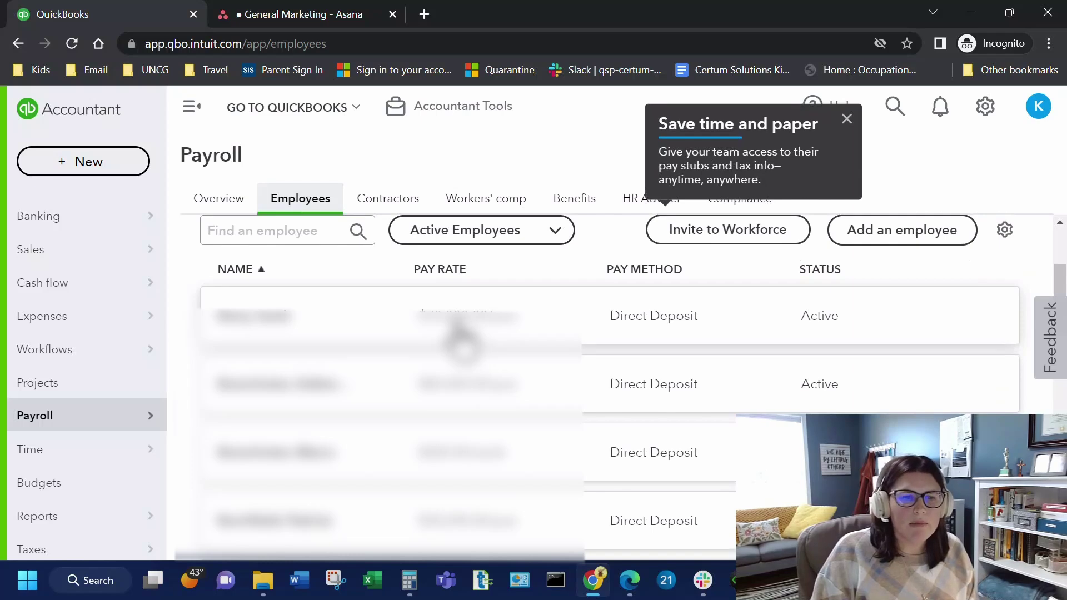
scroll(458, 324, up, 3)
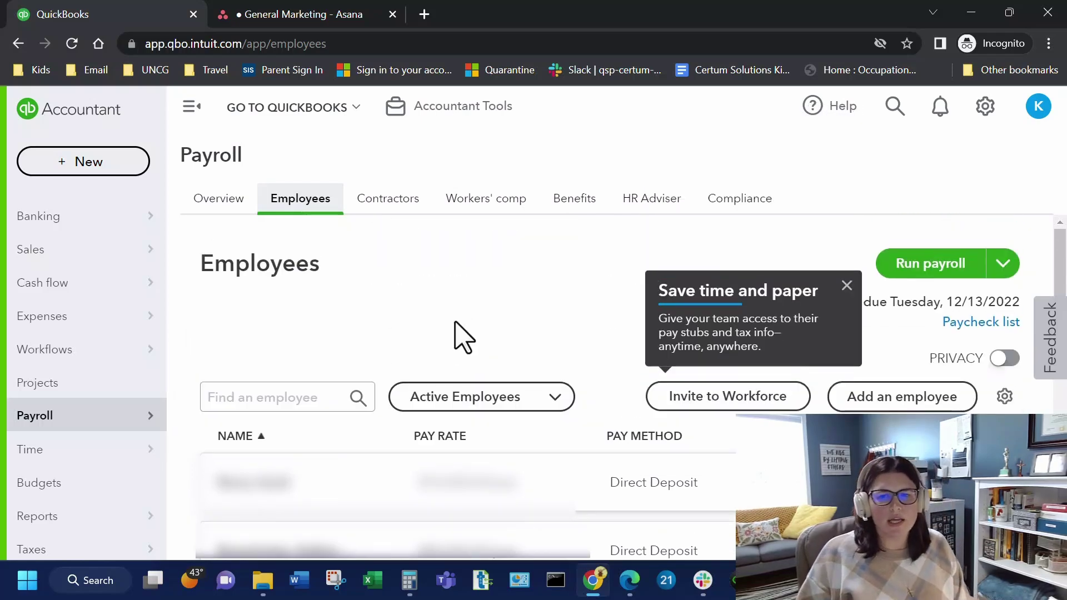
click(846, 285)
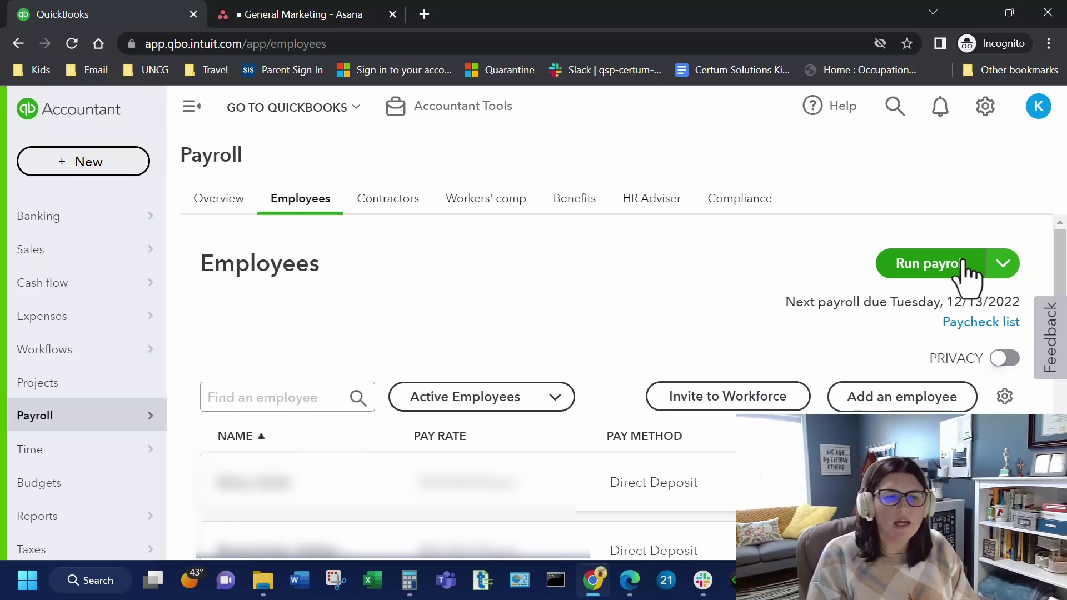
Examine the employee list's status filter choices and its column display options without changing them
click(517, 398)
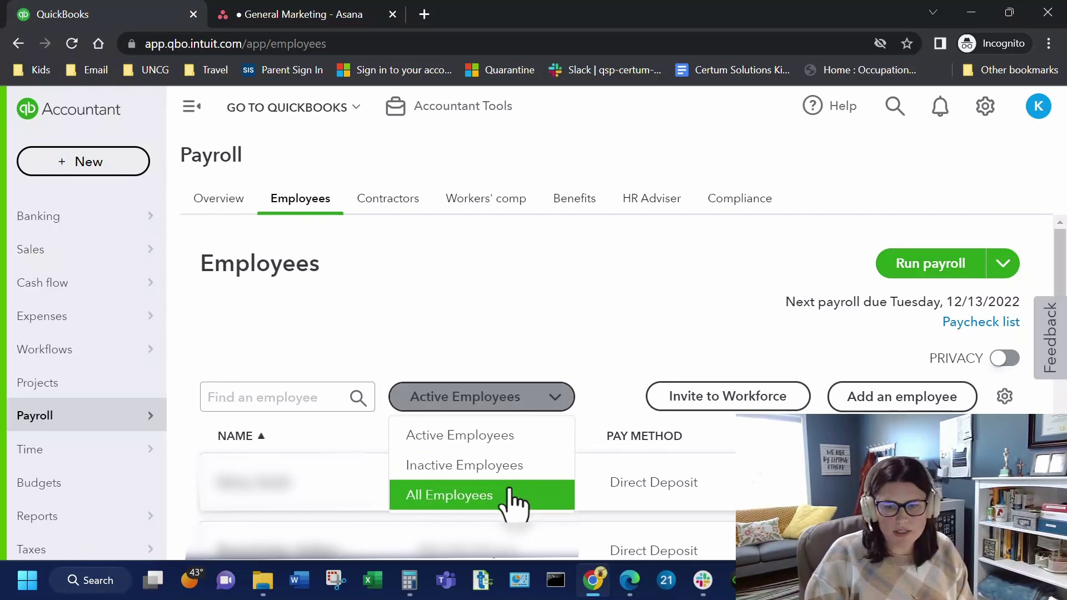
click(696, 307)
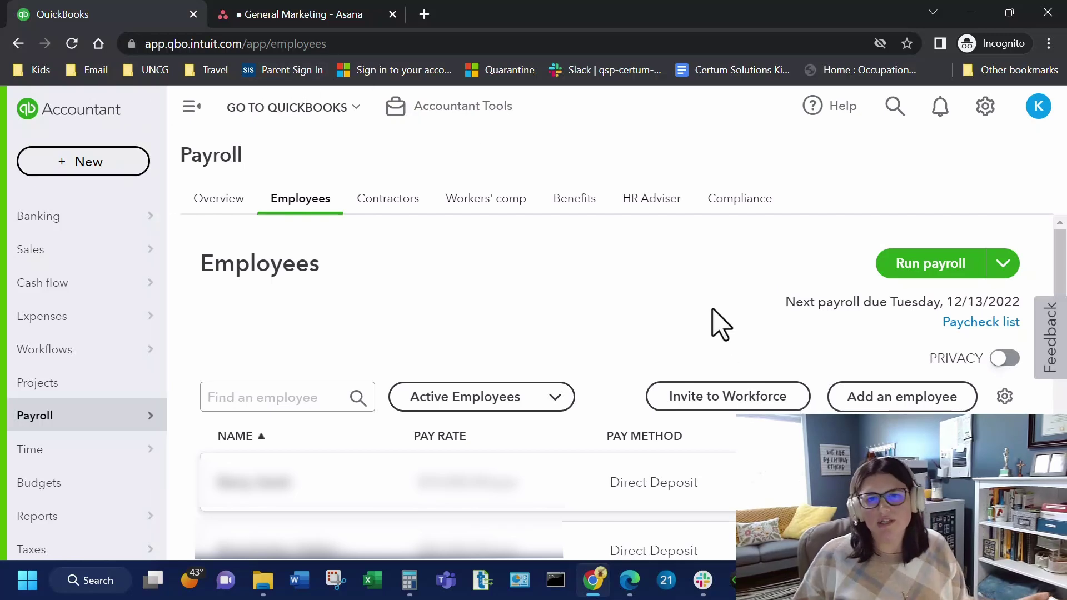
click(1005, 396)
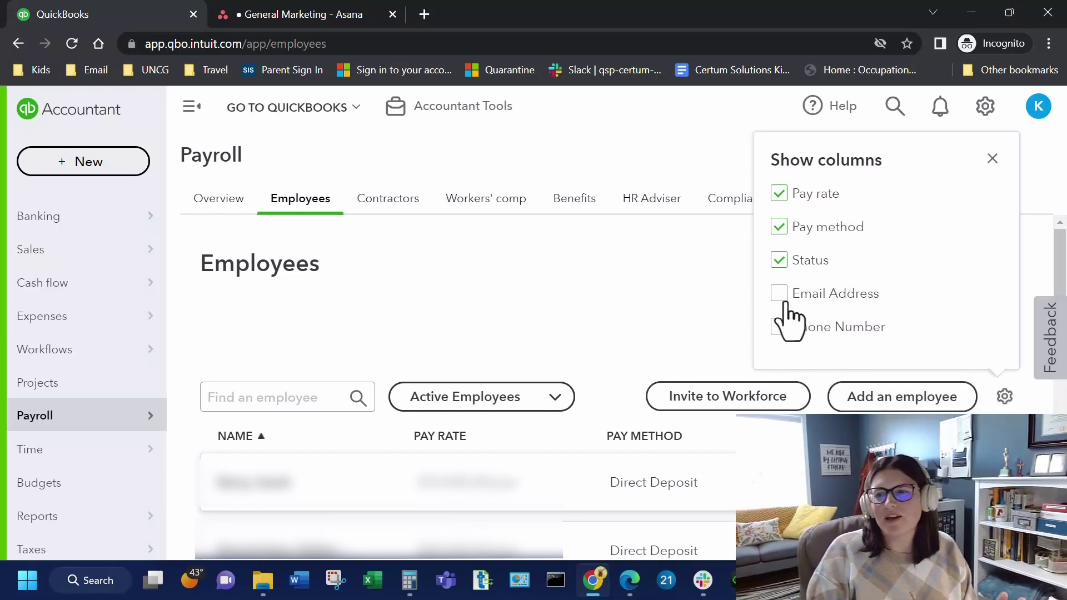
click(992, 158)
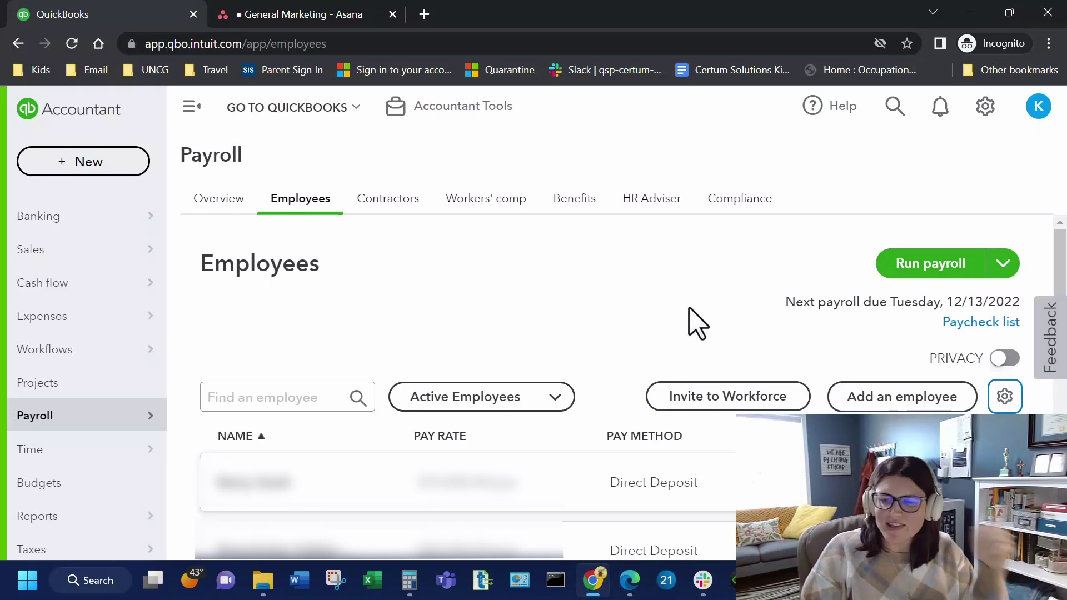
click(916, 410)
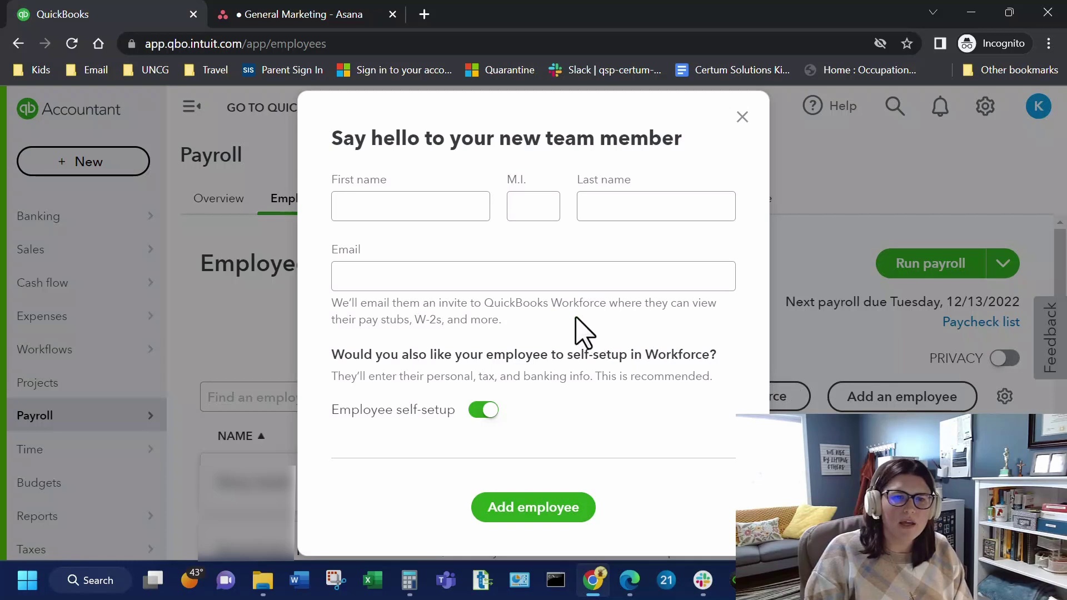
click(405, 207)
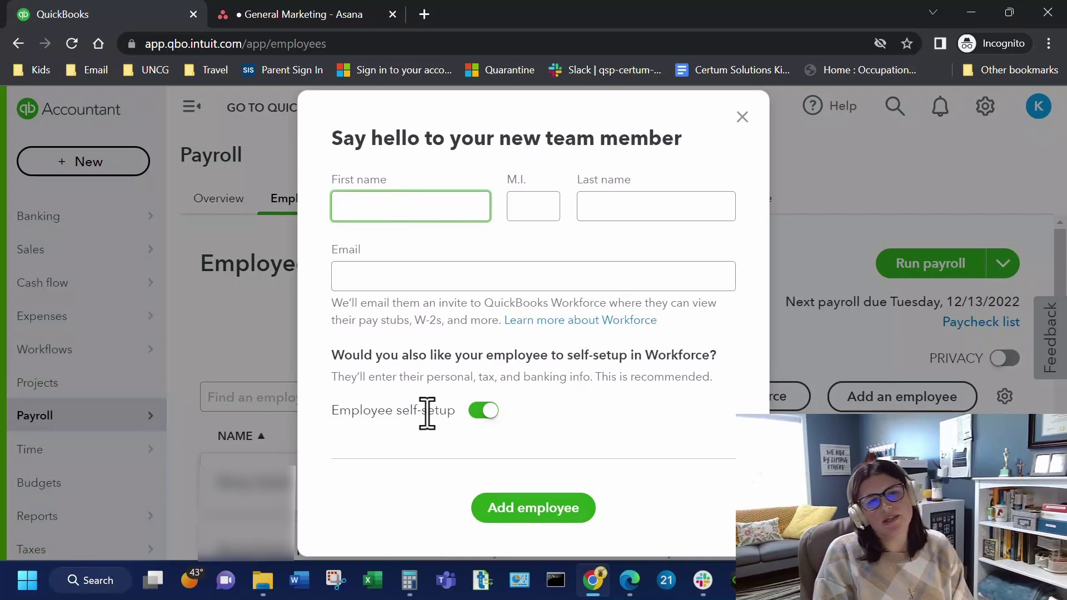
text(Test)
key(Tab)
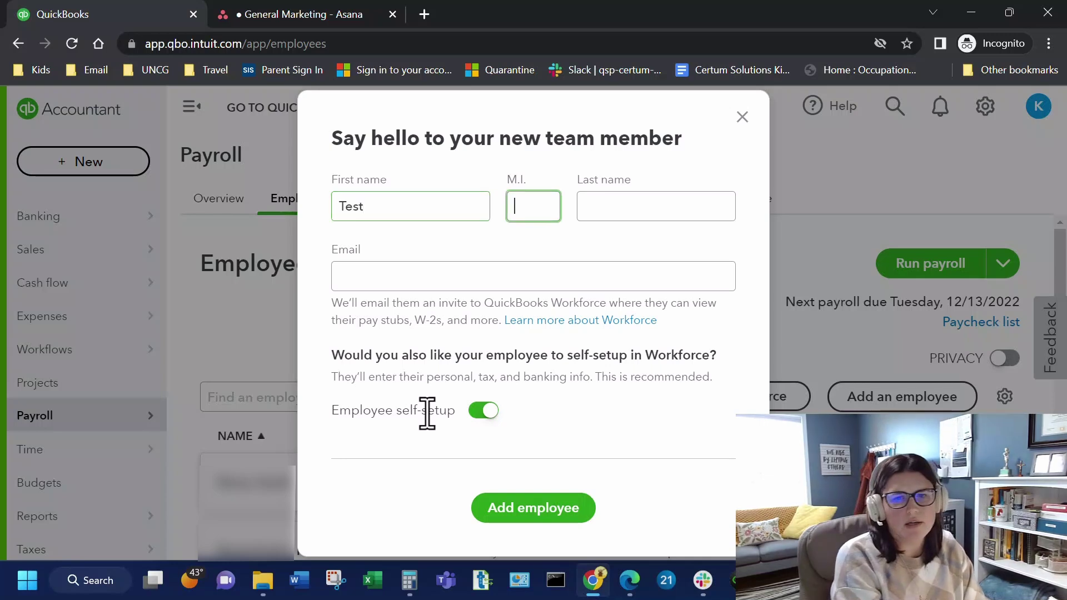
key(Tab)
text(Test)
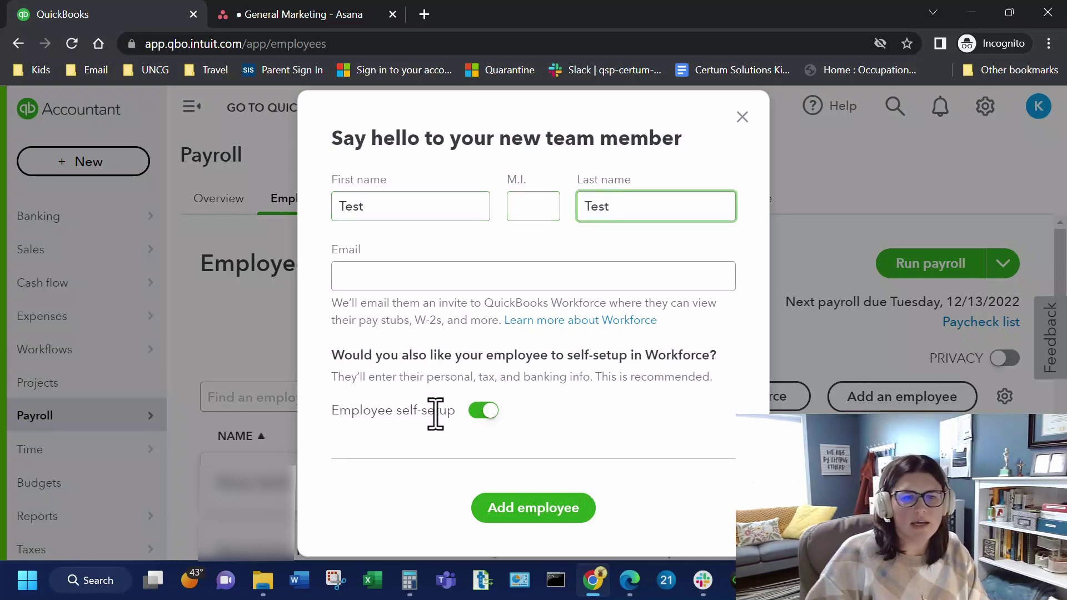
key(Tab)
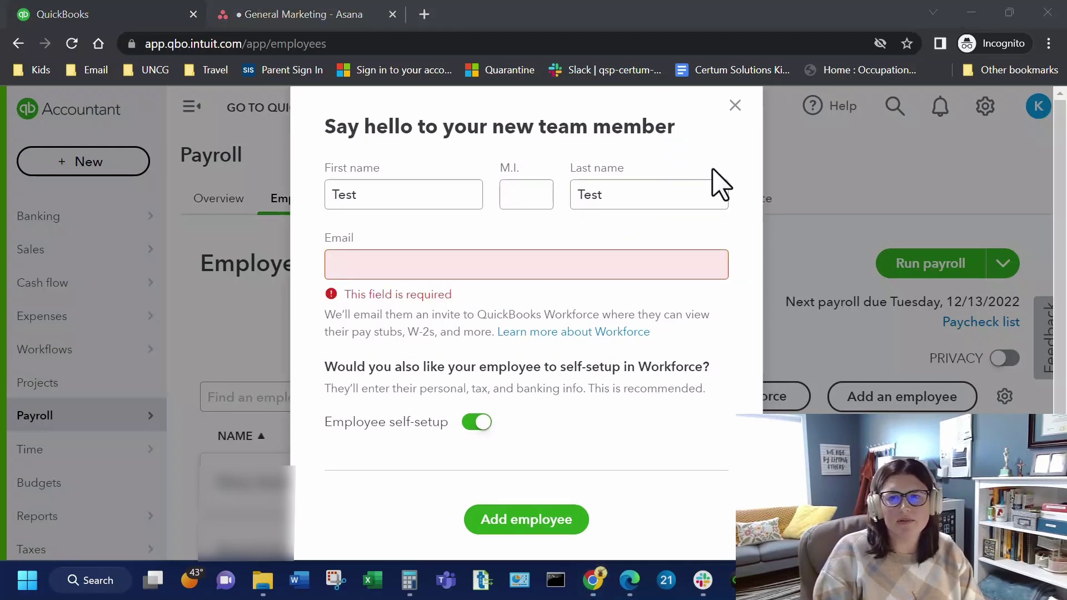
click(735, 106)
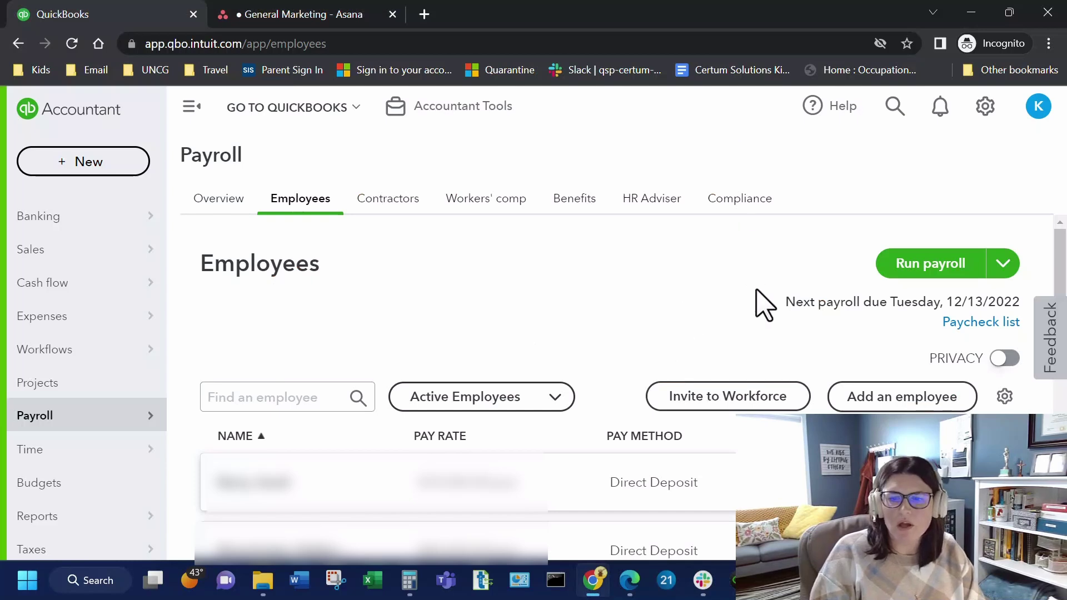
Turn on Privacy for the employee list to hide the employees' financial information
scroll(672, 339, down, 3)
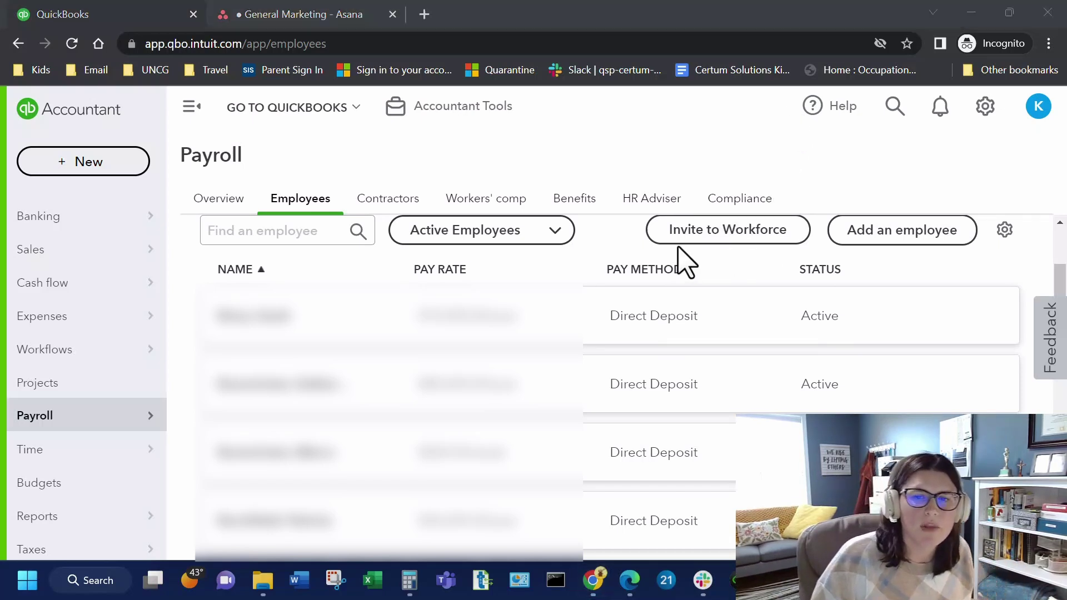
scroll(690, 286, up, 2)
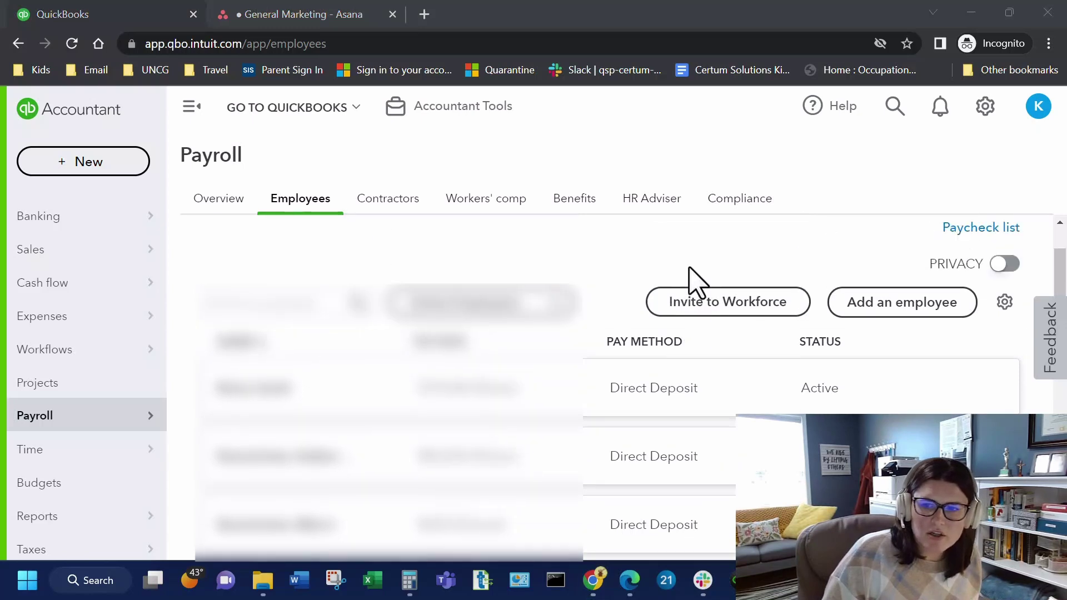
click(1006, 358)
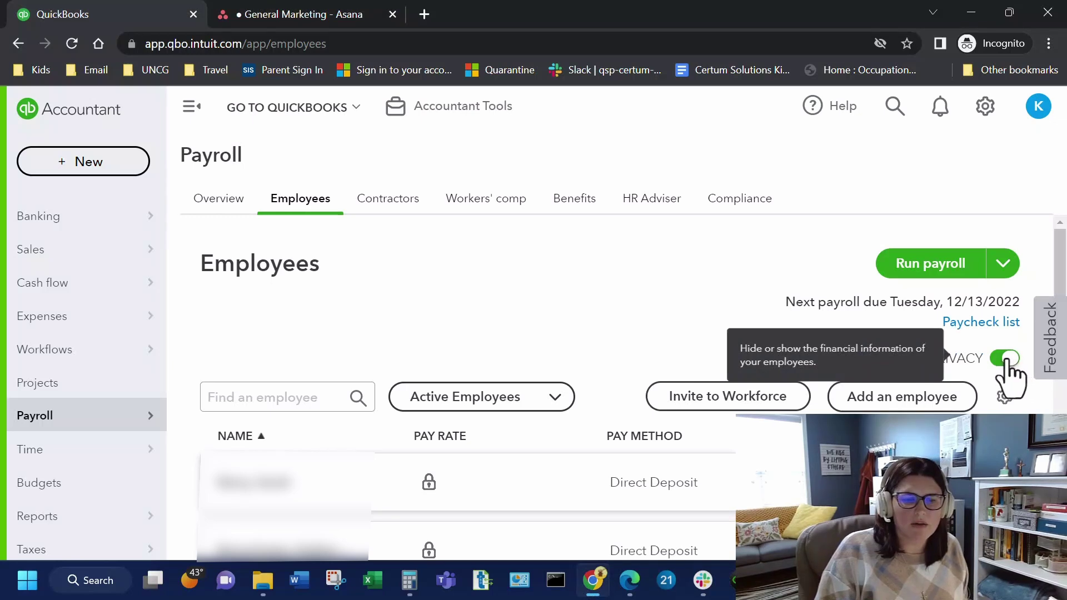
click(1006, 359)
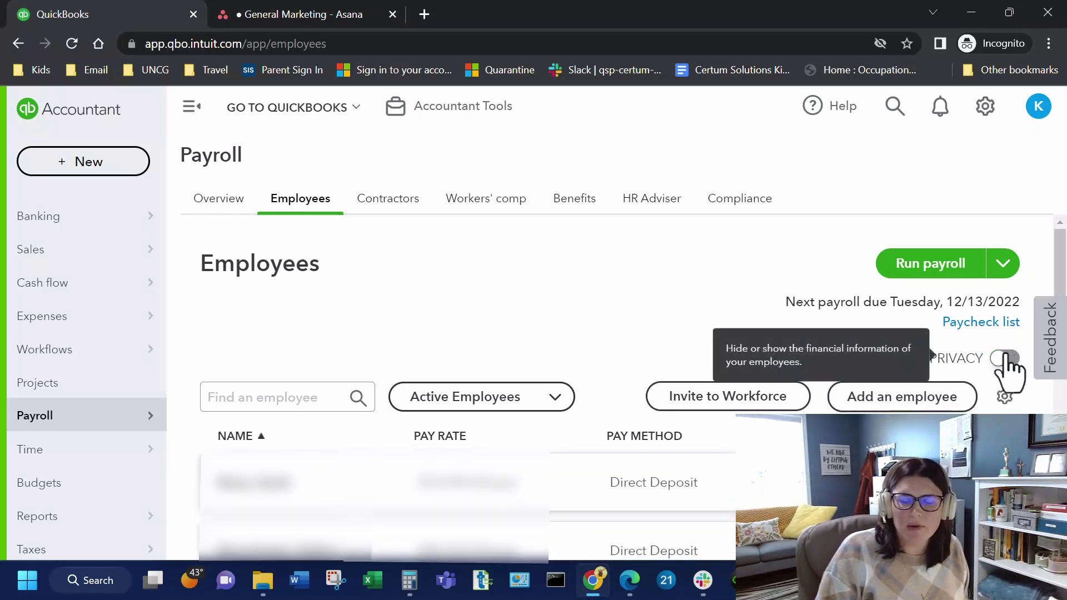
click(1006, 358)
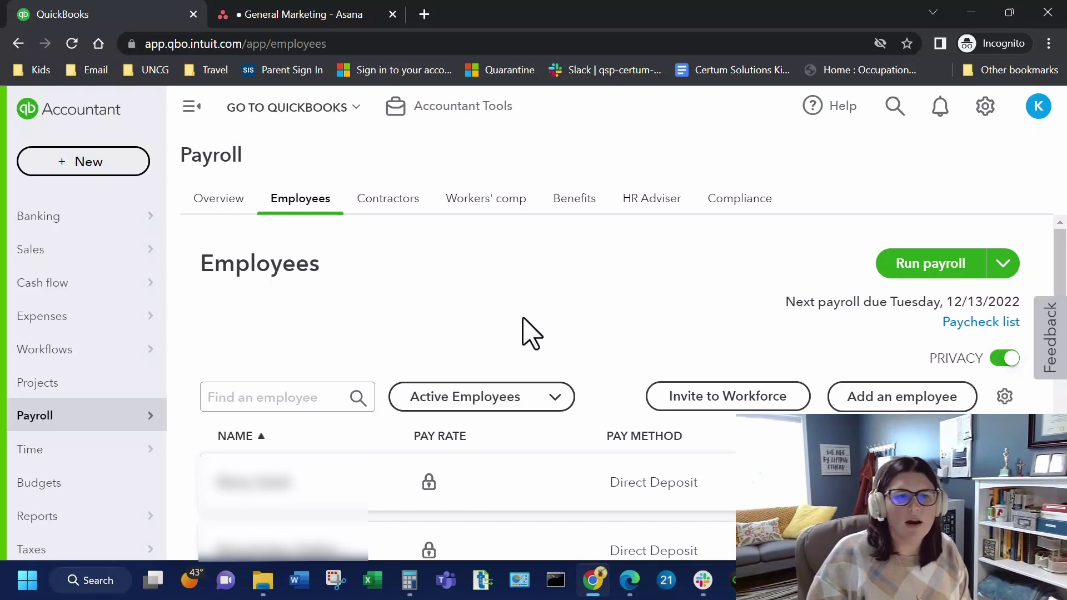
scroll(525, 331, down, 5)
scroll(522, 331, up, 5)
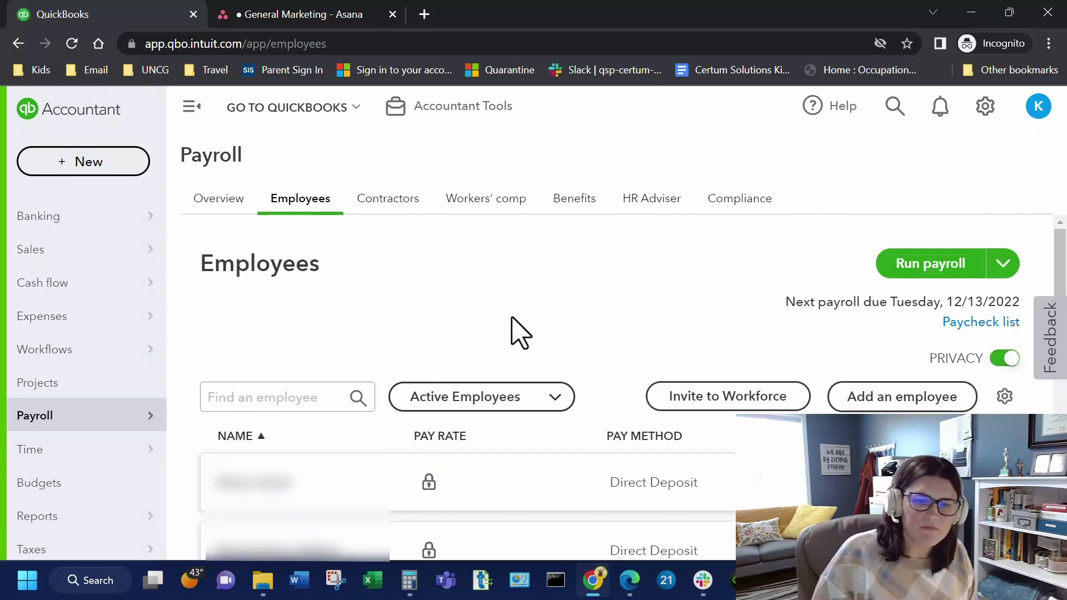
Open the payroll contractors list and look through the contractors and their payment options
click(372, 203)
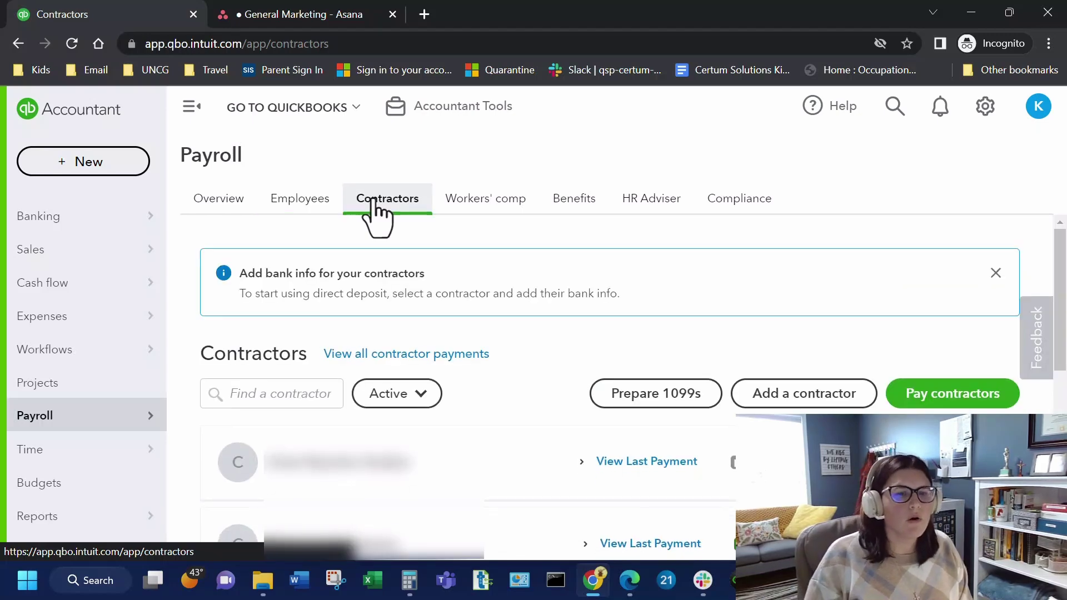
scroll(555, 405, down, 3)
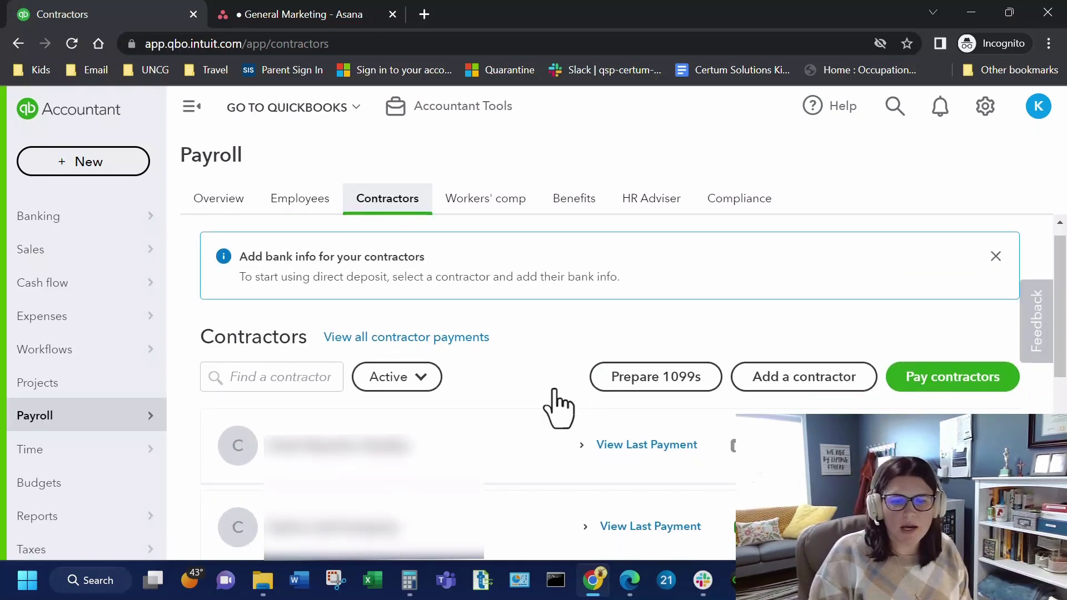
scroll(552, 405, up, 3)
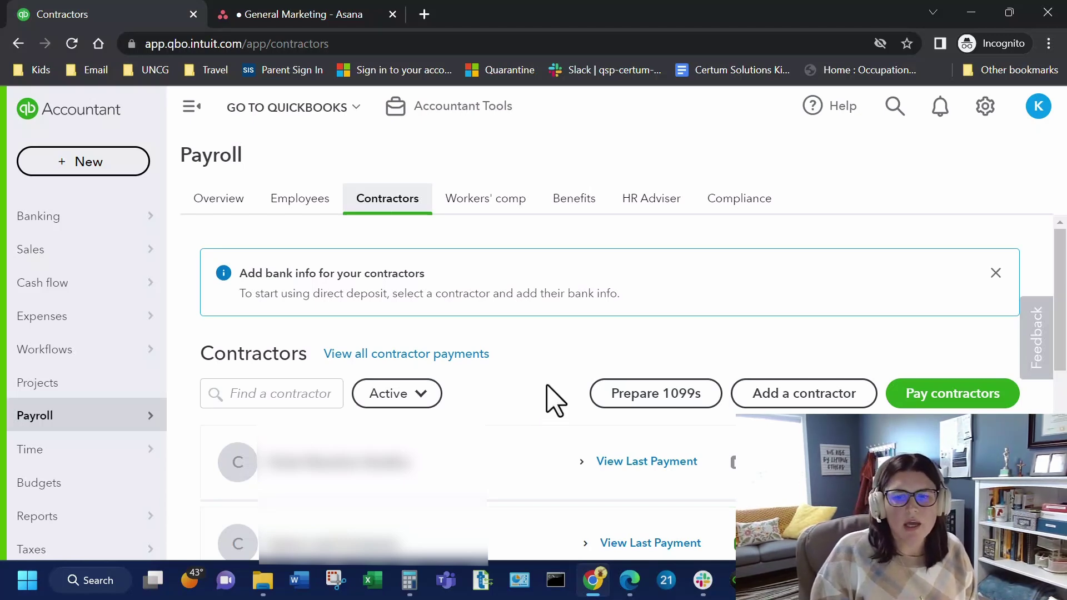
scroll(550, 389, down, 2)
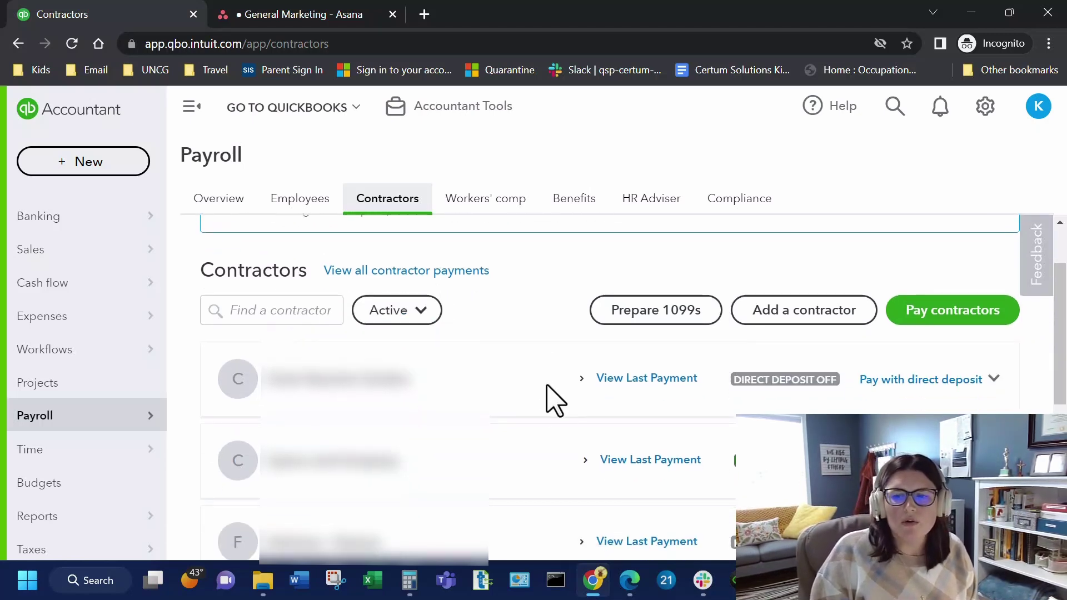
Review the first contractor's personal details and bank account section through the direct deposit setup, and return to the contractors list
click(909, 383)
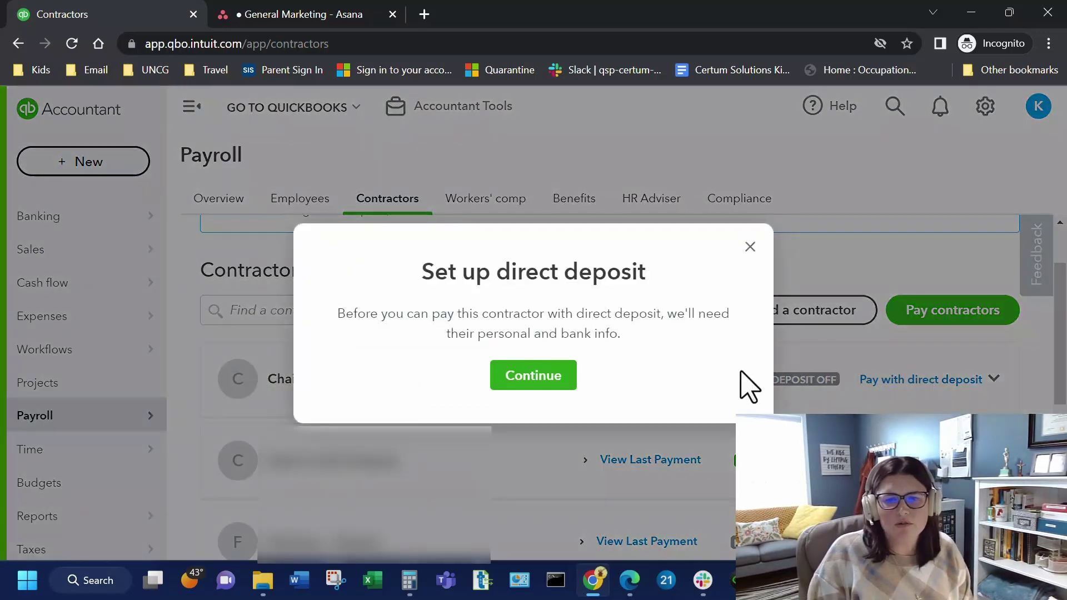
click(549, 382)
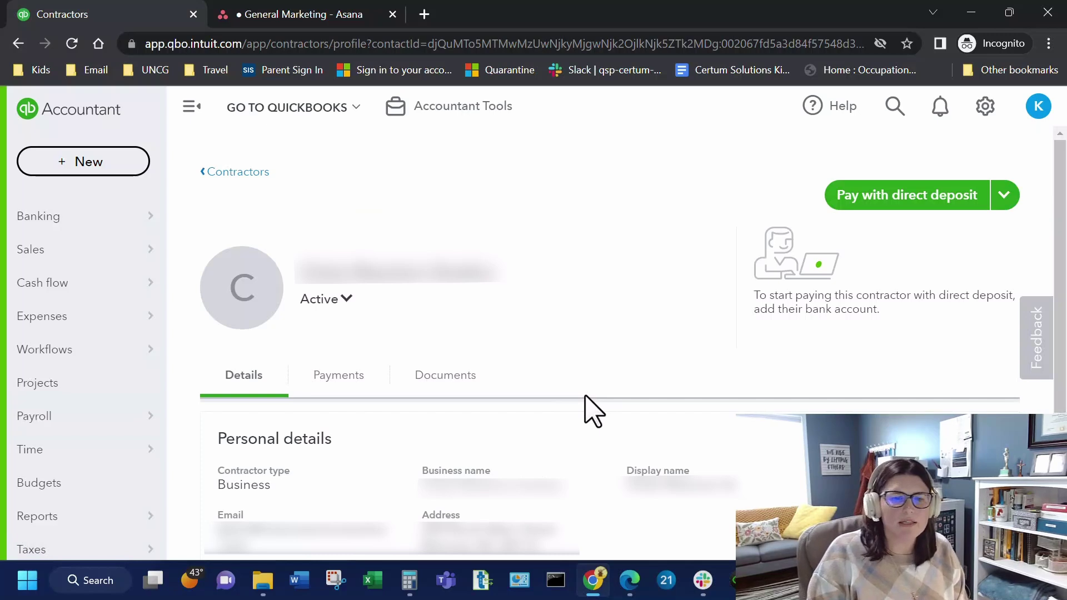
scroll(589, 411, down, 4)
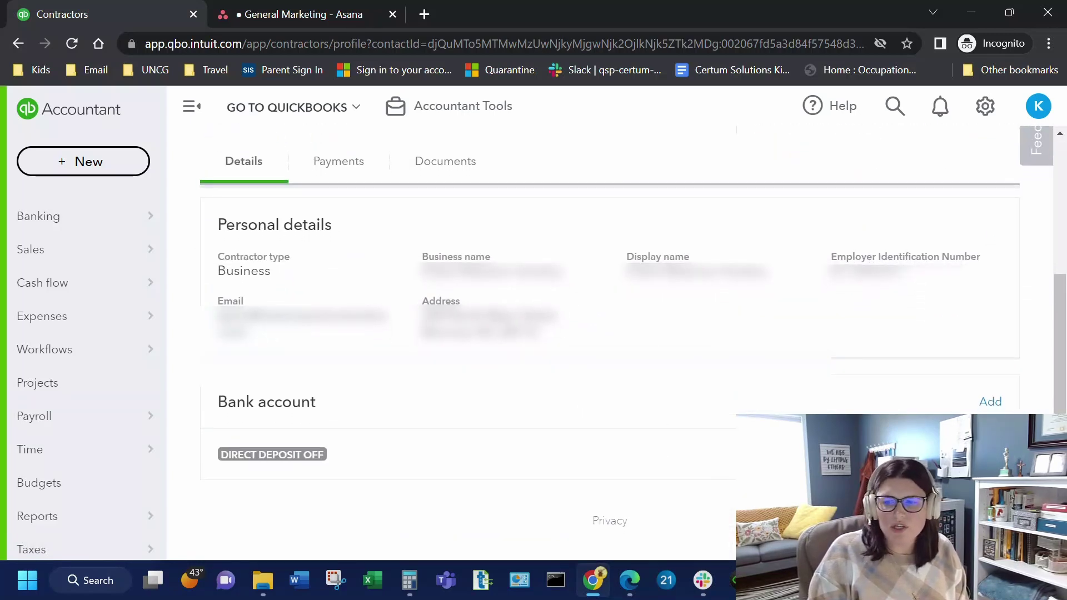
scroll(589, 333, up, 4)
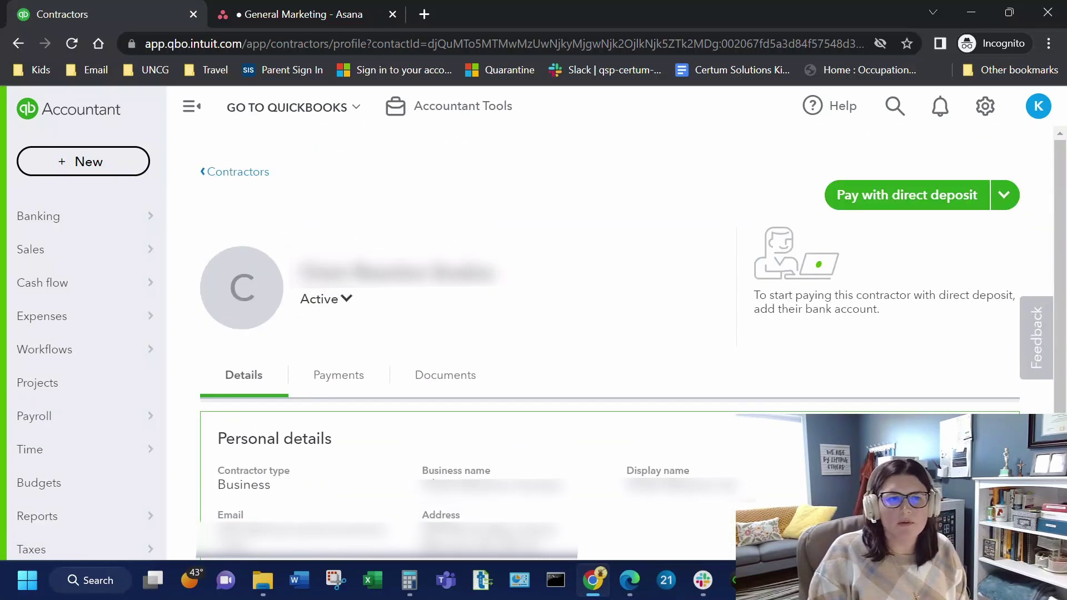
click(251, 172)
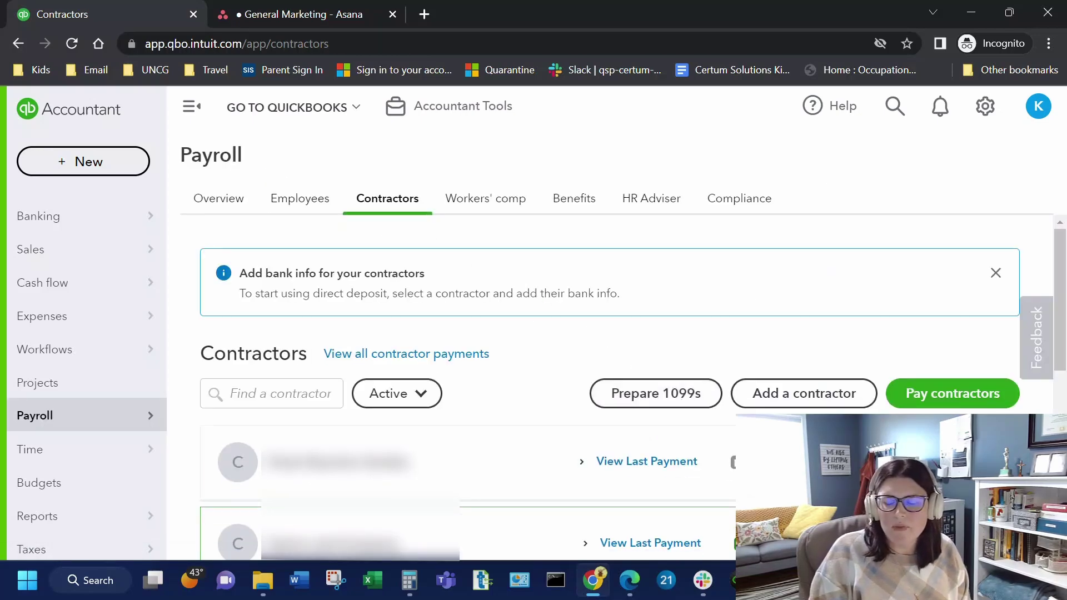
Check what the form for adding a contractor asks for, close it without adding one, and look through the contractors' direct deposit statuses
click(800, 403)
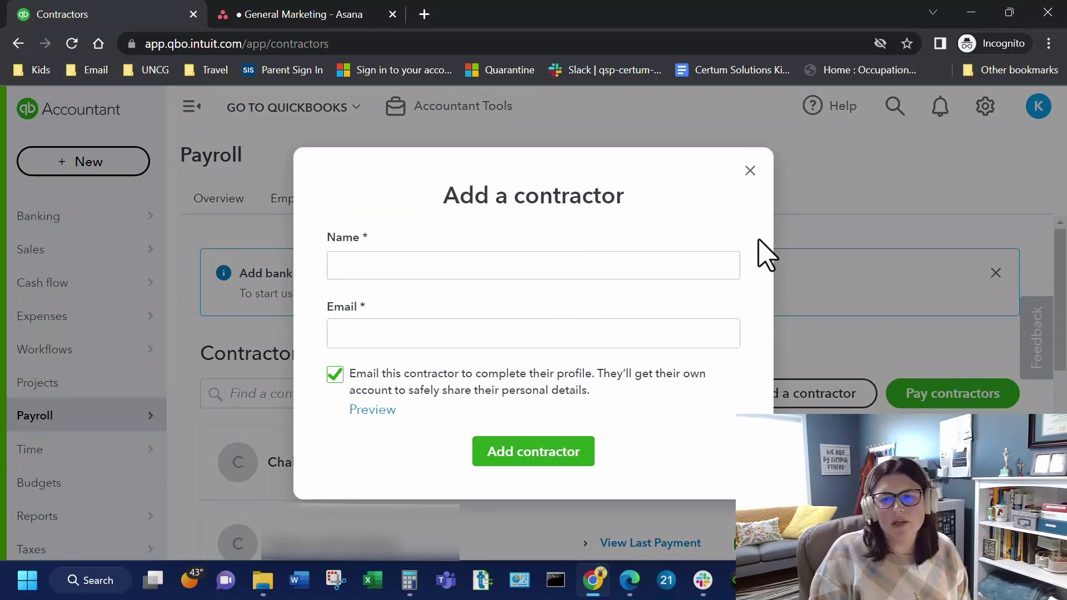
click(751, 171)
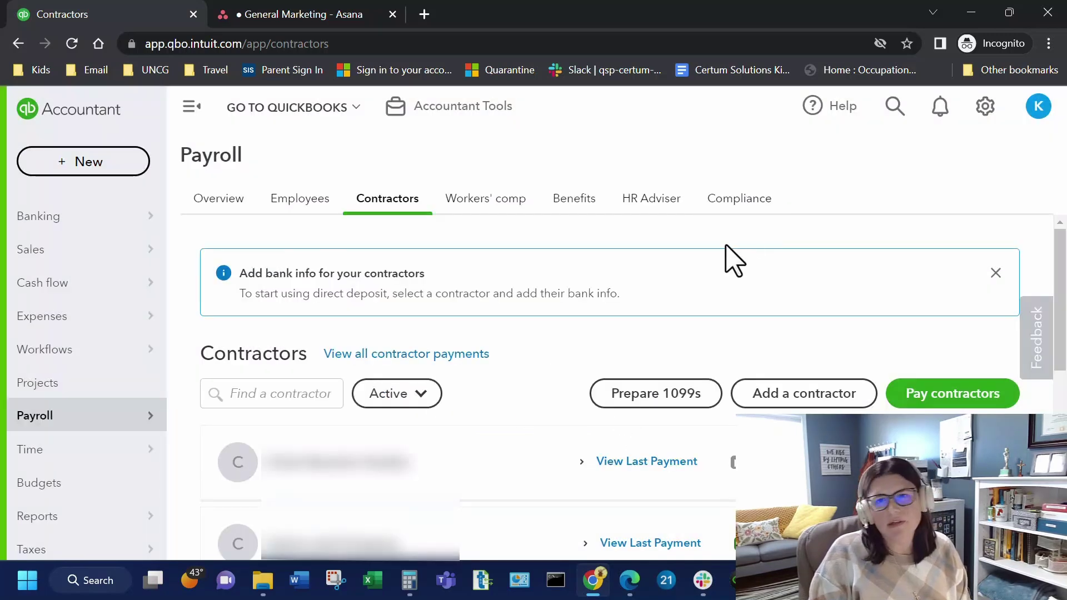
scroll(722, 369, down, 5)
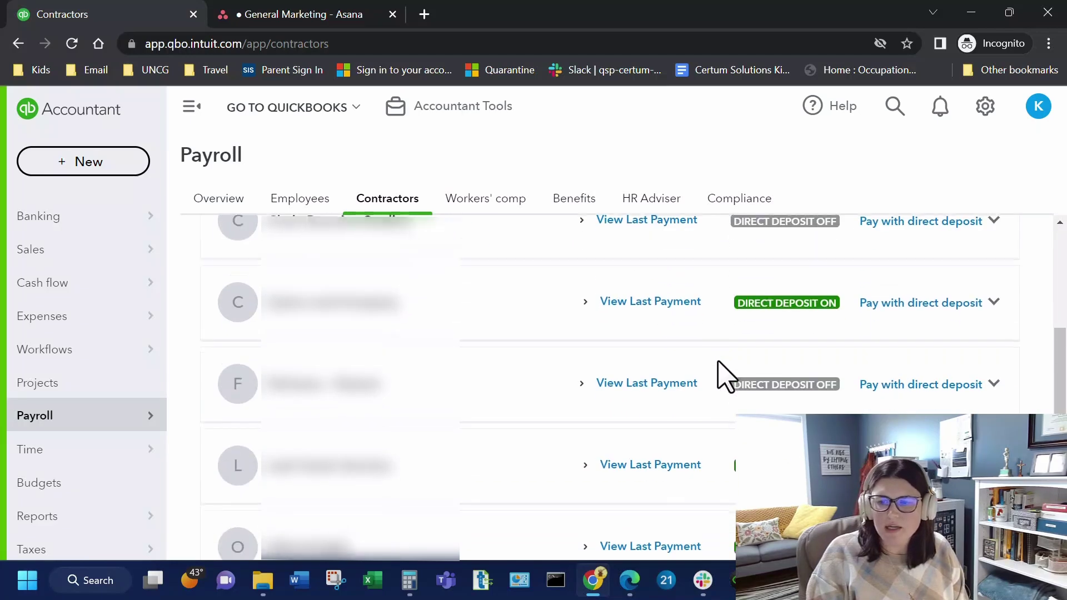
scroll(722, 378, down, 3)
scroll(722, 377, up, 8)
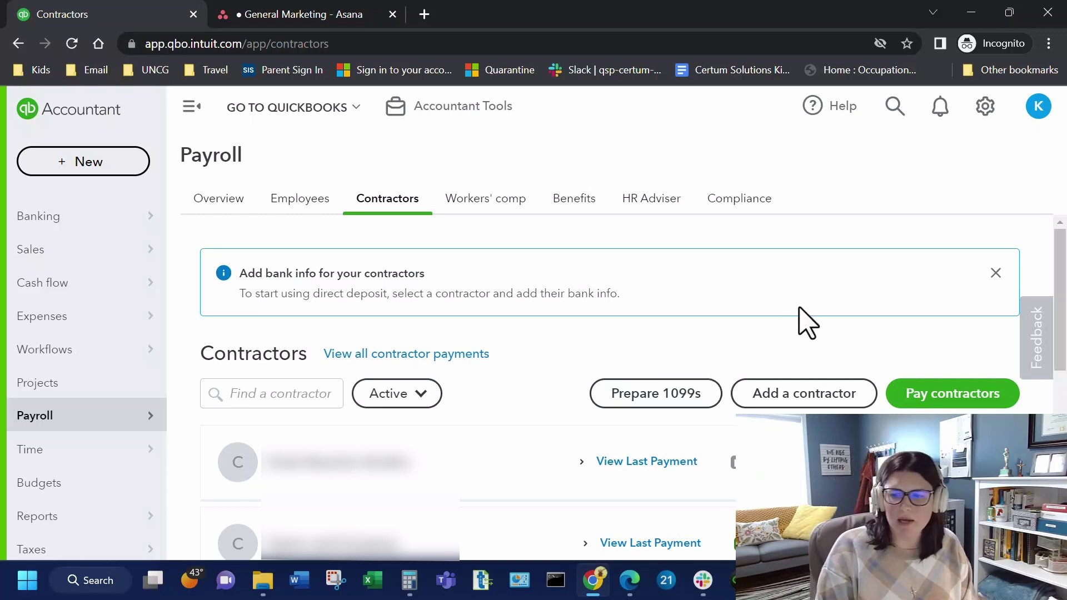
Open the first contractor's profile and review the personal details and bank account sections
scroll(810, 317, down, 3)
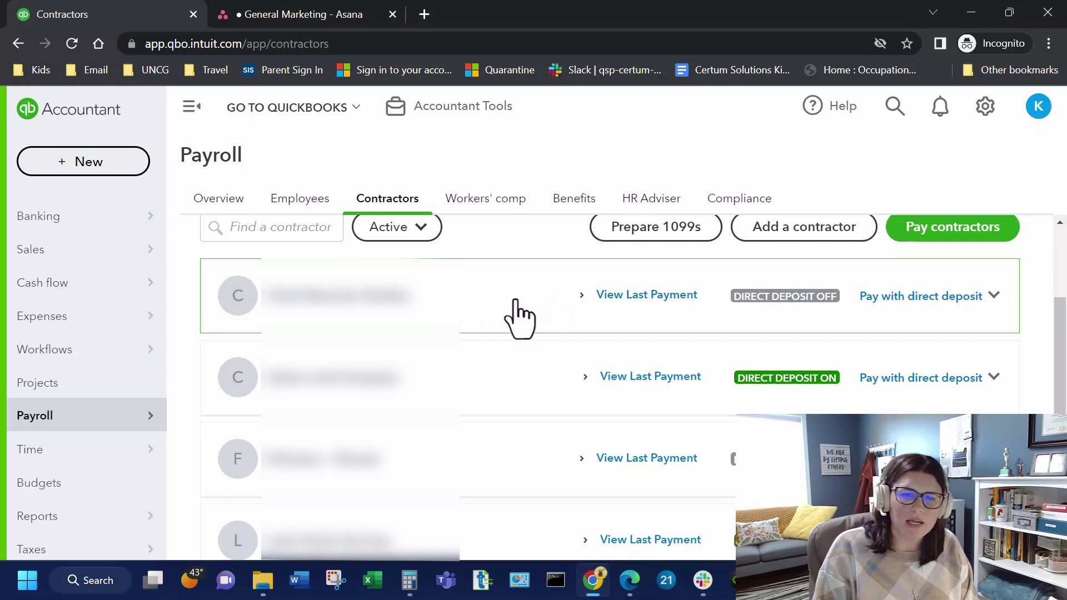
click(506, 315)
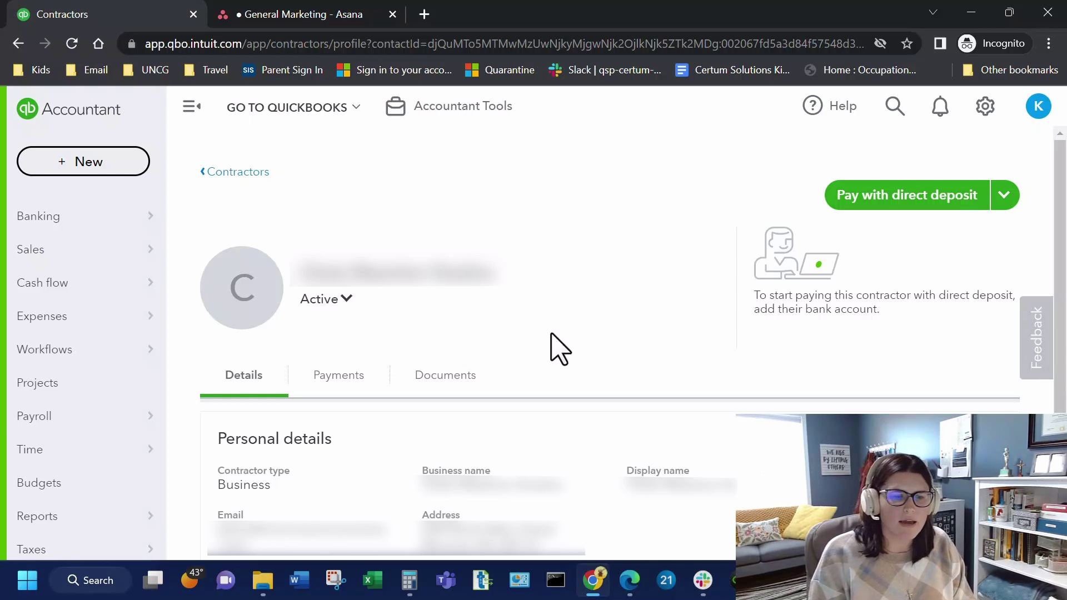
scroll(519, 331, down, 2)
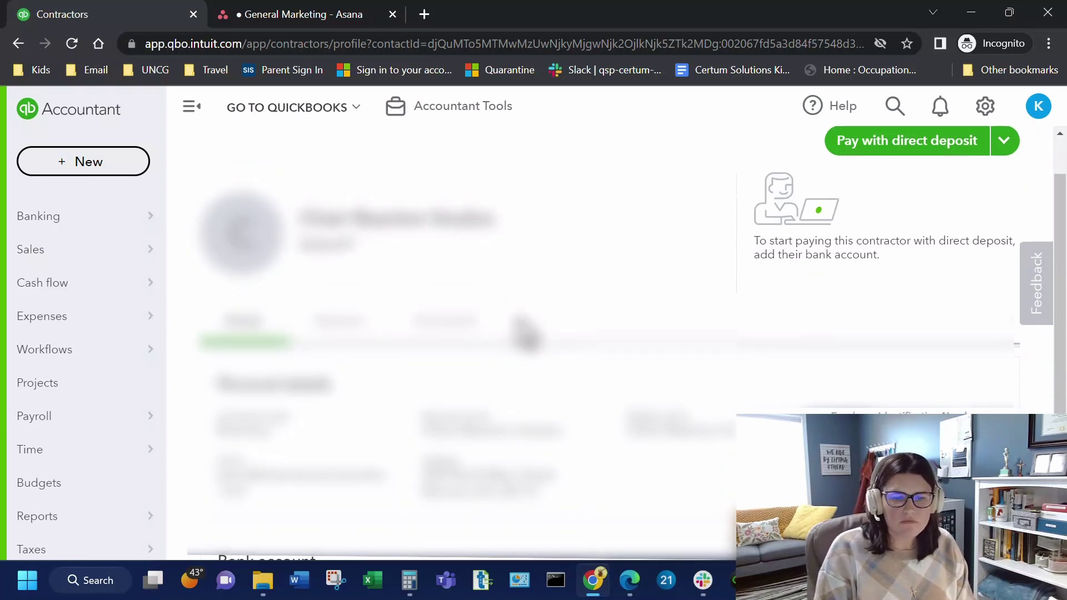
scroll(615, 431, down, 2)
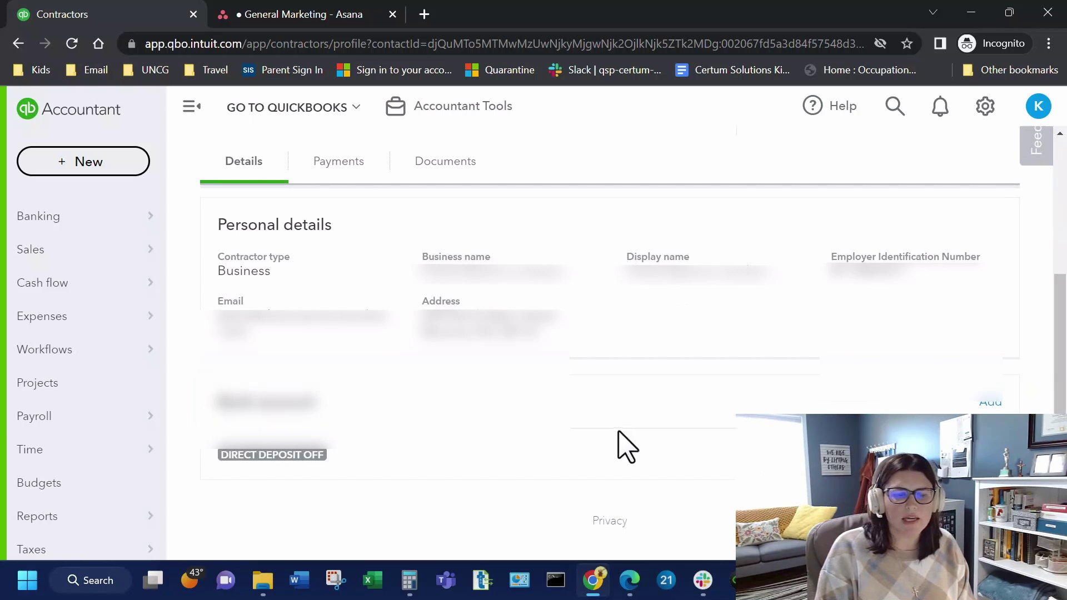
scroll(626, 443, up, 4)
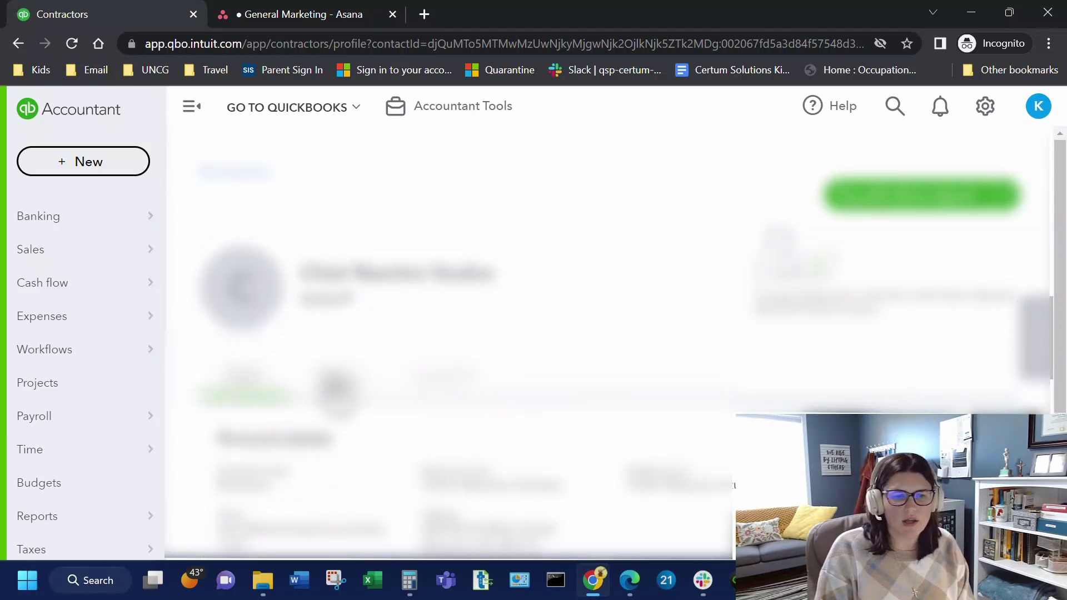
Review the contractor's payment history and W-9 documents, and return to the contractors list
click(336, 383)
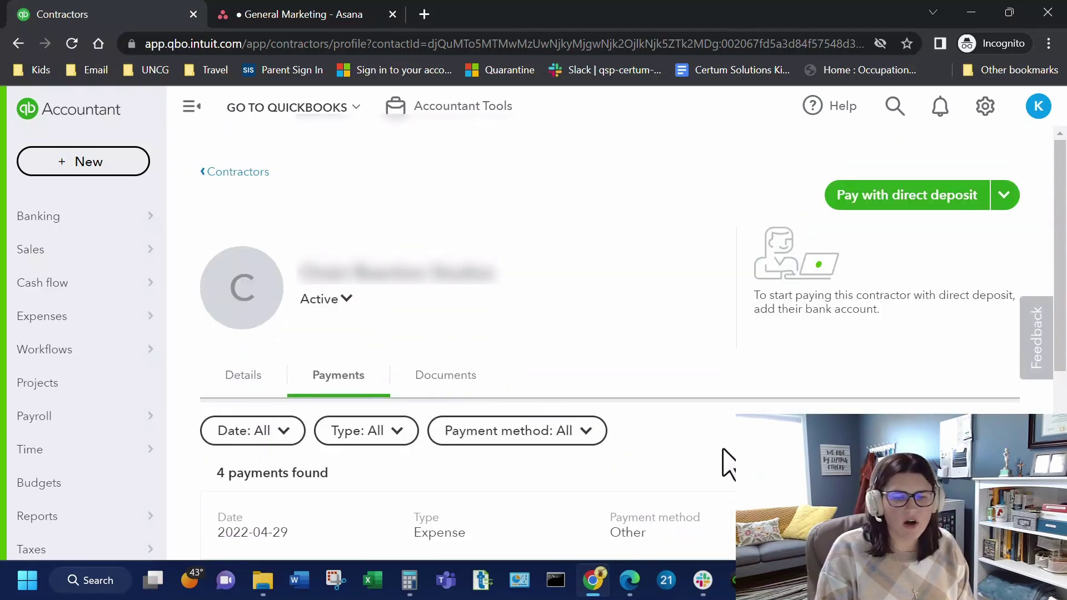
scroll(729, 463, down, 1)
scroll(729, 462, down, 2)
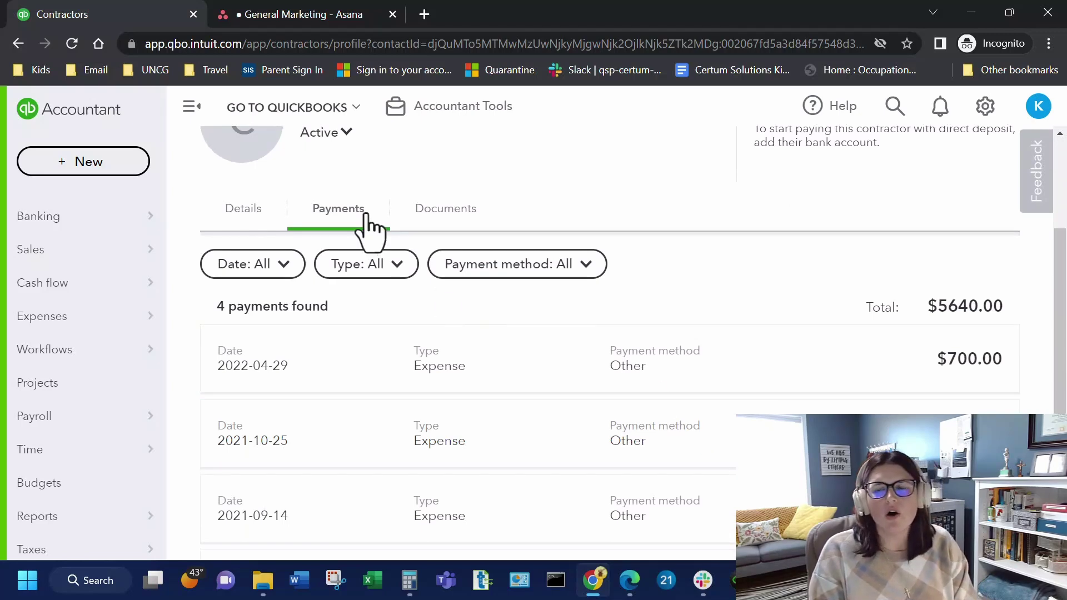
scroll(567, 436, down, 3)
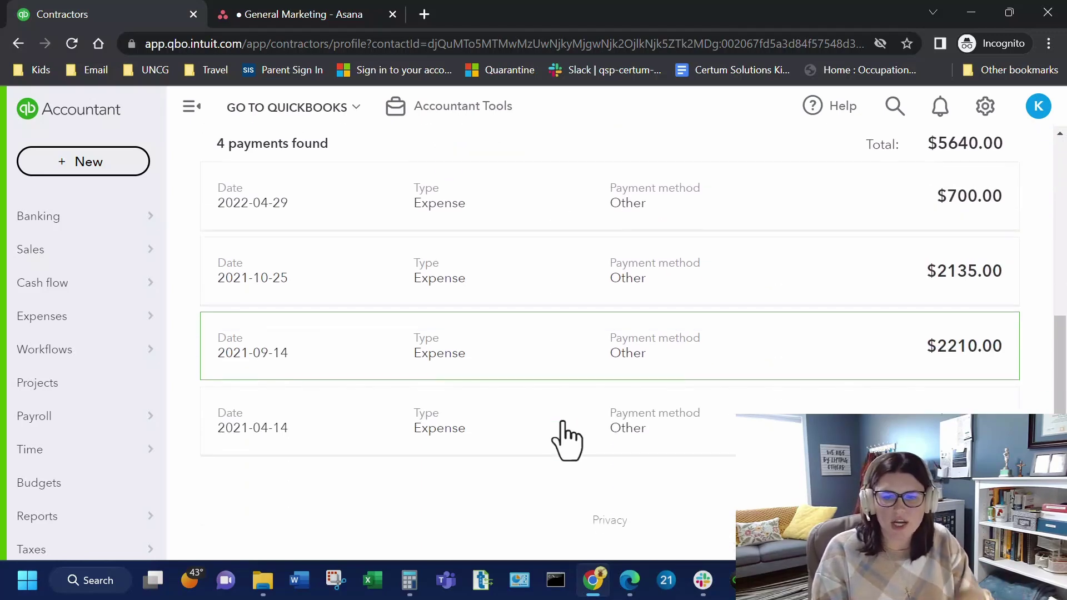
scroll(611, 436, up, 5)
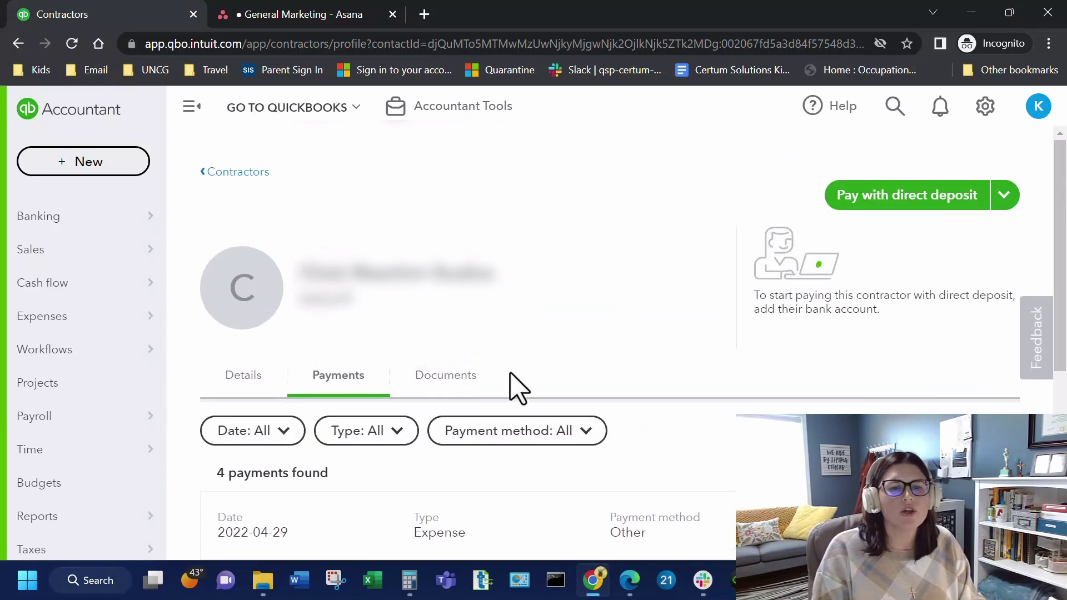
click(442, 378)
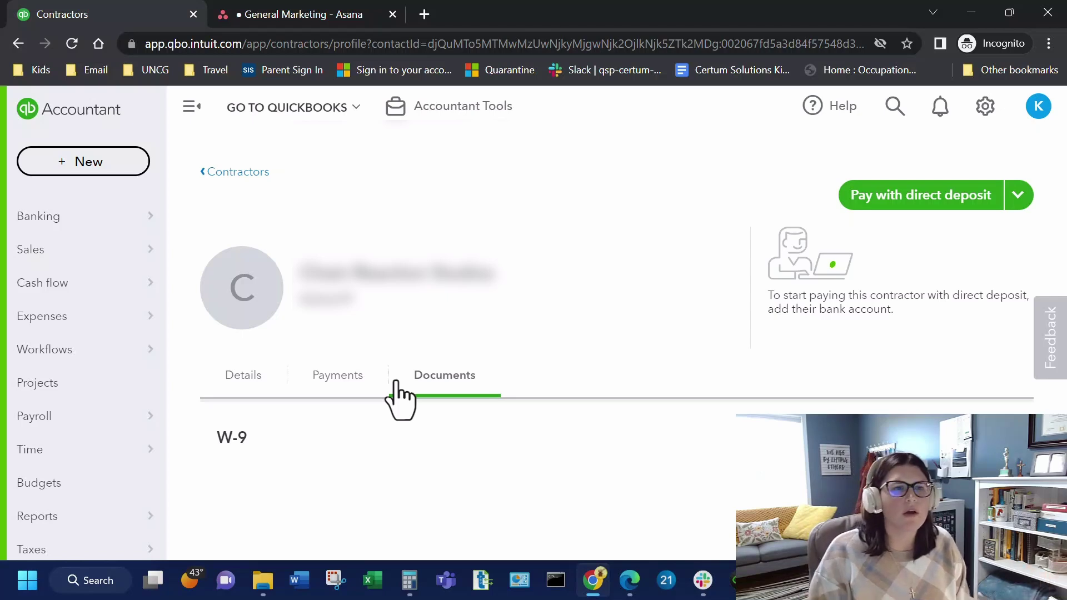
click(244, 172)
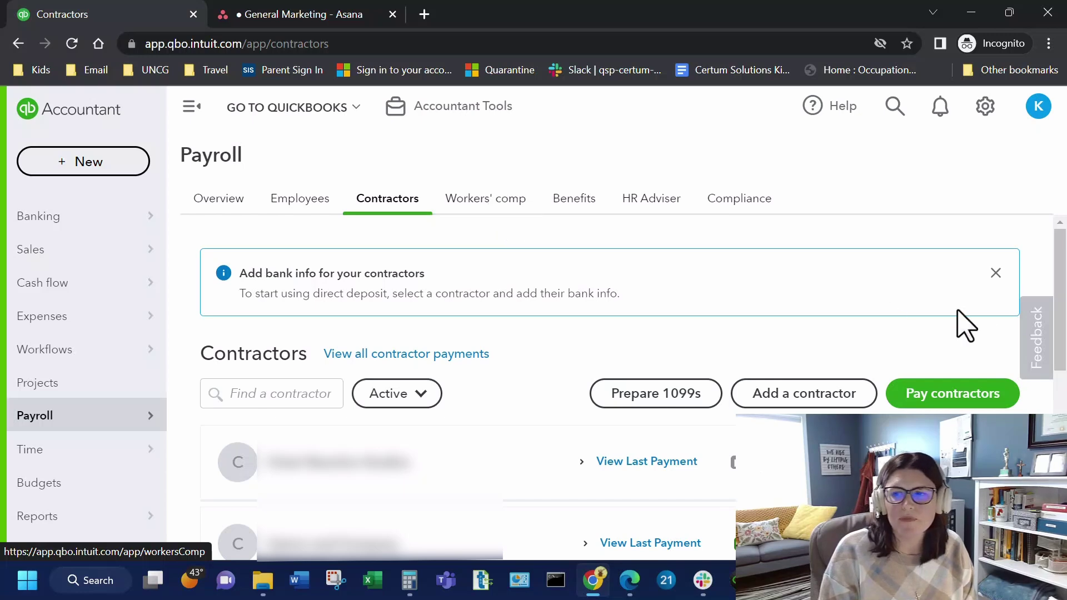
Switch to the payroll employee list and open the second employee's profile
click(304, 206)
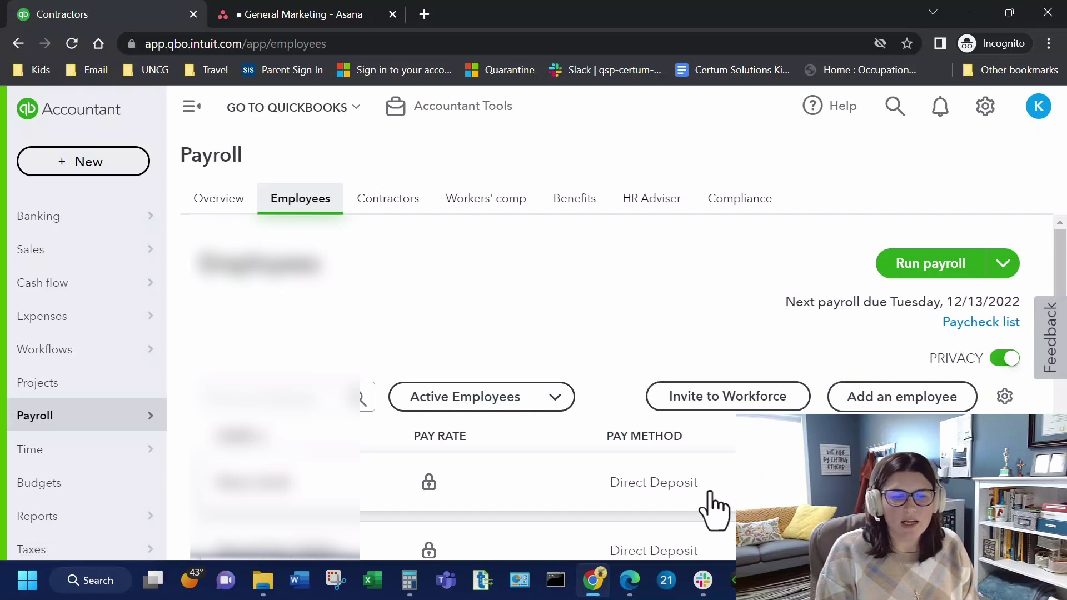
scroll(714, 500, down, 5)
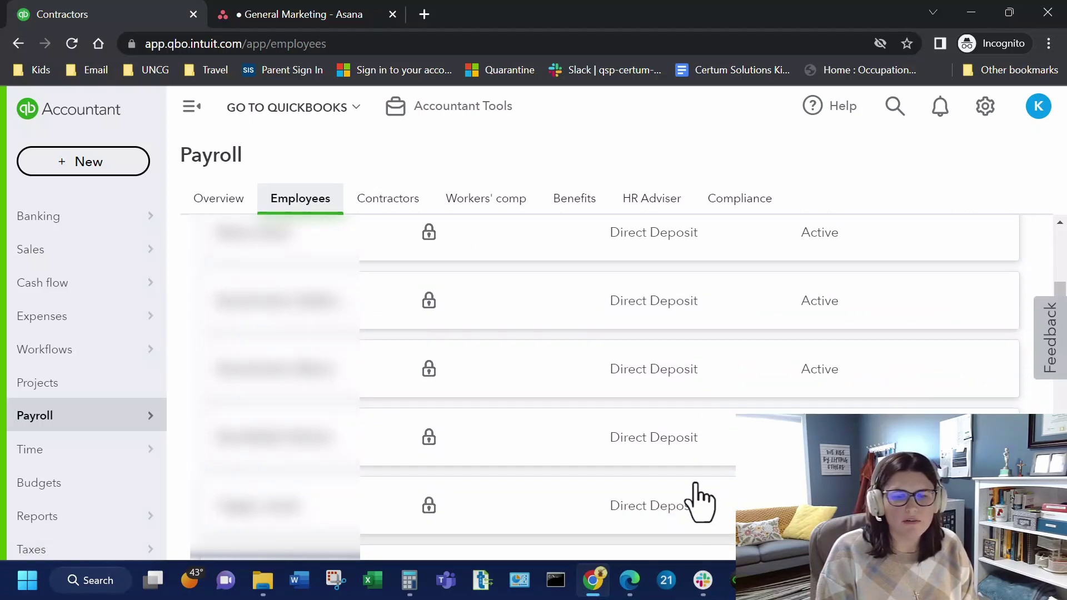
click(693, 299)
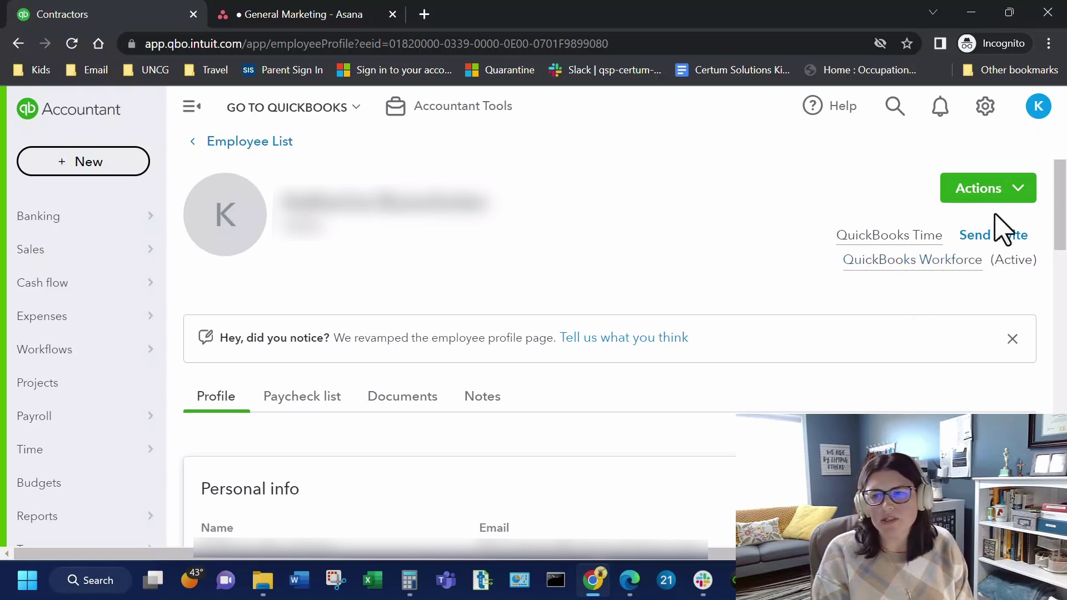
Check the available actions for this employee without choosing one, and dismiss the notice about the revamped profile page
click(1017, 190)
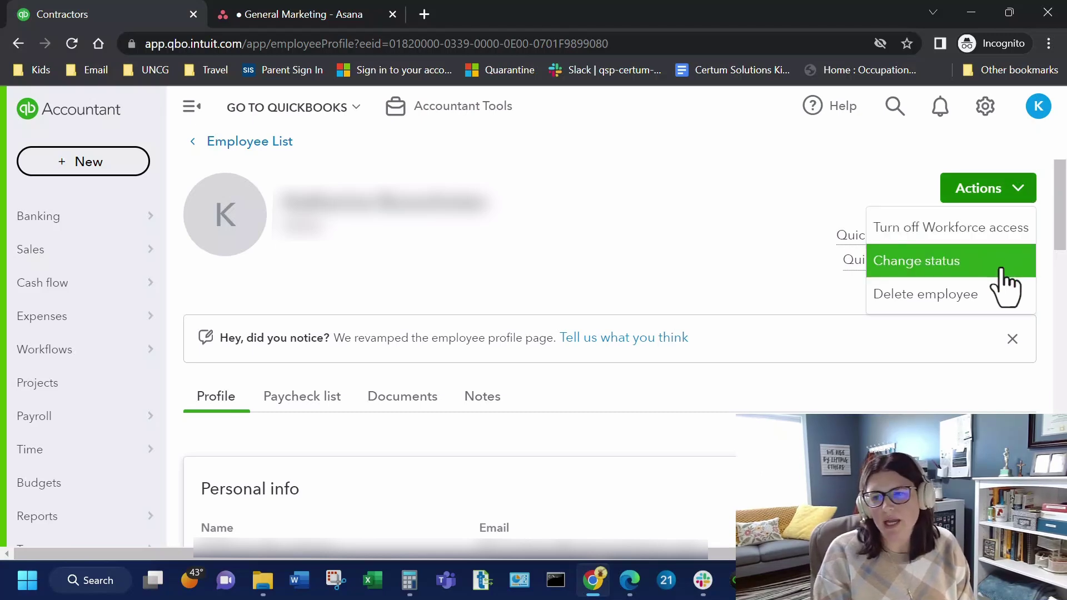
click(742, 272)
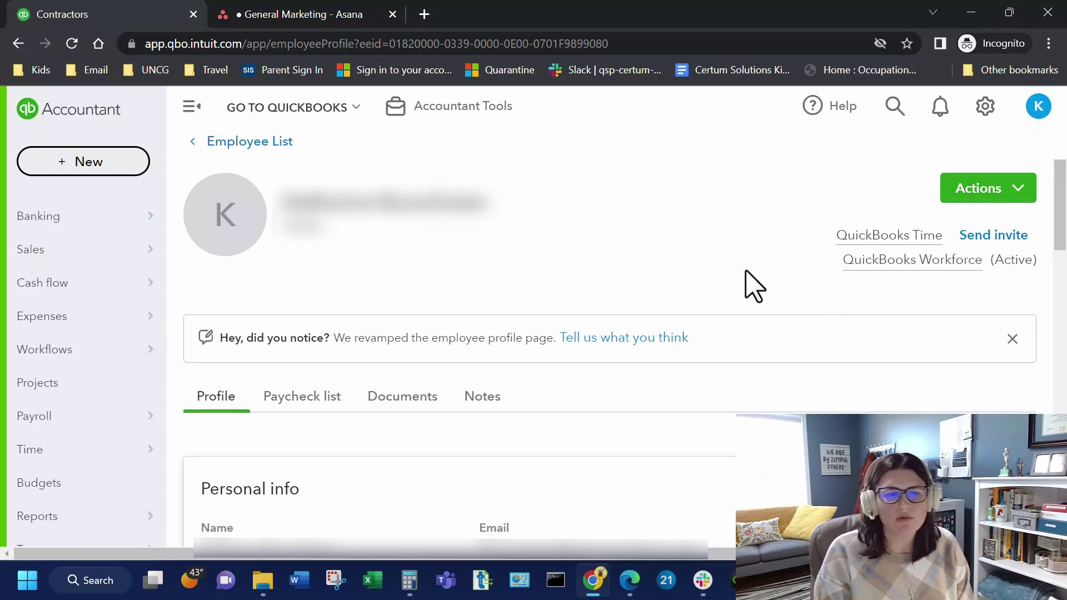
click(1012, 339)
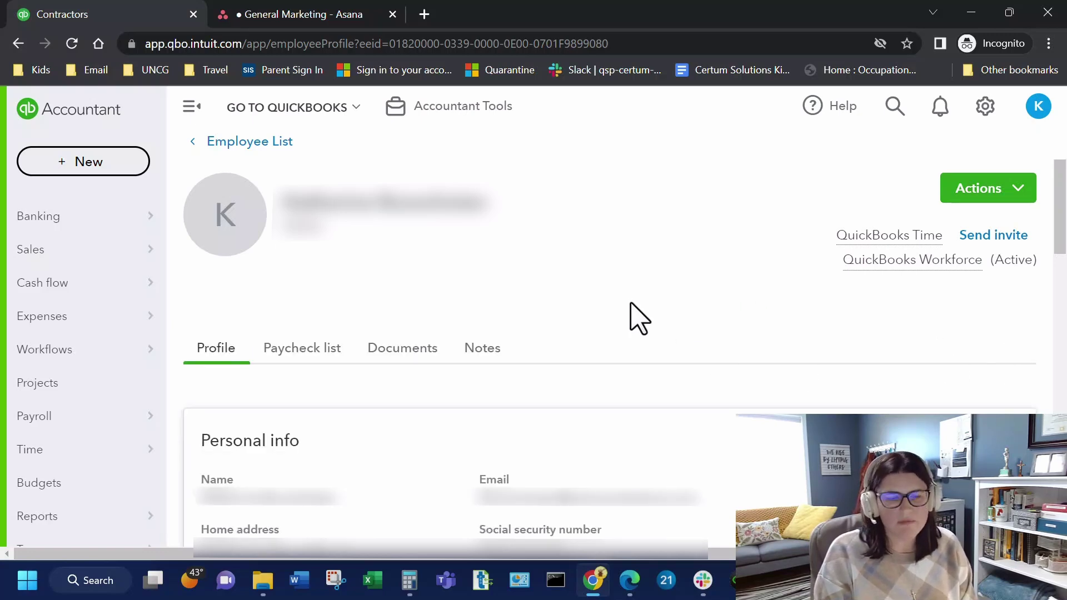
Review the employee's personal info, tax withholding, payment method and employment details in the profile
scroll(639, 317, down, 3)
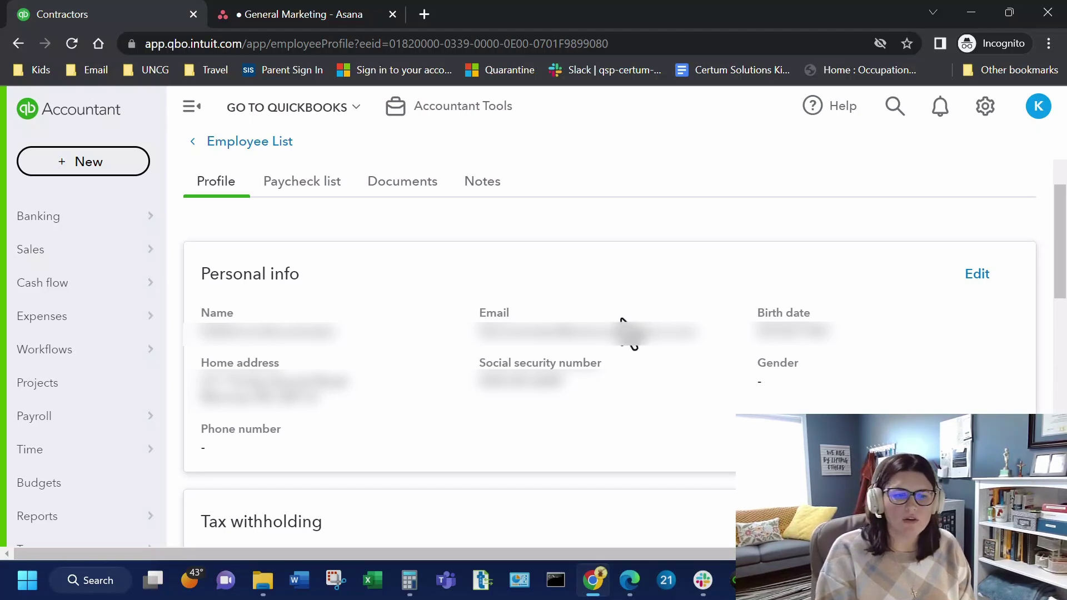
scroll(627, 333, down, 3)
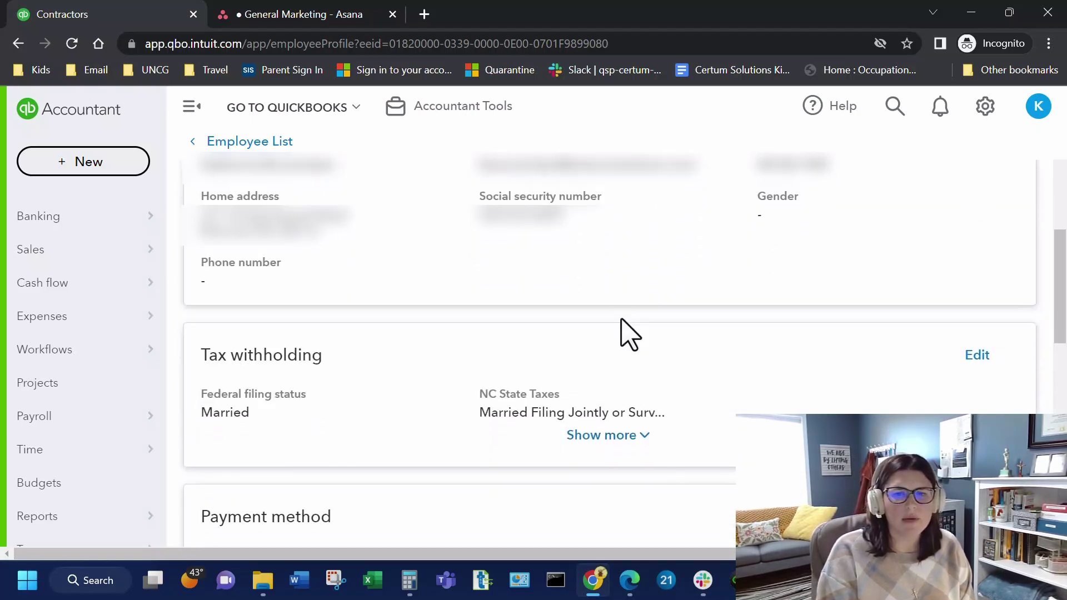
scroll(623, 329, down, 2)
scroll(684, 372, down, 2)
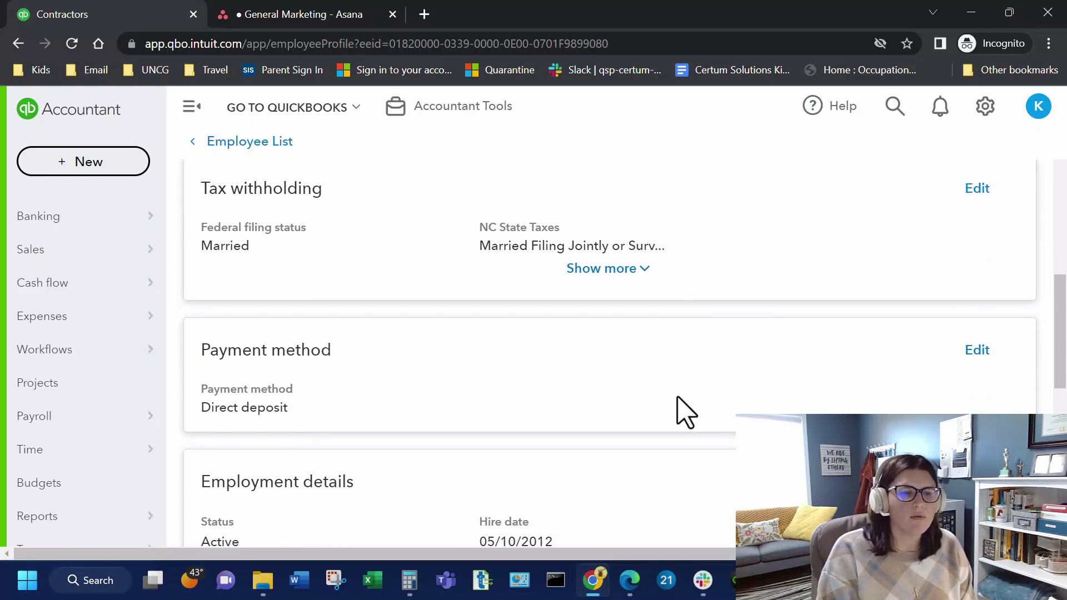
scroll(678, 409, down, 3)
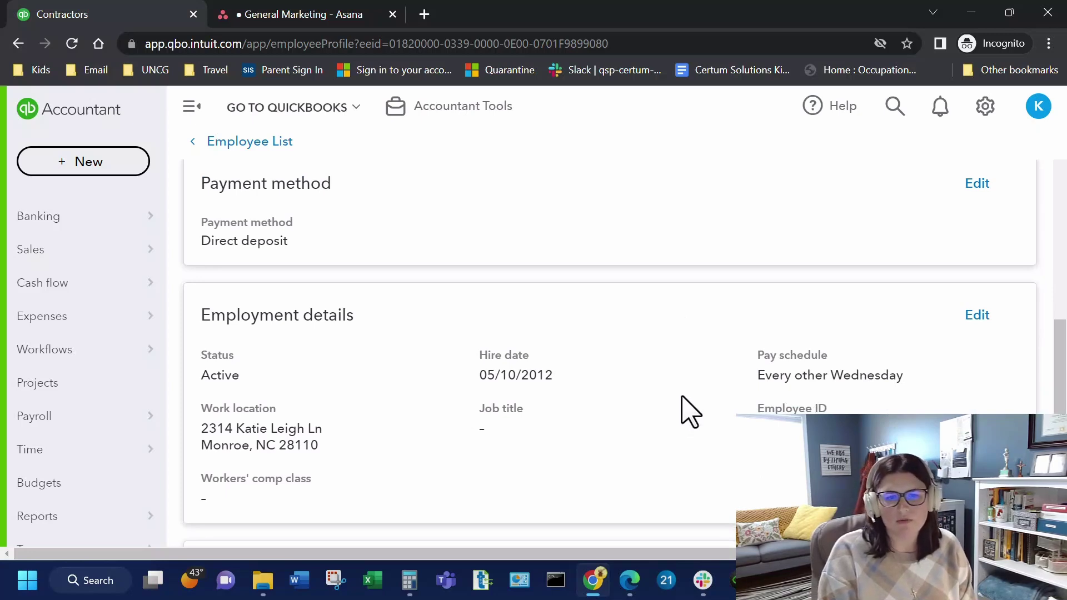
scroll(691, 411, down, 3)
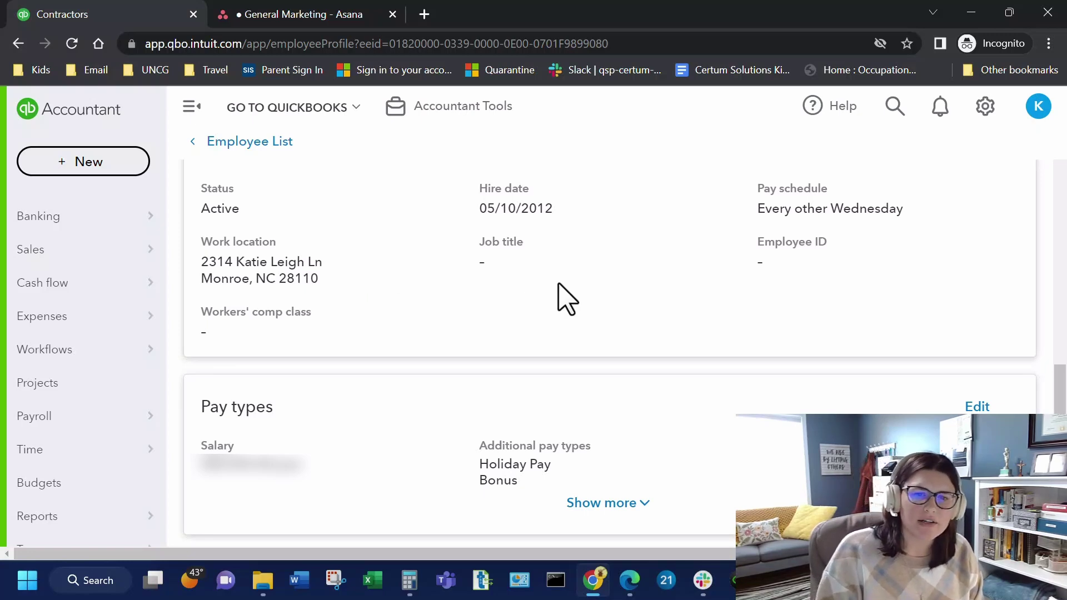
Examine the employee's pay types in full, collapse them again, and look at the deductions and contributions section
scroll(563, 296, down, 3)
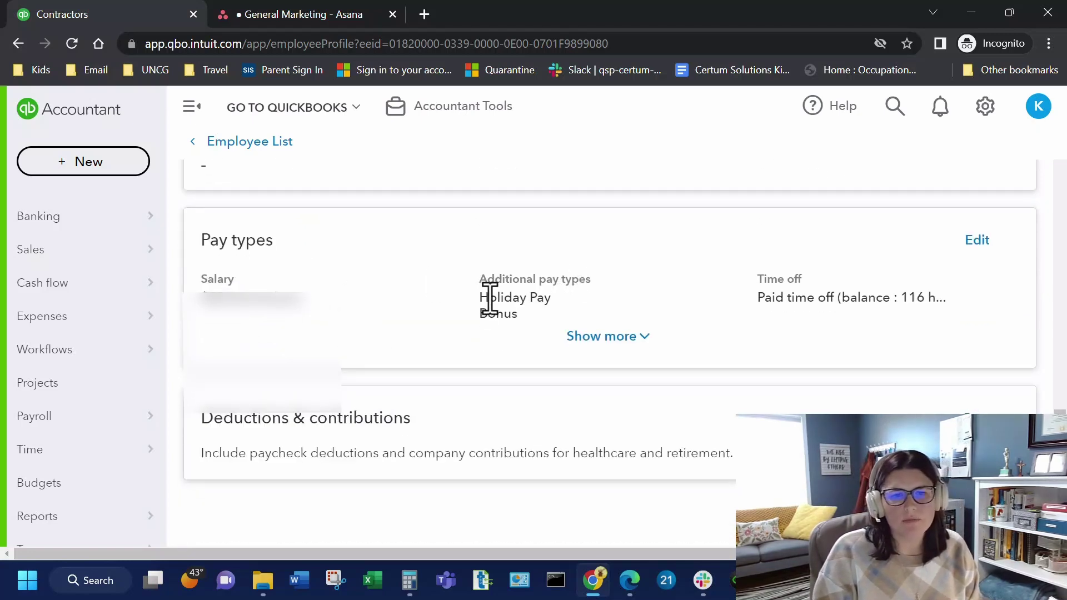
click(631, 340)
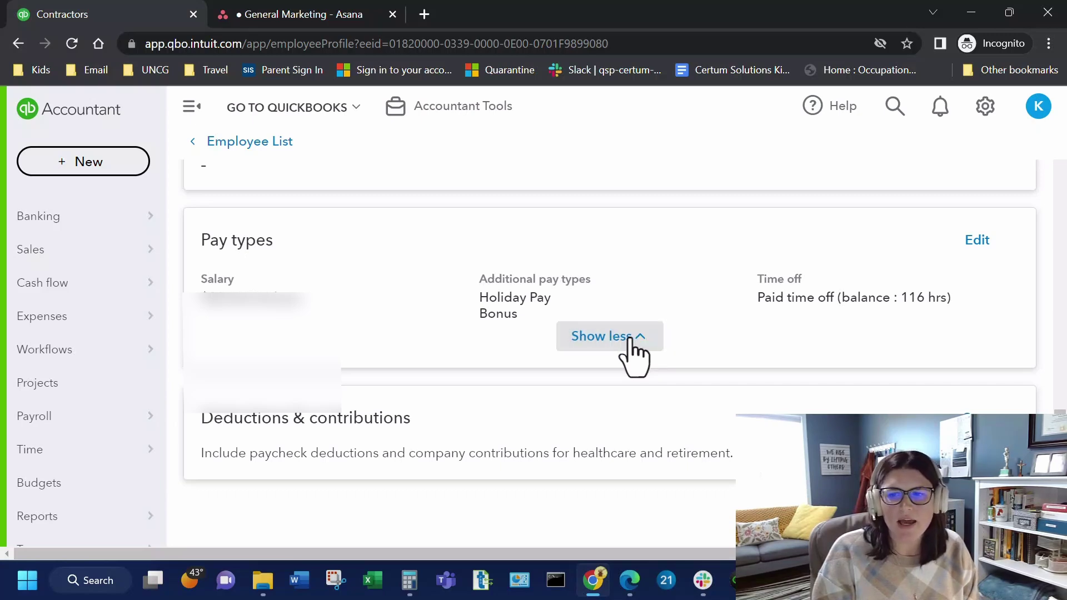
click(642, 335)
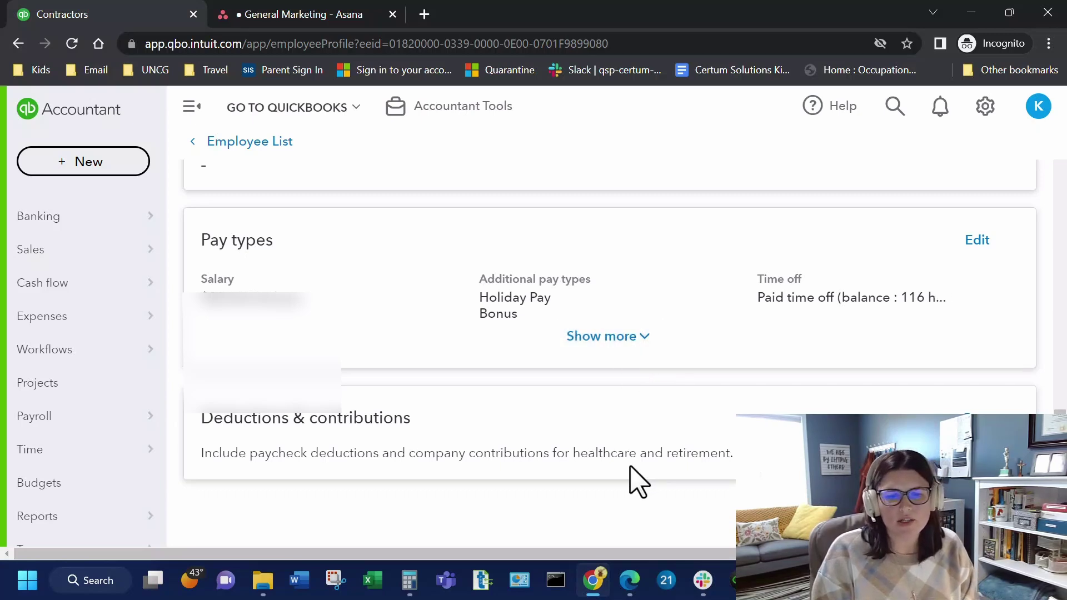
scroll(553, 486, up, 15)
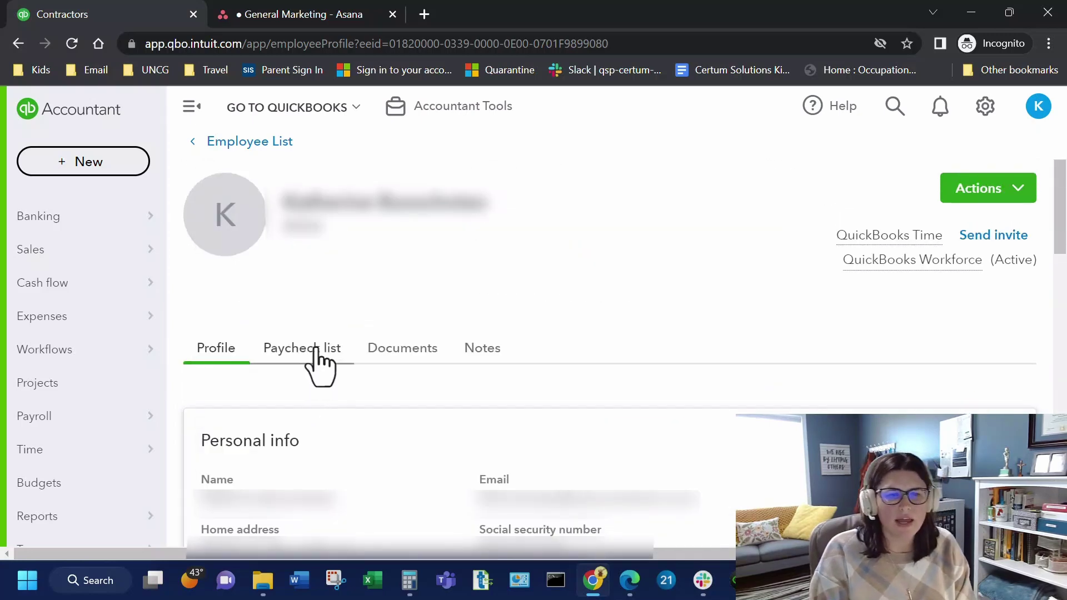
View the employee's federal Form W-4 from their documents, and close the form to return to the profile
click(399, 356)
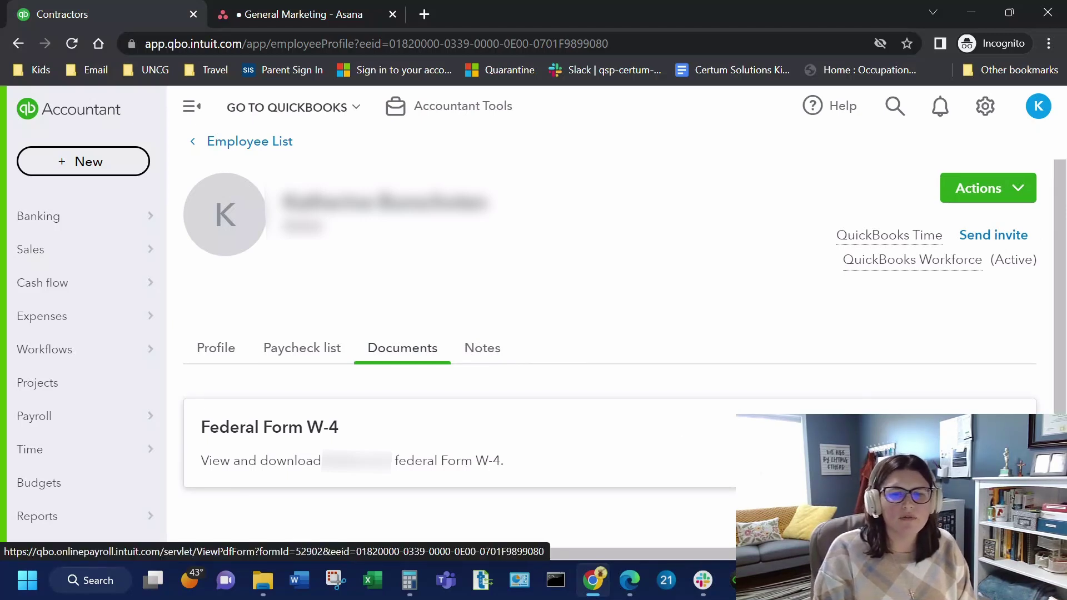
click(1004, 443)
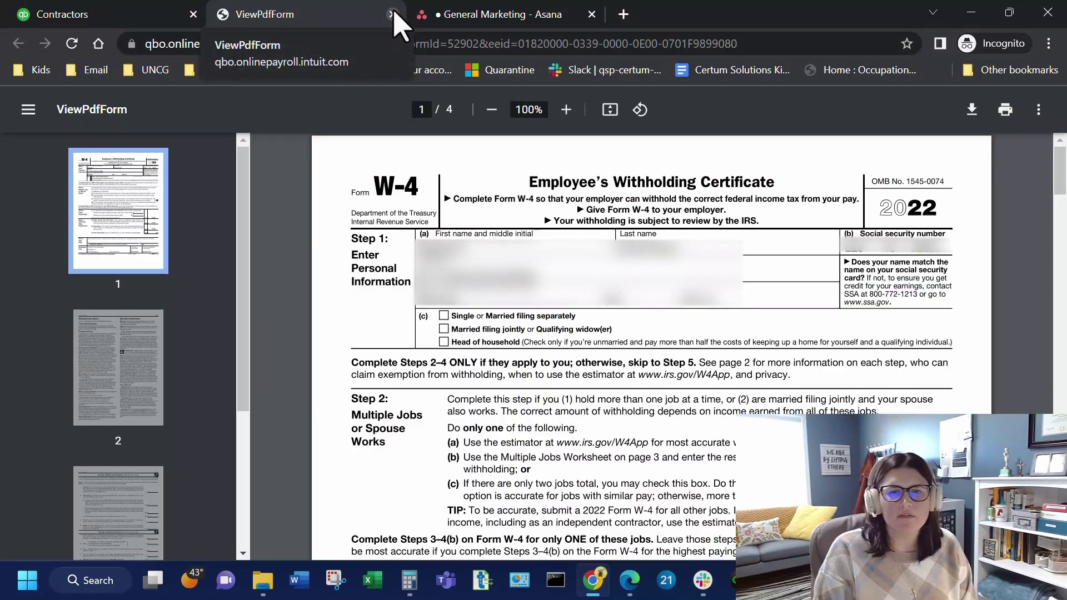
click(391, 15)
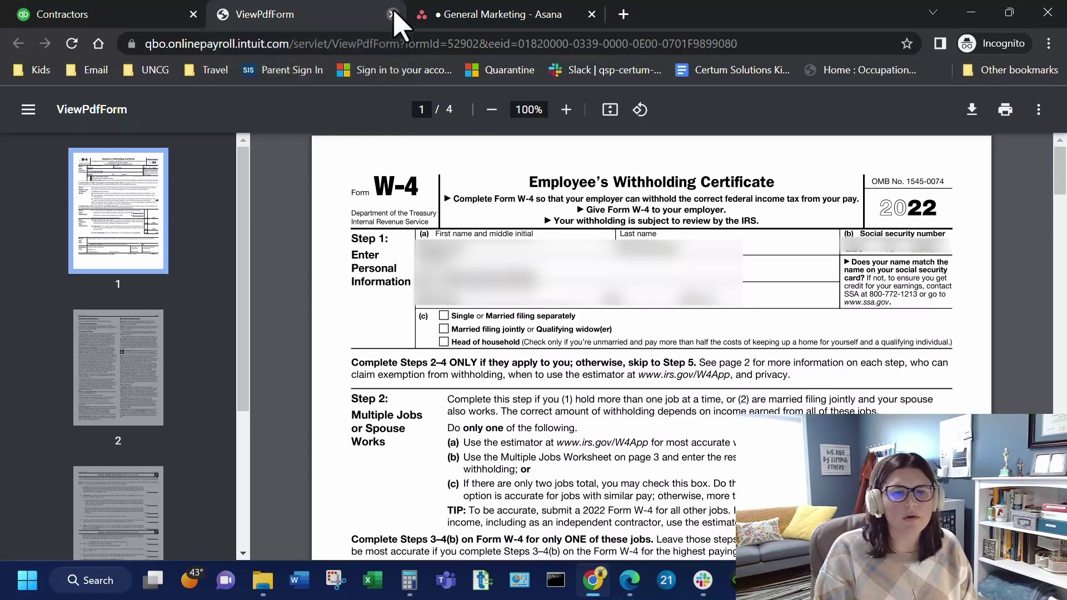
scroll(762, 403, down, 1)
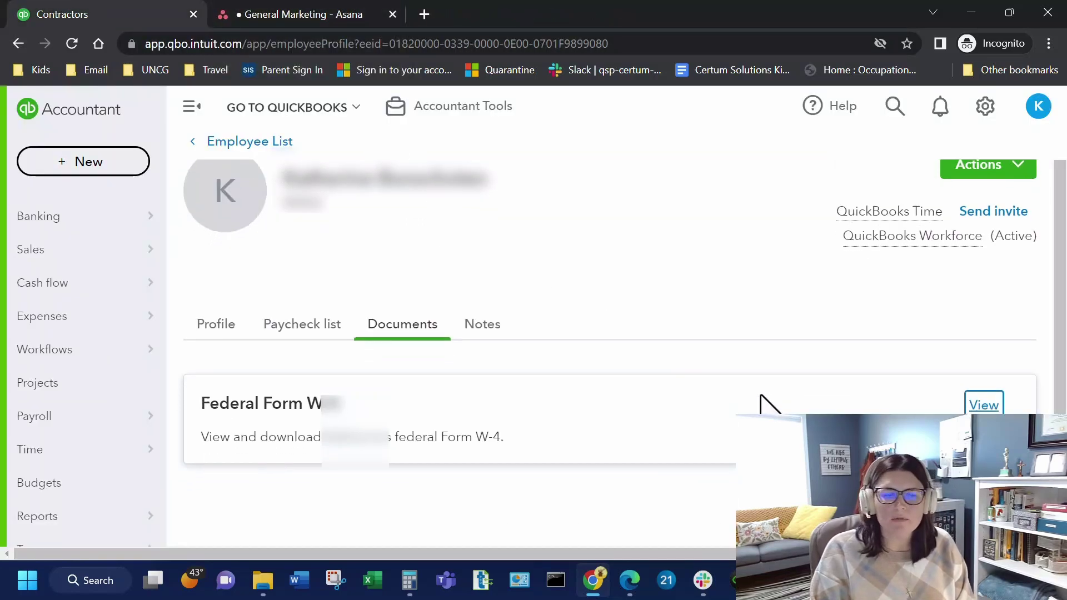
scroll(756, 401, up, 1)
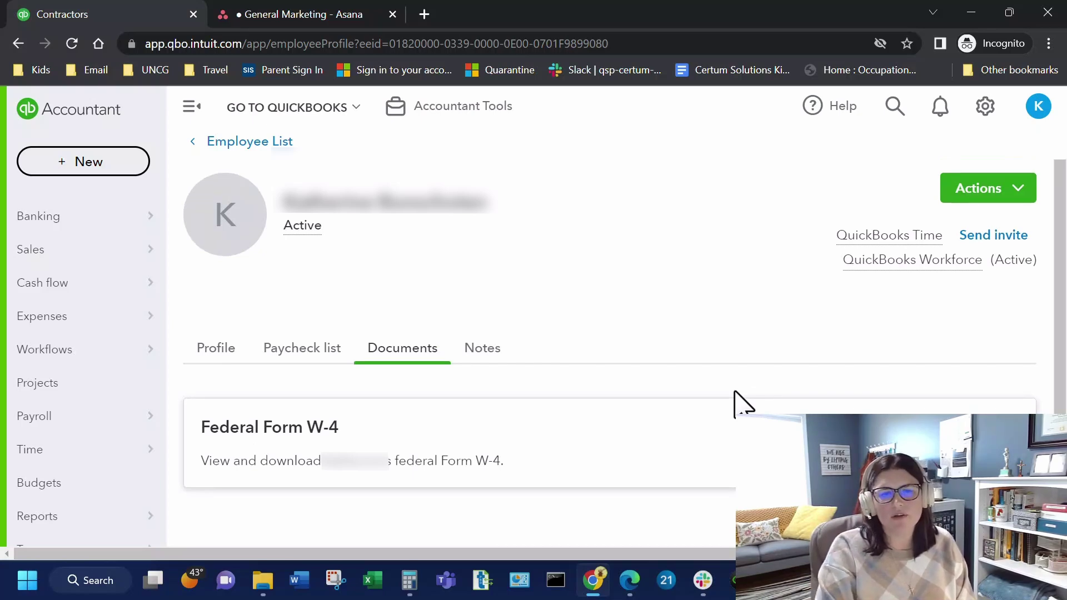
Check the notes section of the employee's profile and return to the employee list
click(472, 357)
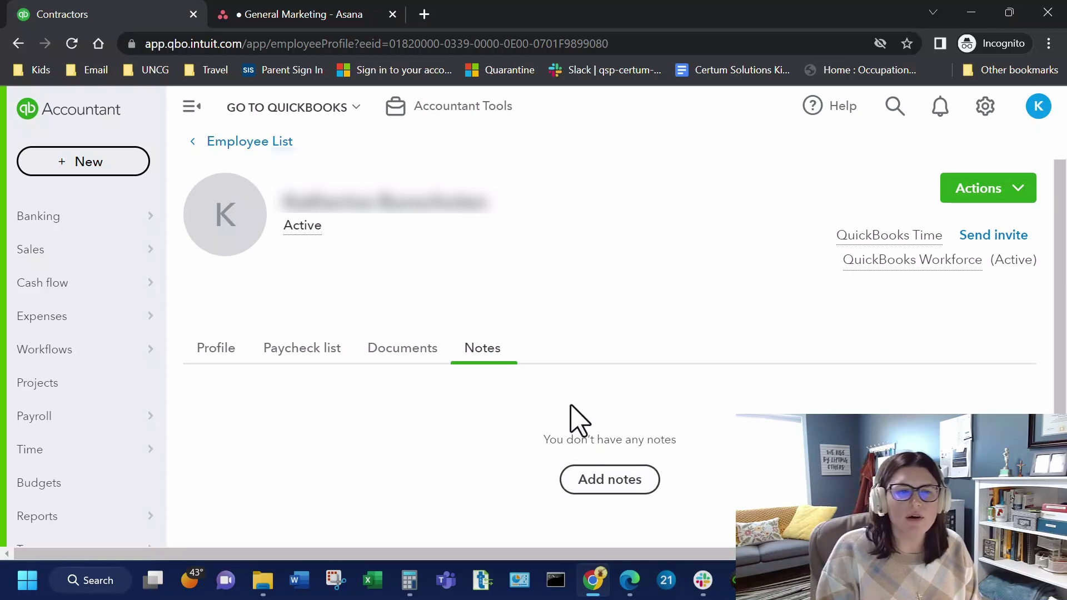
click(275, 146)
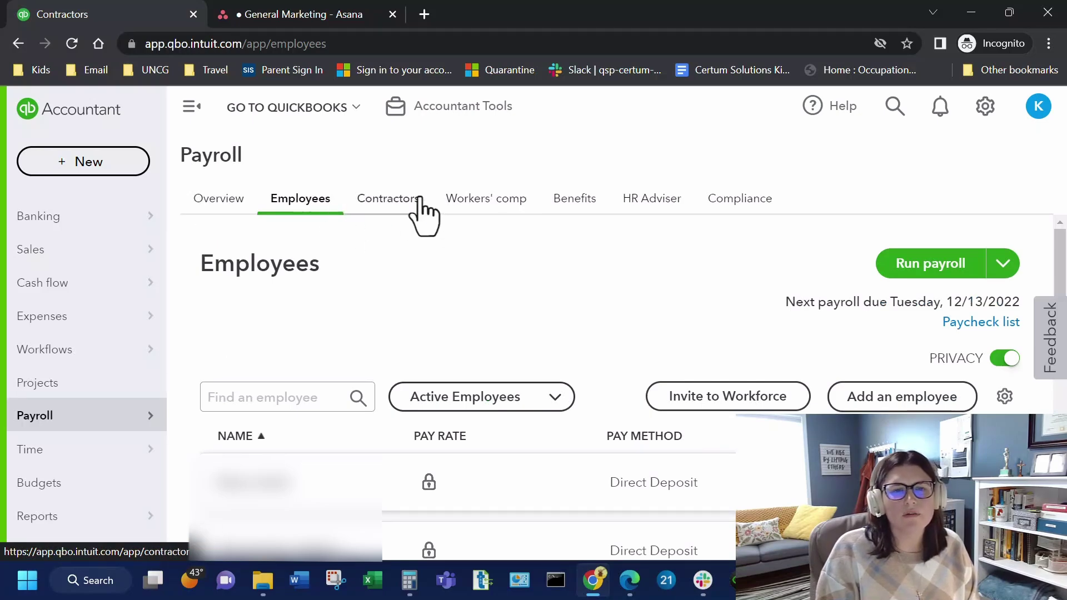
Look over the payroll area's workers' comp page and the health insurance offerings on the benefits page
click(504, 199)
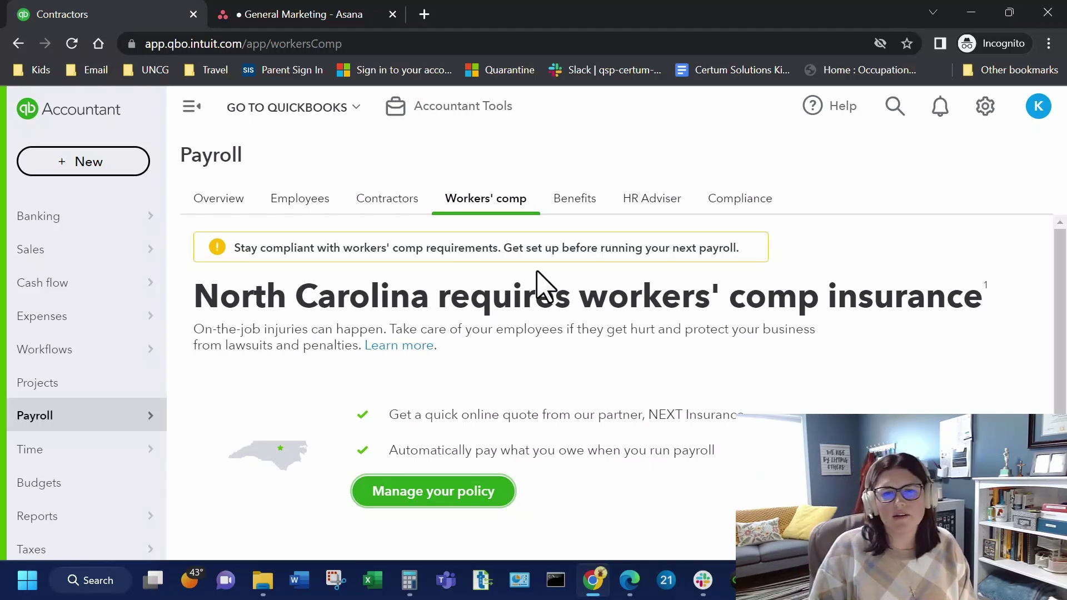
click(586, 200)
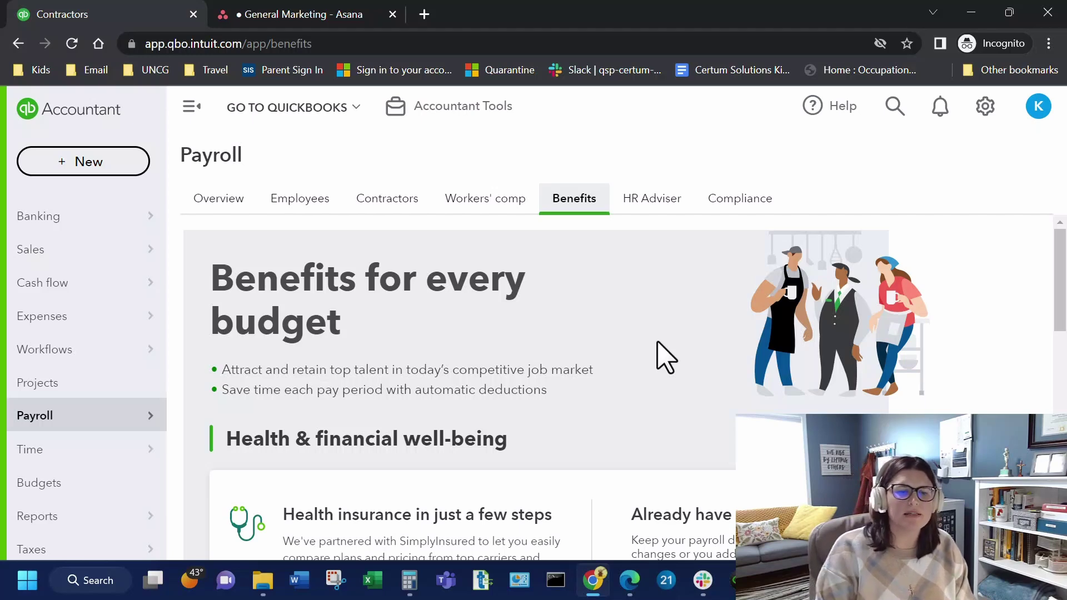
scroll(656, 333, down, 5)
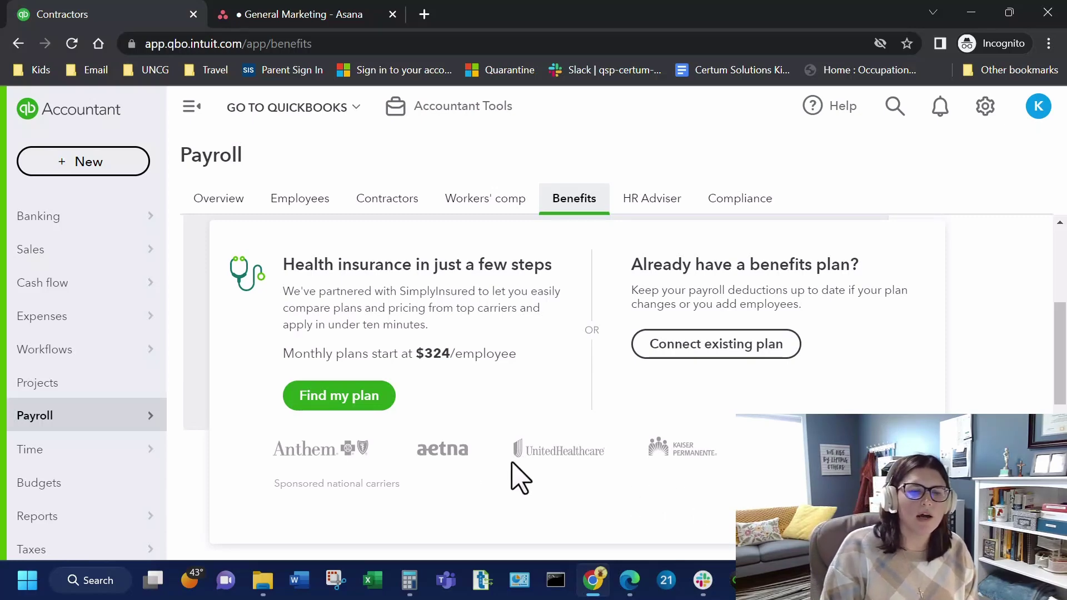
scroll(429, 433, up, 5)
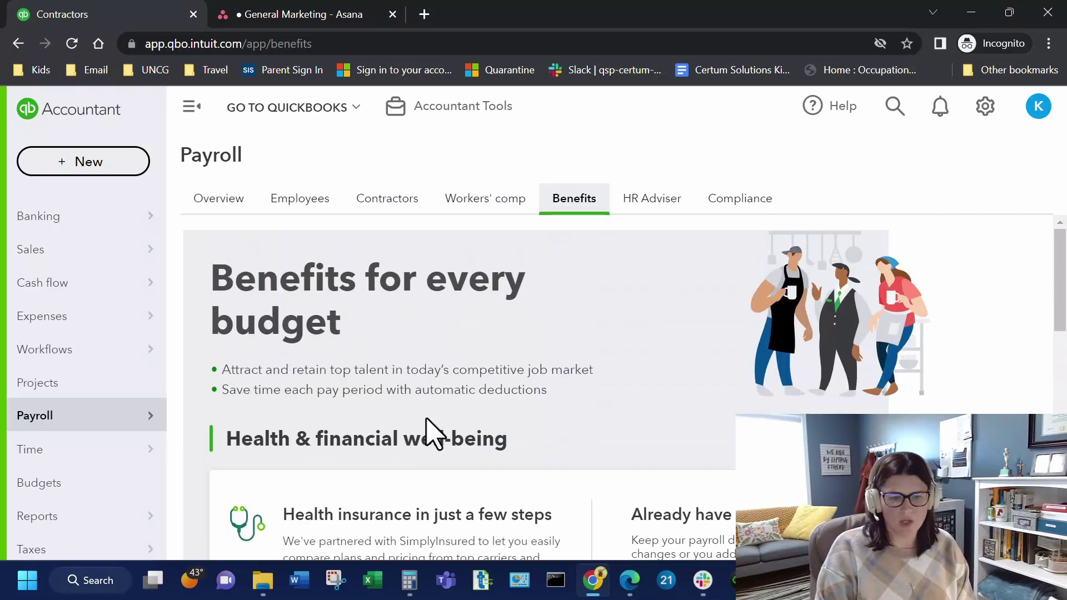
Review the HR Adviser resources for setting policies and for hiring and onboarding
click(656, 213)
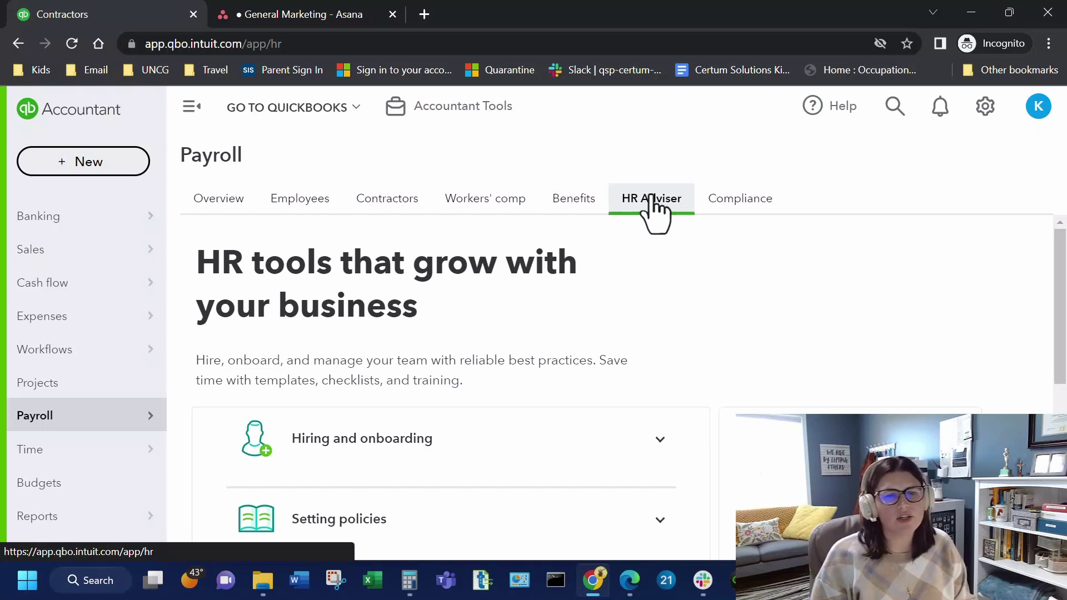
scroll(611, 300, down, 3)
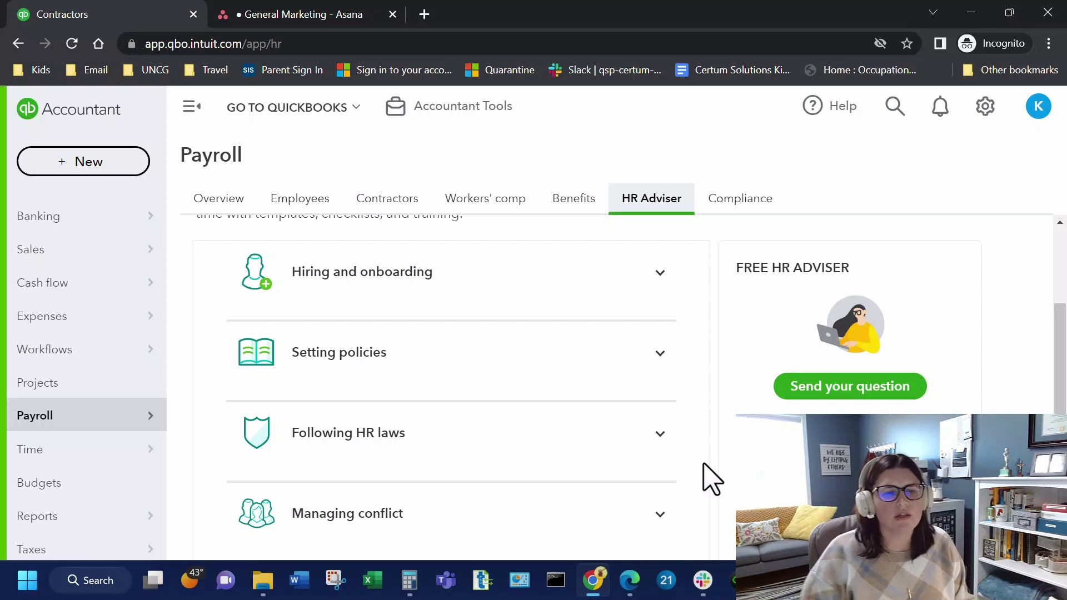
click(660, 353)
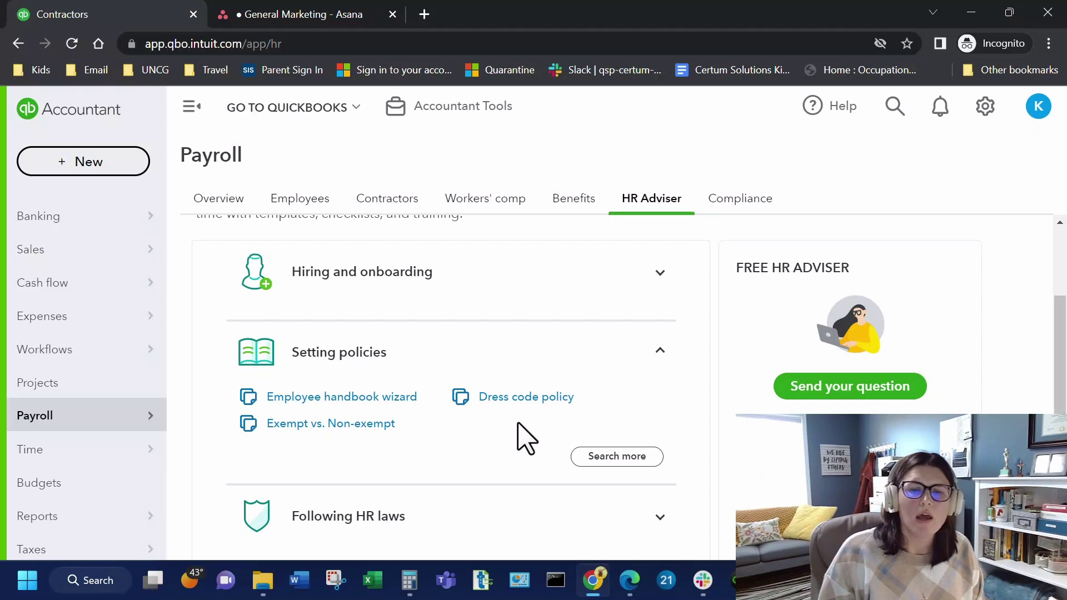
scroll(533, 408, down, 3)
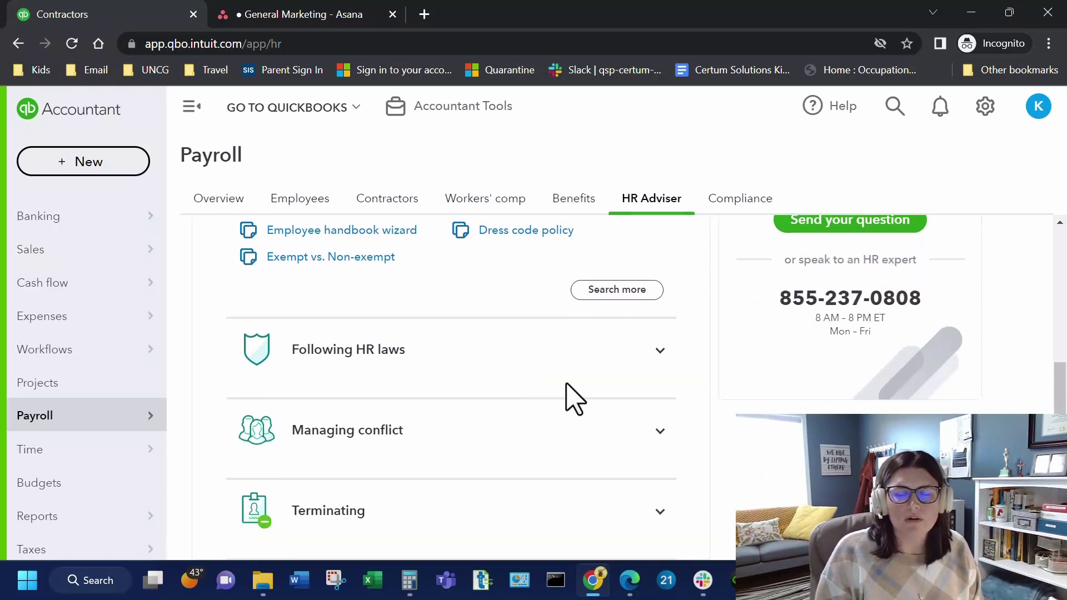
scroll(566, 389, up, 2)
scroll(573, 397, up, 3)
click(660, 356)
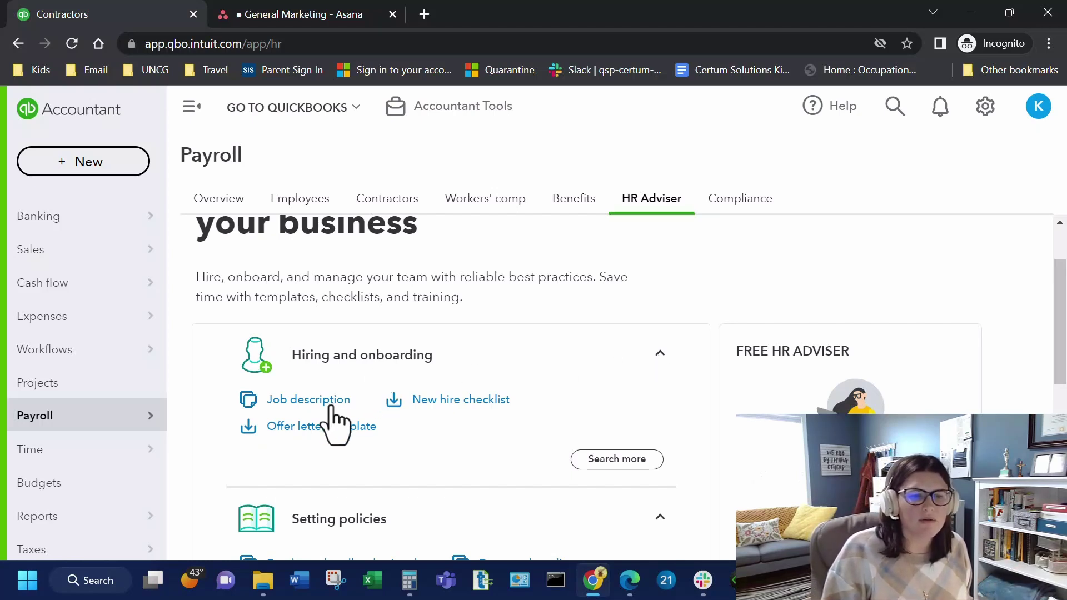
scroll(436, 425, down, 1)
scroll(435, 428, down, 5)
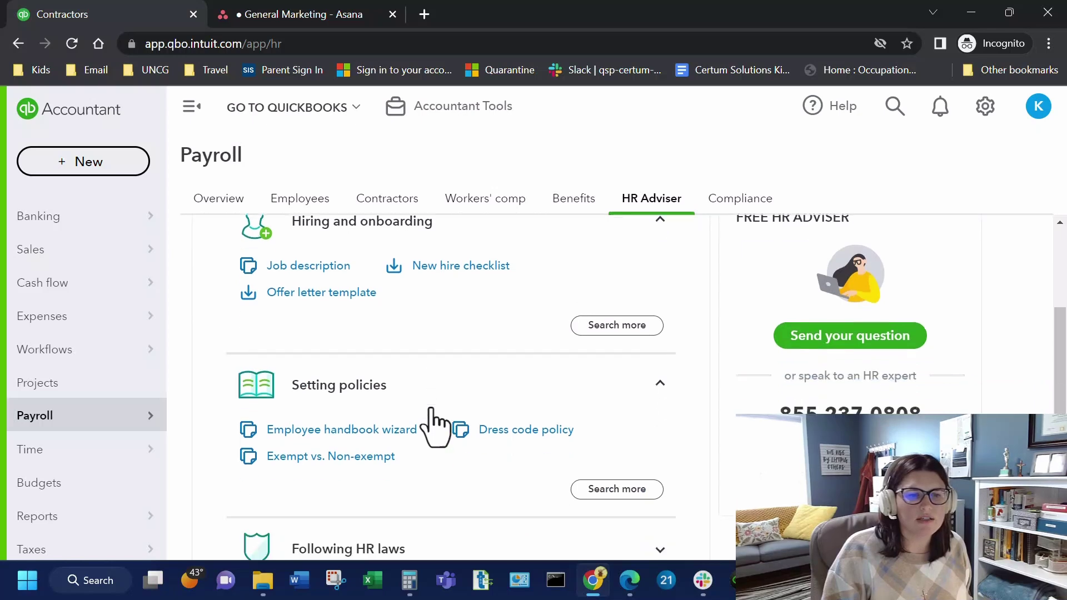
Expand the HR Adviser resources on following HR laws, managing conflict and terminating, and look back over the whole page
click(515, 281)
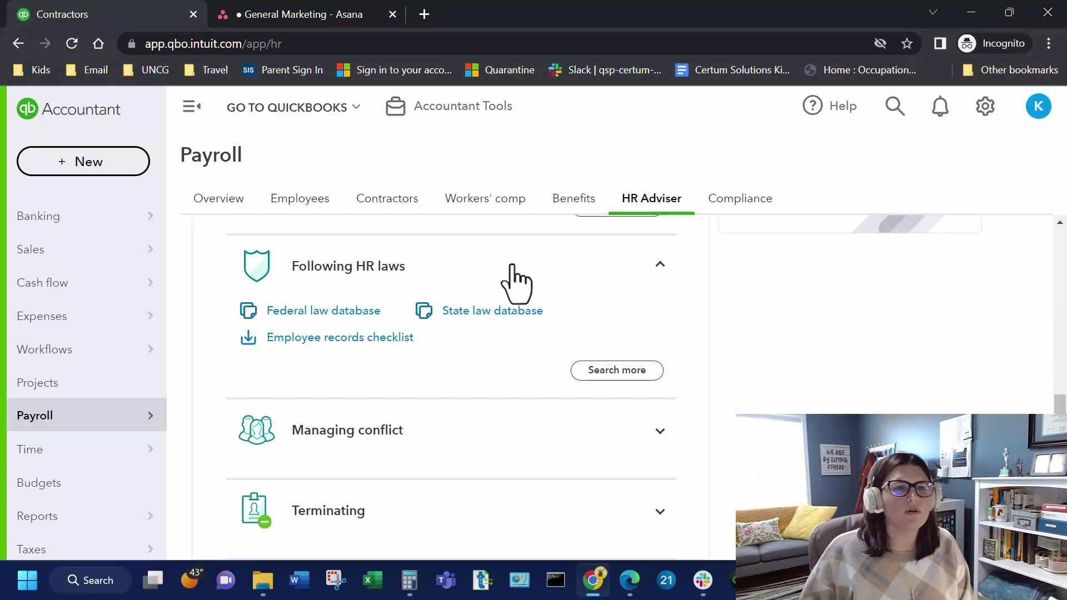
scroll(445, 310, down, 1)
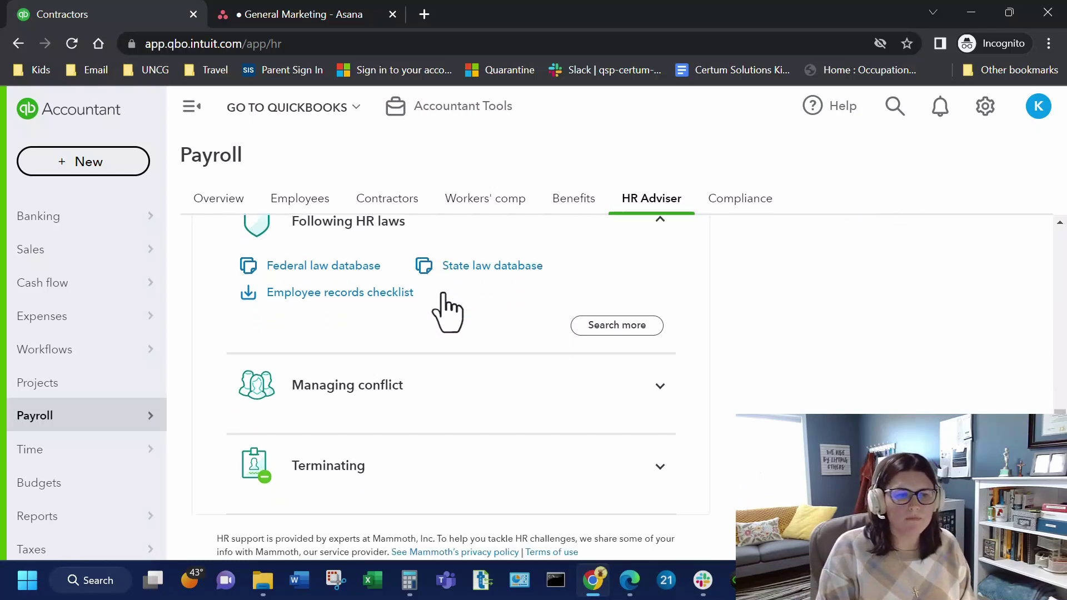
click(471, 353)
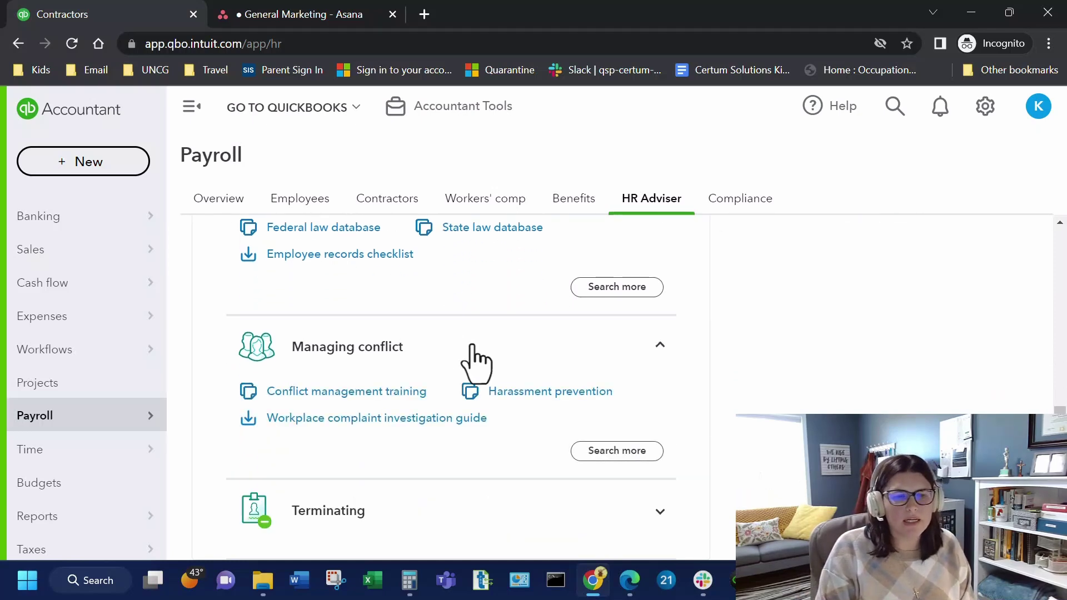
scroll(470, 353, down, 1)
click(550, 429)
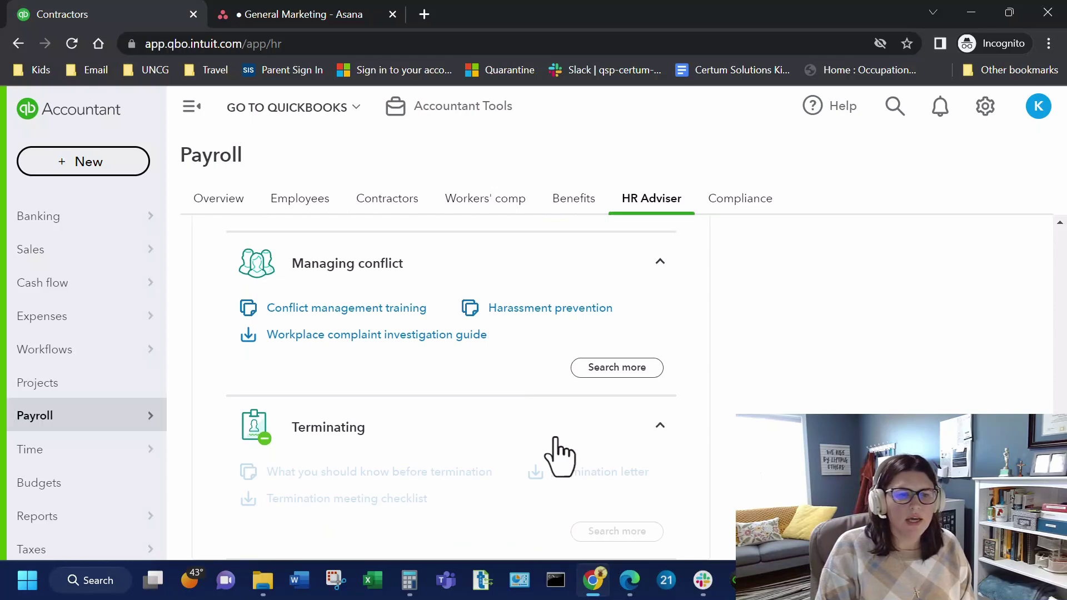
scroll(598, 418, down, 1)
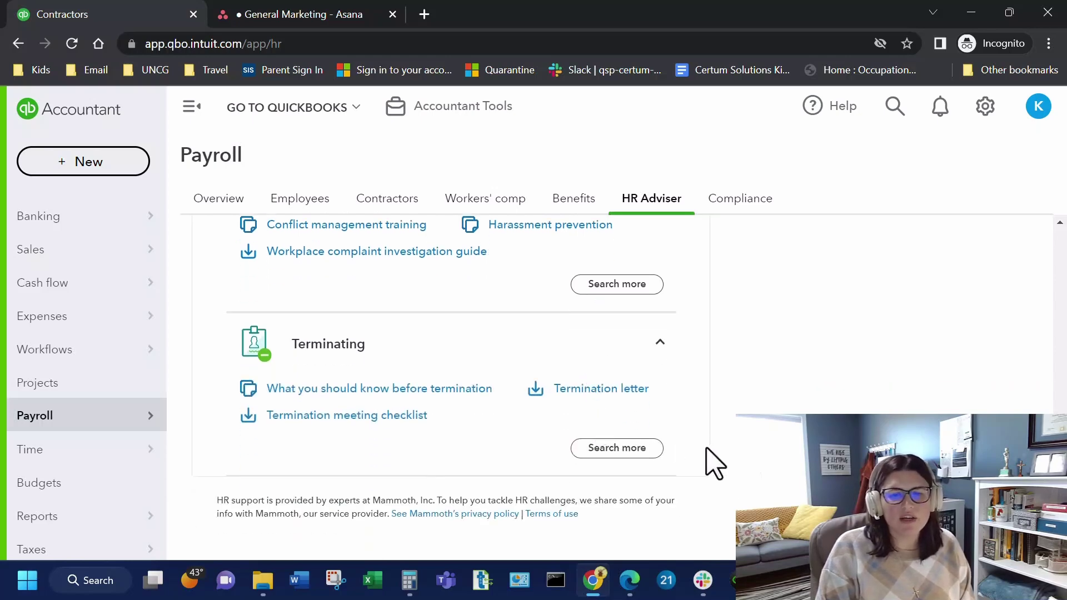
scroll(711, 463, up, 5)
scroll(711, 463, up, 10)
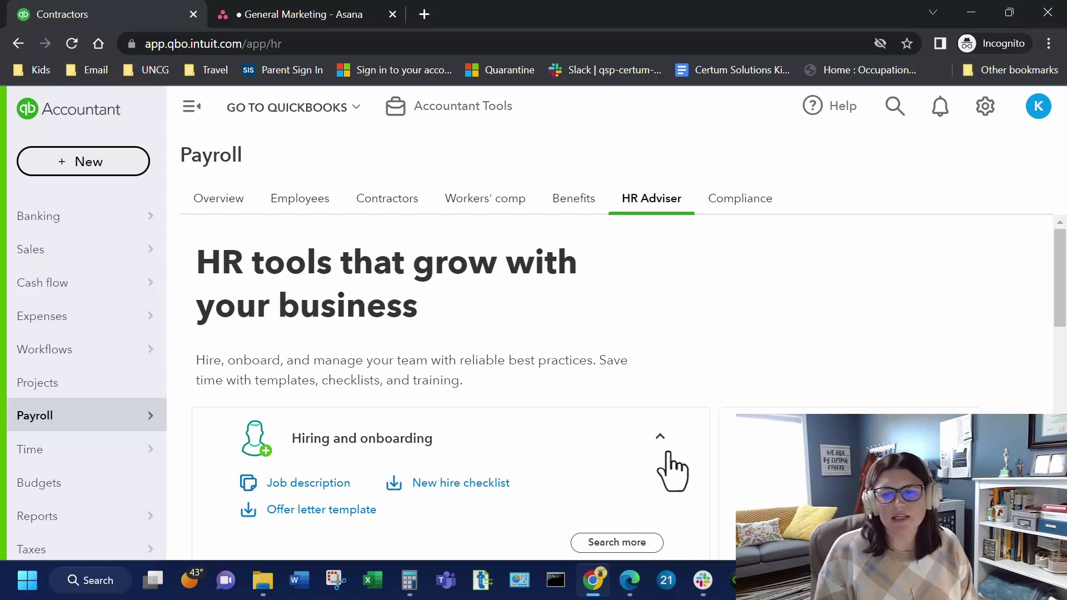
scroll(706, 407, down, 3)
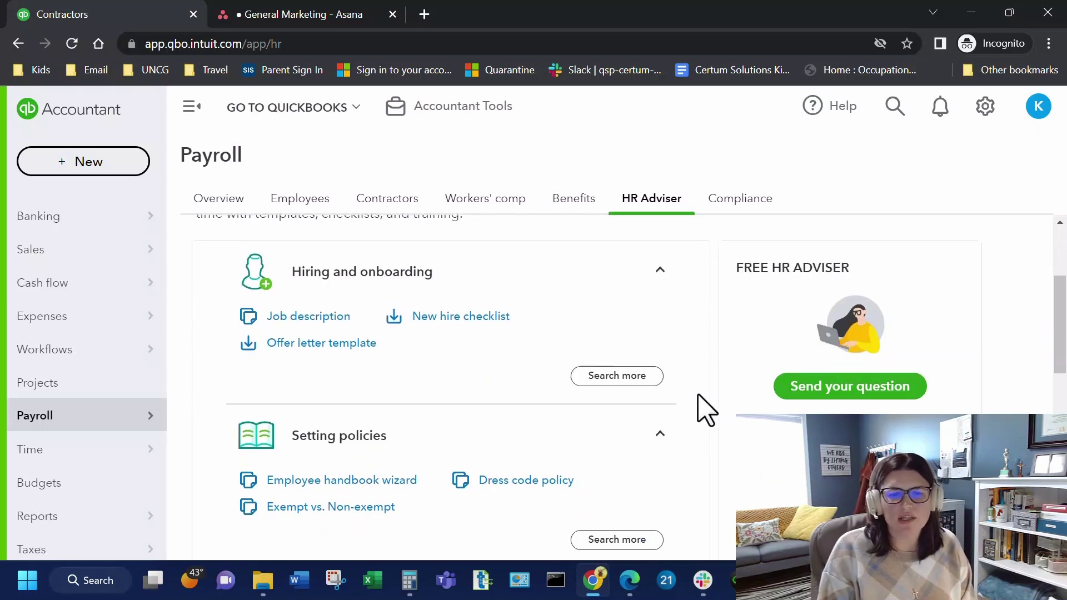
scroll(698, 409, up, 3)
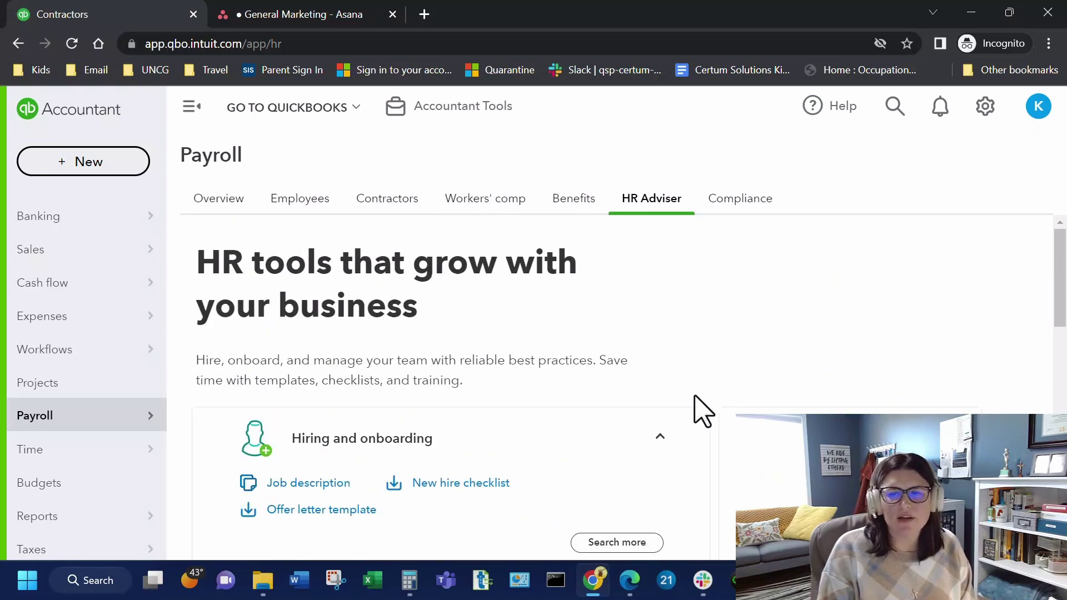
Examine the compliance news and information topics, from the year-end checklist to the COVID-19 paid leave mandates
click(739, 201)
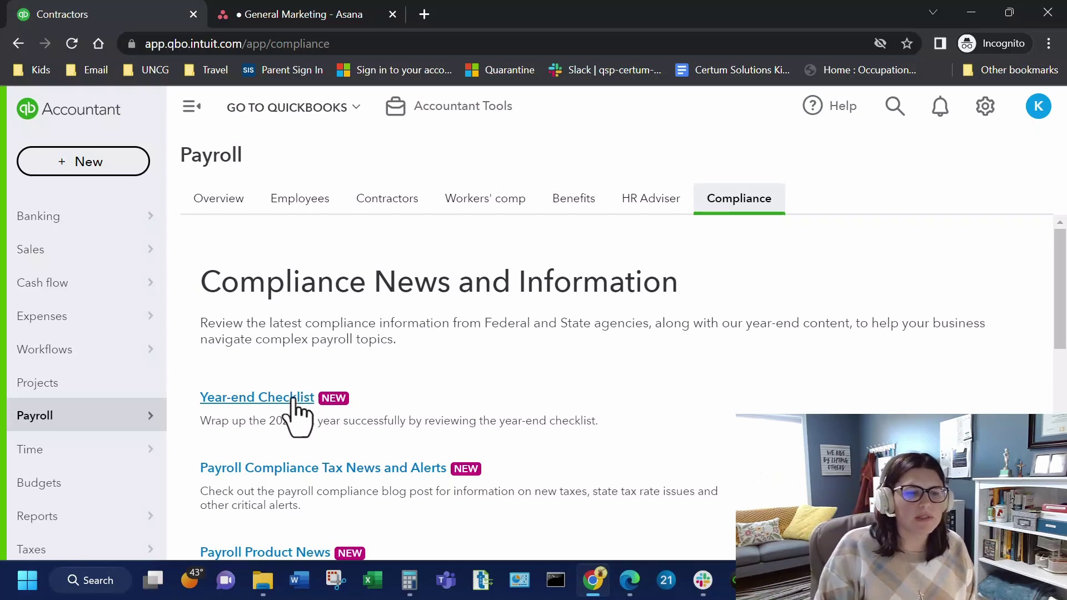
scroll(369, 439, down, 2)
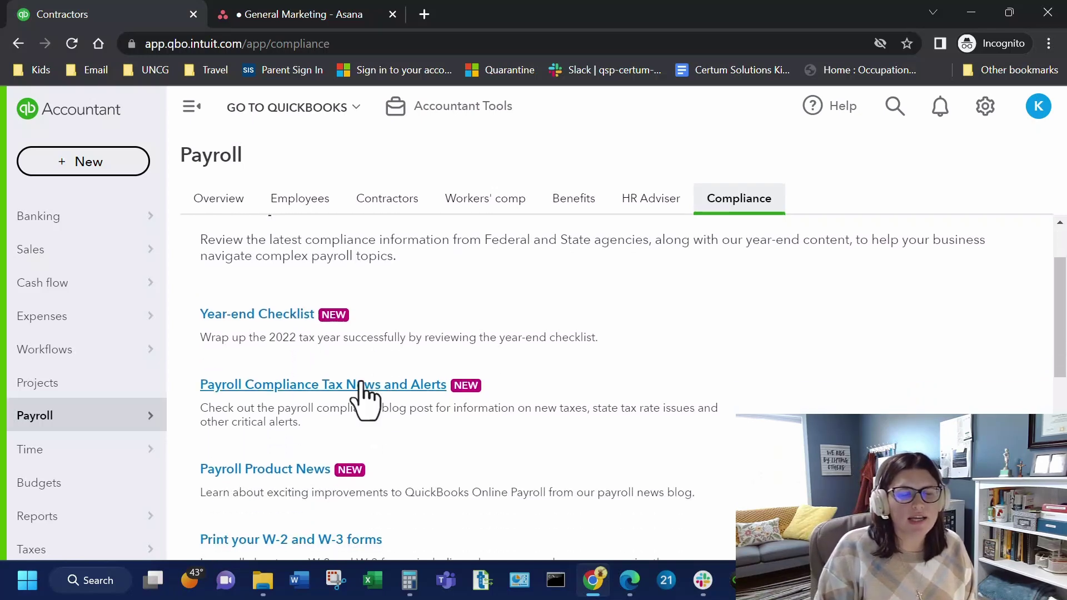
scroll(445, 439, down, 3)
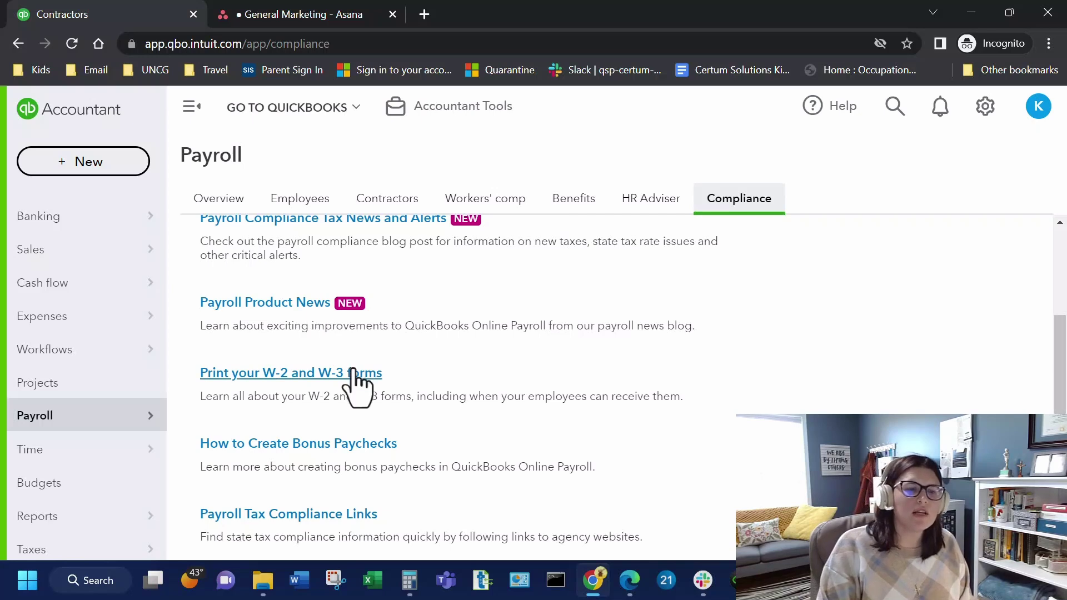
scroll(428, 386, down, 3)
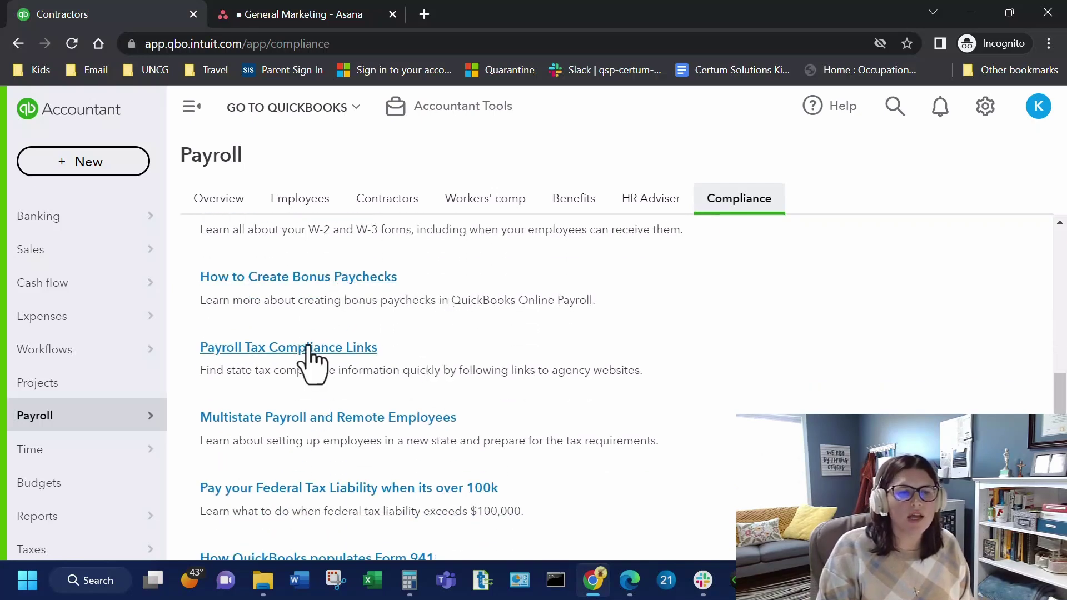
scroll(387, 425, down, 1)
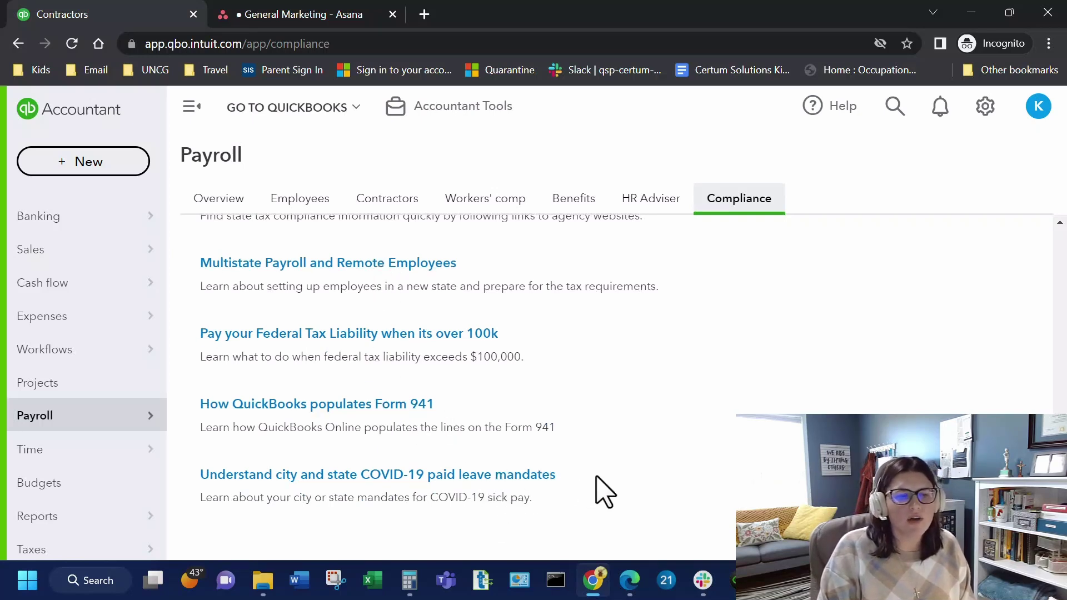
drag(565, 514, 578, 445)
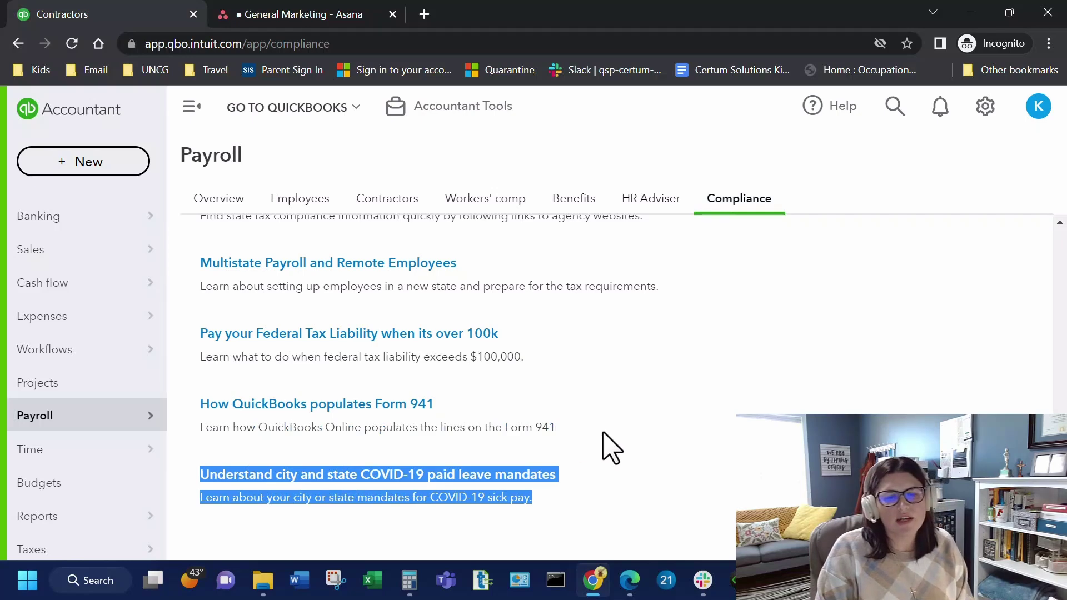
click(671, 426)
scroll(638, 424, up, 10)
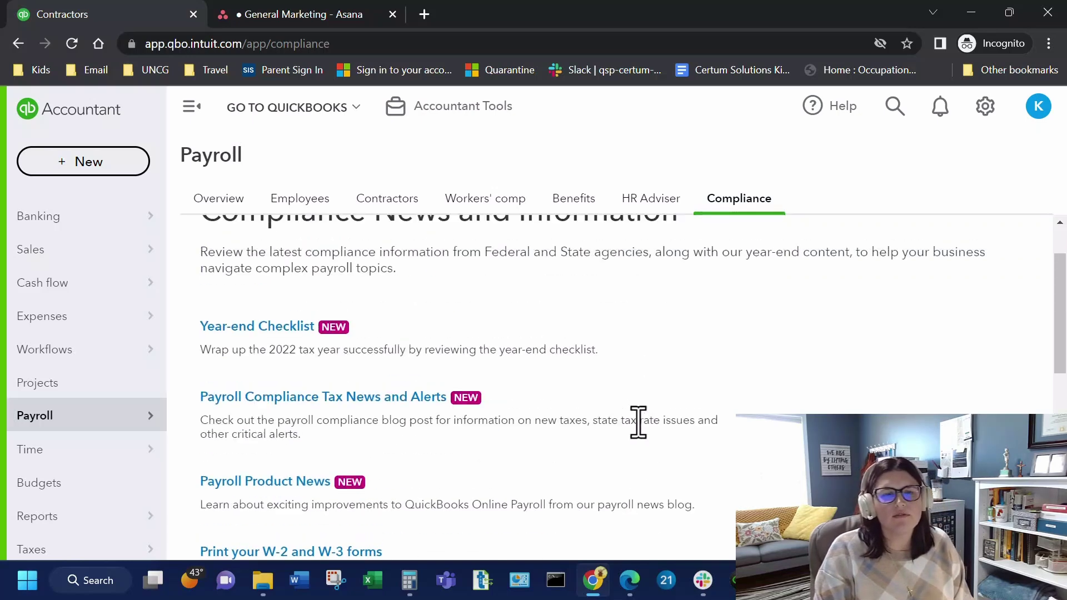
Revisit the payroll overview, start a payroll run from the employee list, and review the employees' pay methods and hours
click(218, 204)
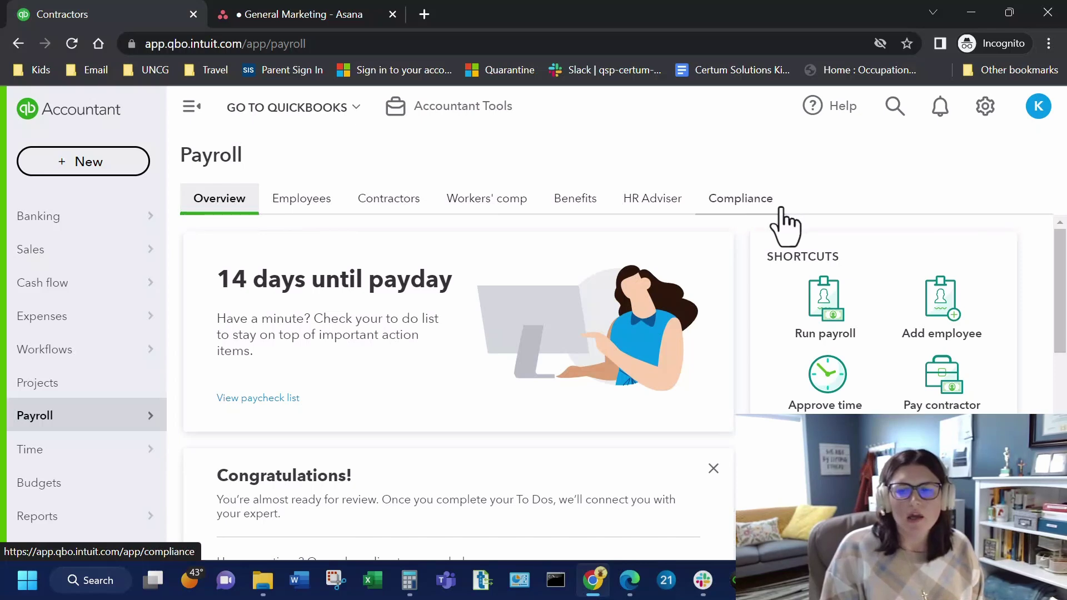
click(307, 204)
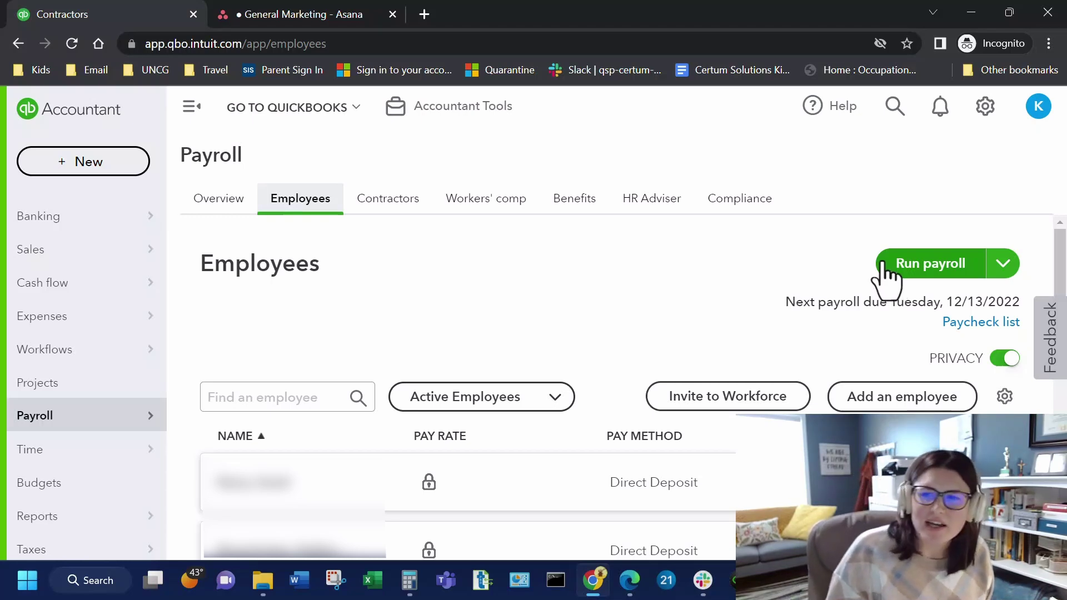
click(917, 260)
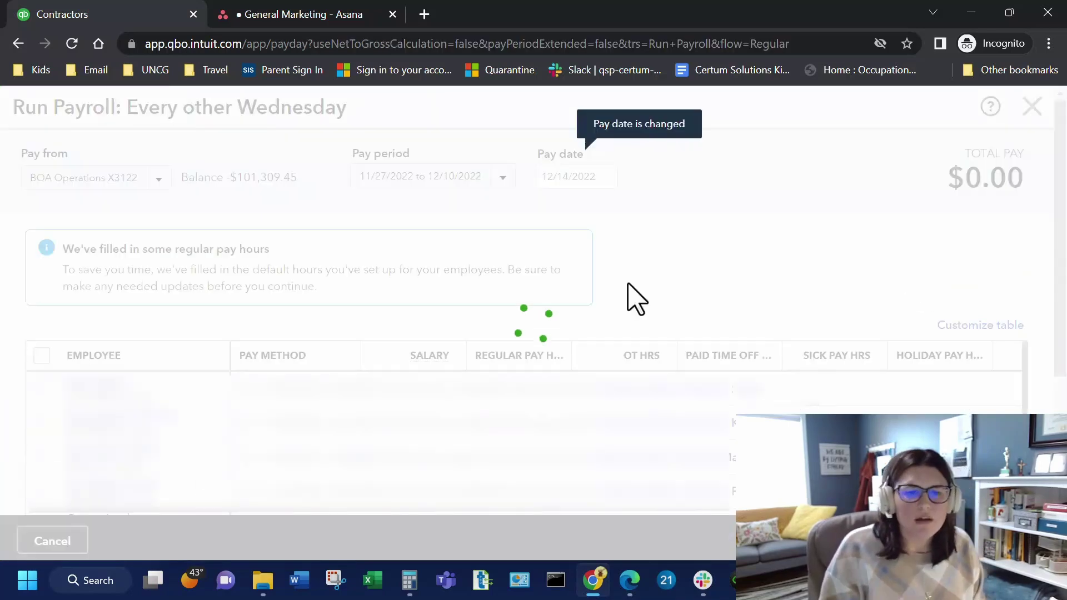
scroll(632, 298, down, 1)
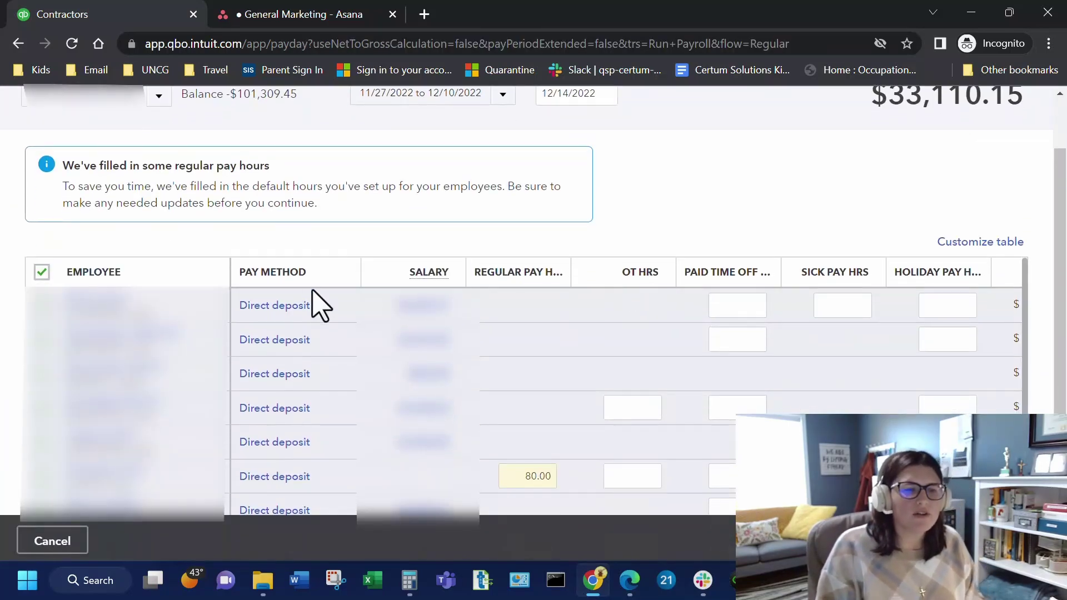
scroll(310, 319, down, 5)
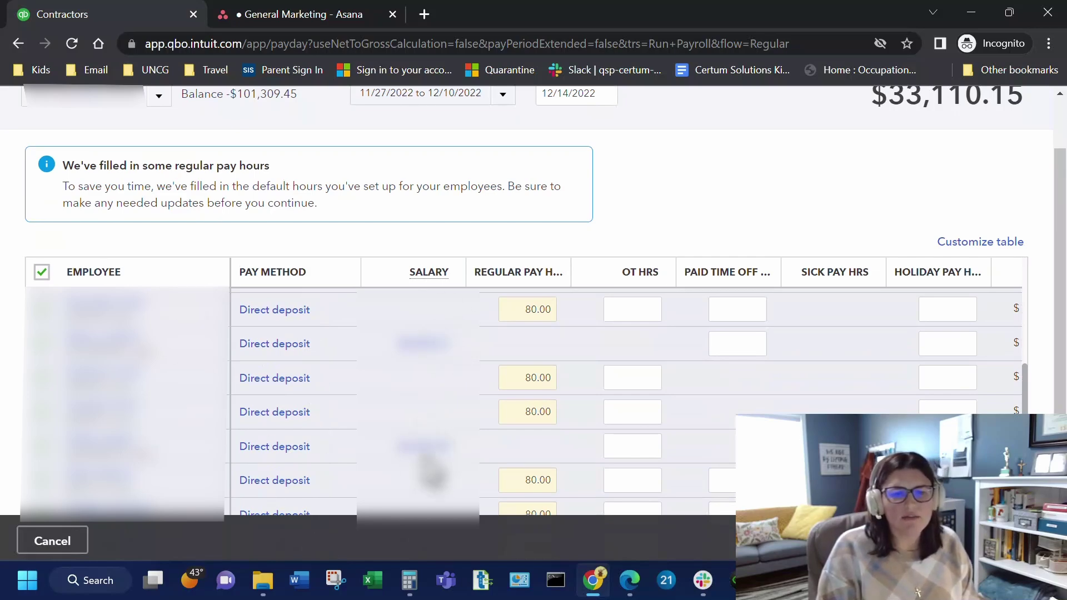
scroll(540, 421, up, 5)
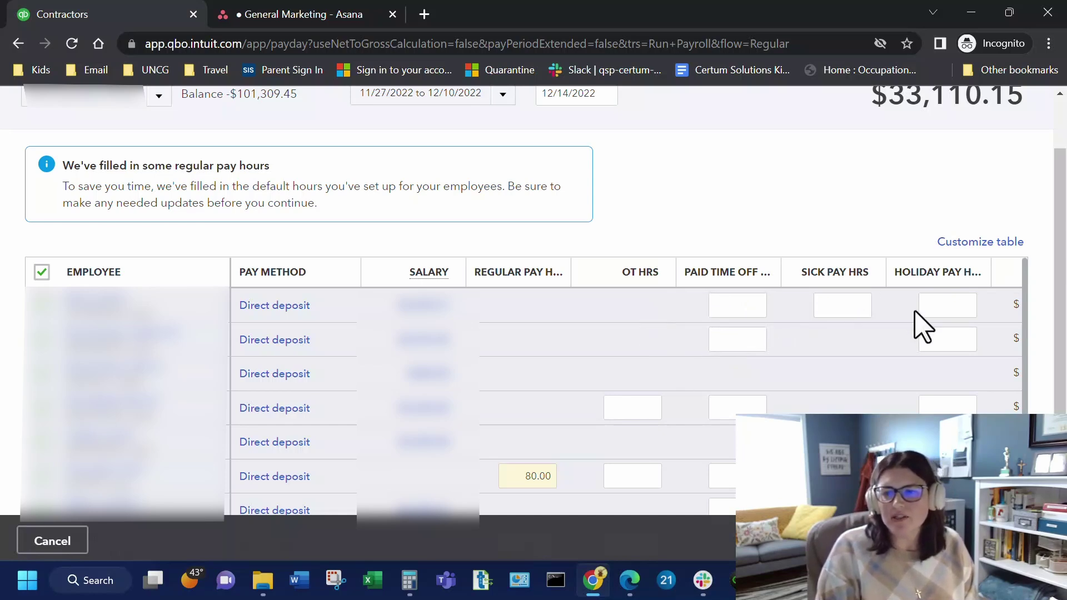
Examine the optional columns for the payroll table, from OT to Total Hrs, and the employees' regular hours
scroll(821, 410, down, 3)
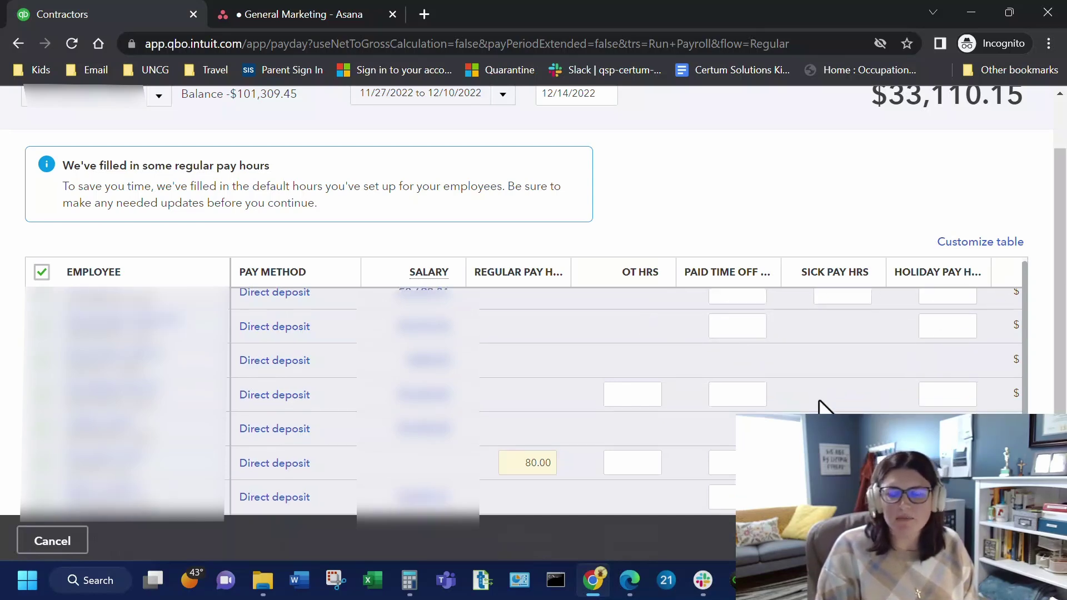
click(977, 242)
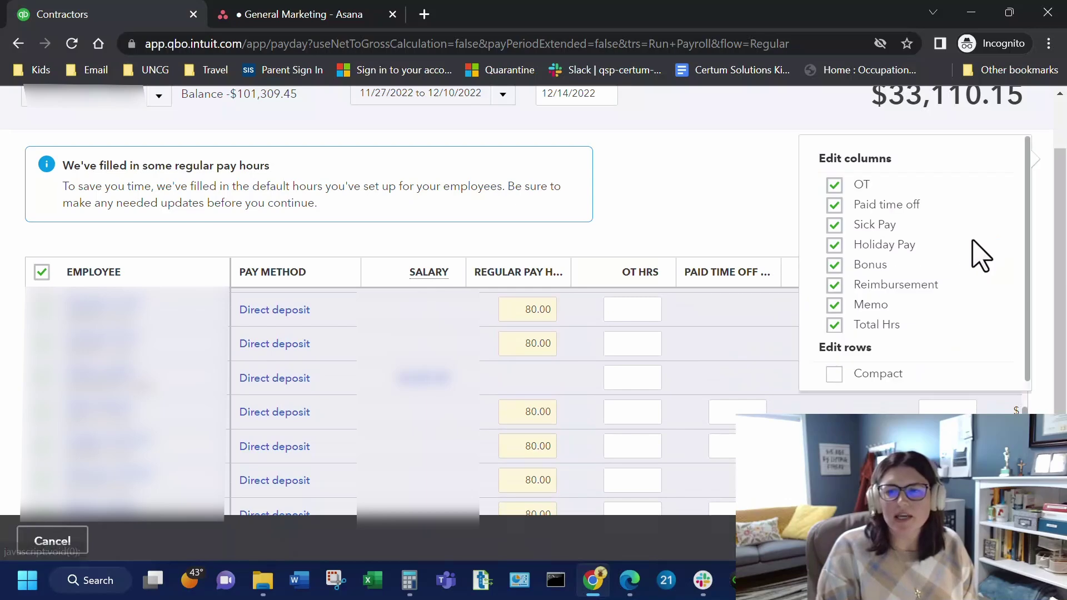
click(741, 218)
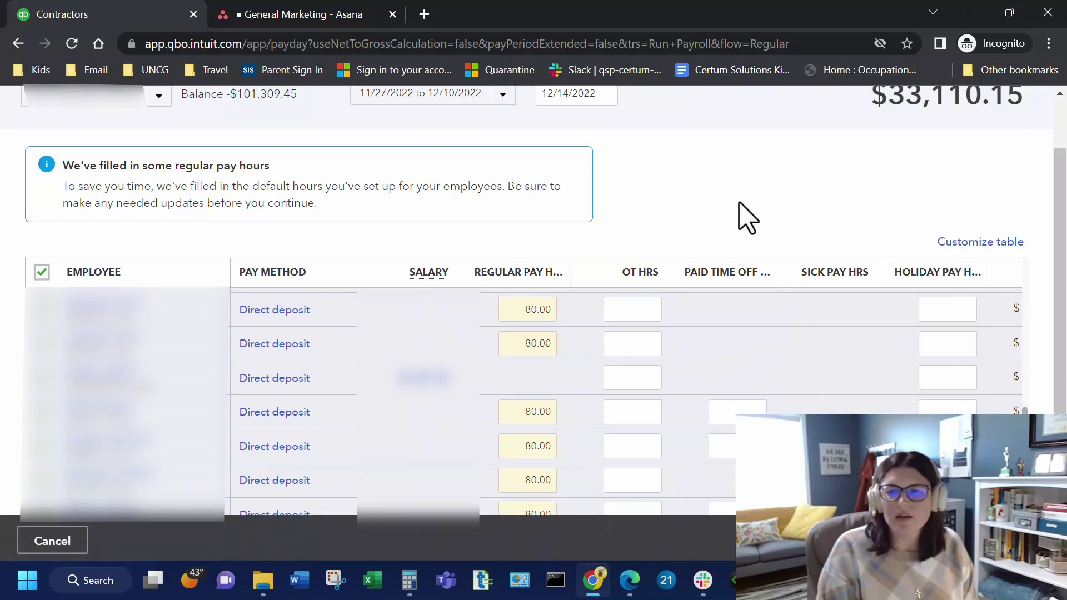
scroll(388, 305, down, 4)
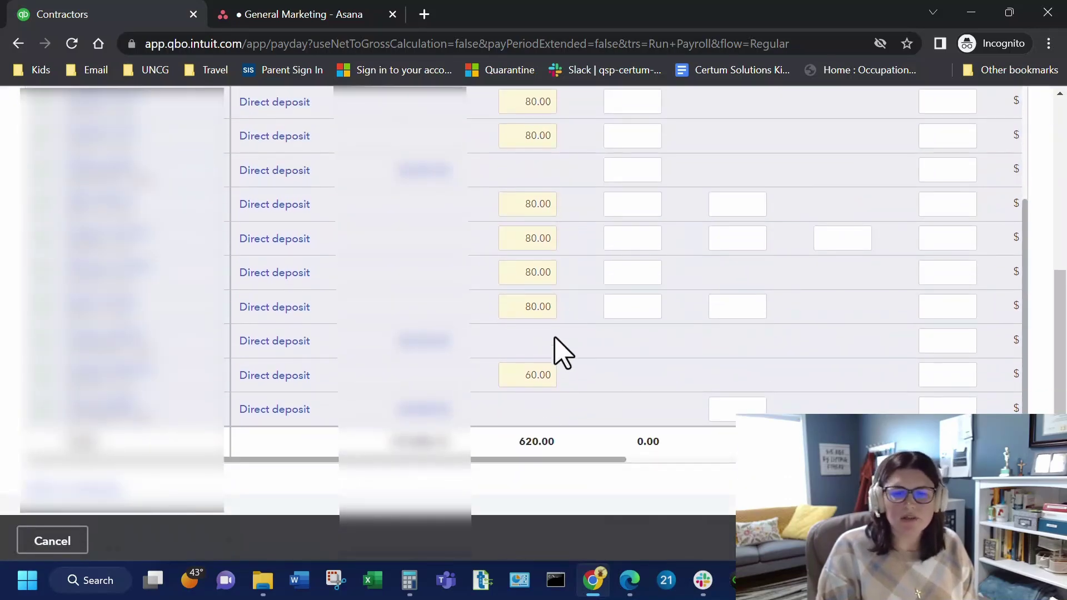
Review the payroll table's bonus, reimbursement, memo, total hours and total pay columns for all employees
drag(579, 459, 875, 459)
scroll(683, 366, up, 5)
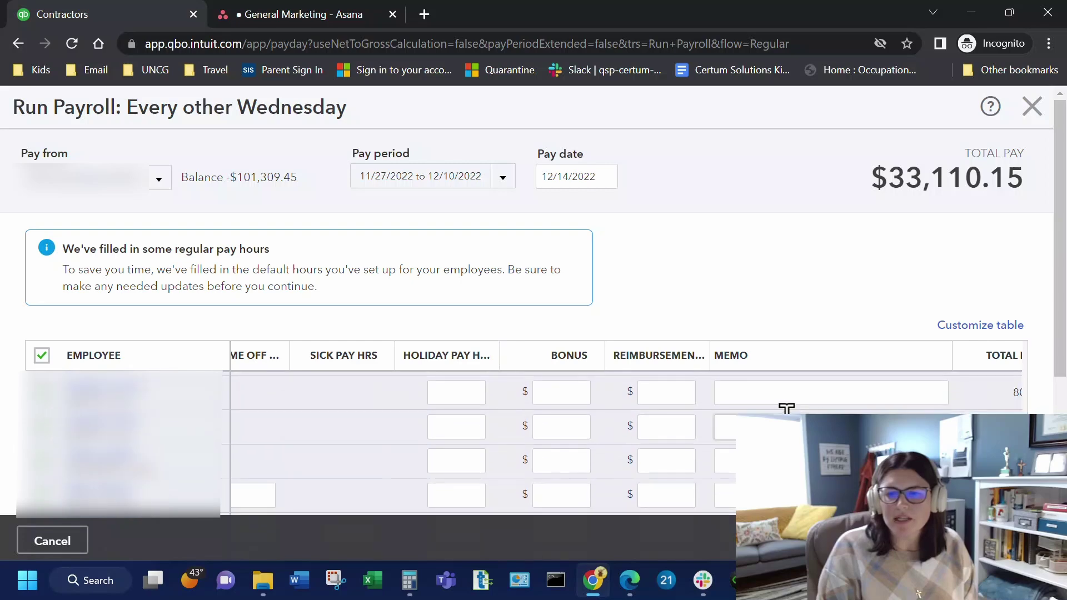
scroll(785, 409, down, 4)
scroll(556, 278, down, 2)
scroll(555, 278, right, 5)
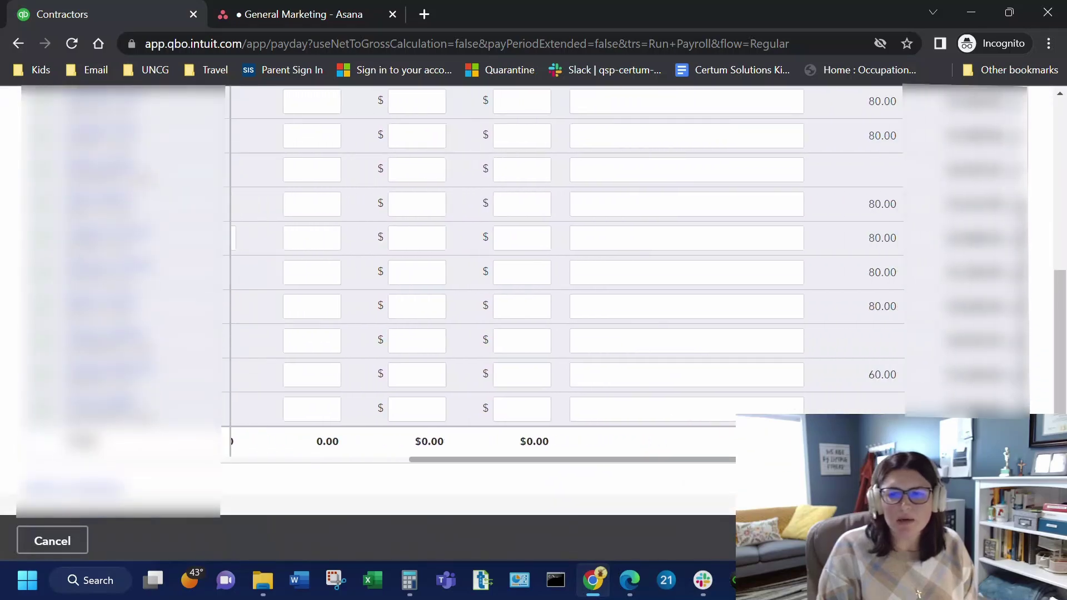
scroll(817, 374, up, 10)
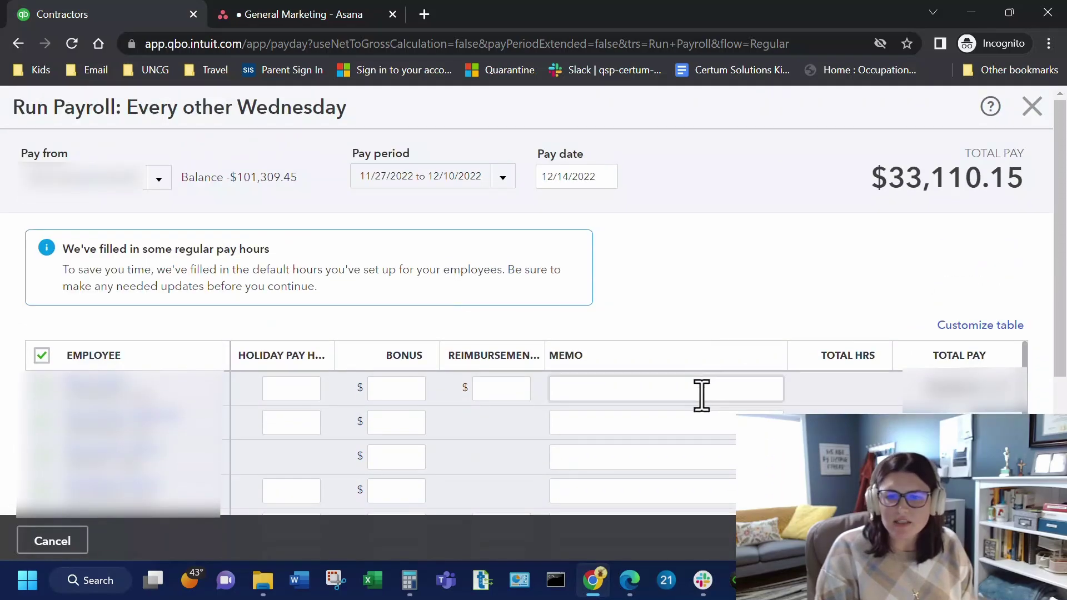
click(695, 396)
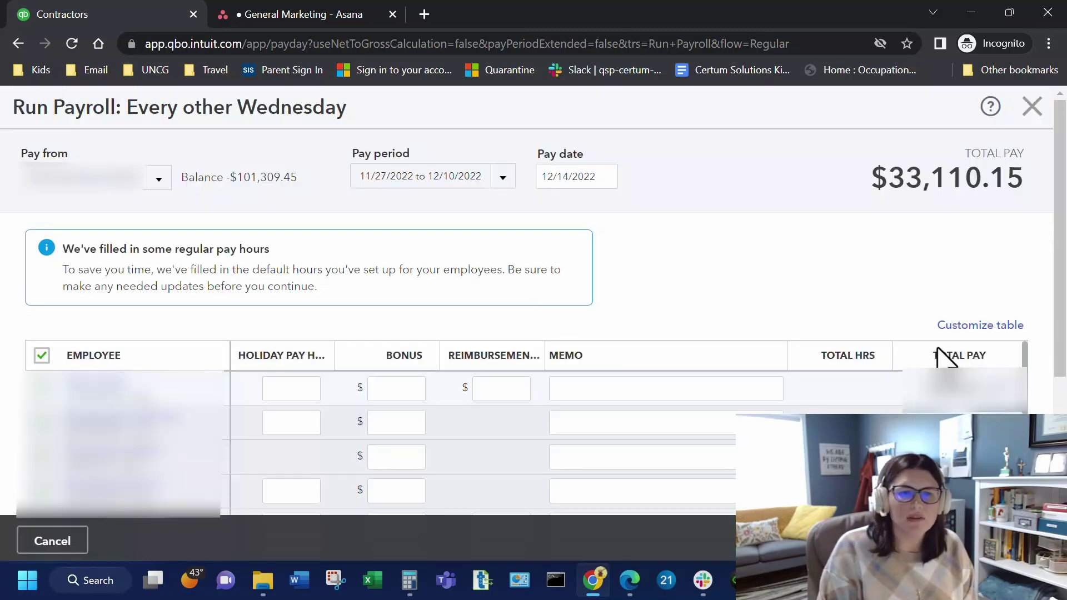
Open the first employee's paycheck details from the total pay amount, review the pay types and other sections, and close the details
click(954, 385)
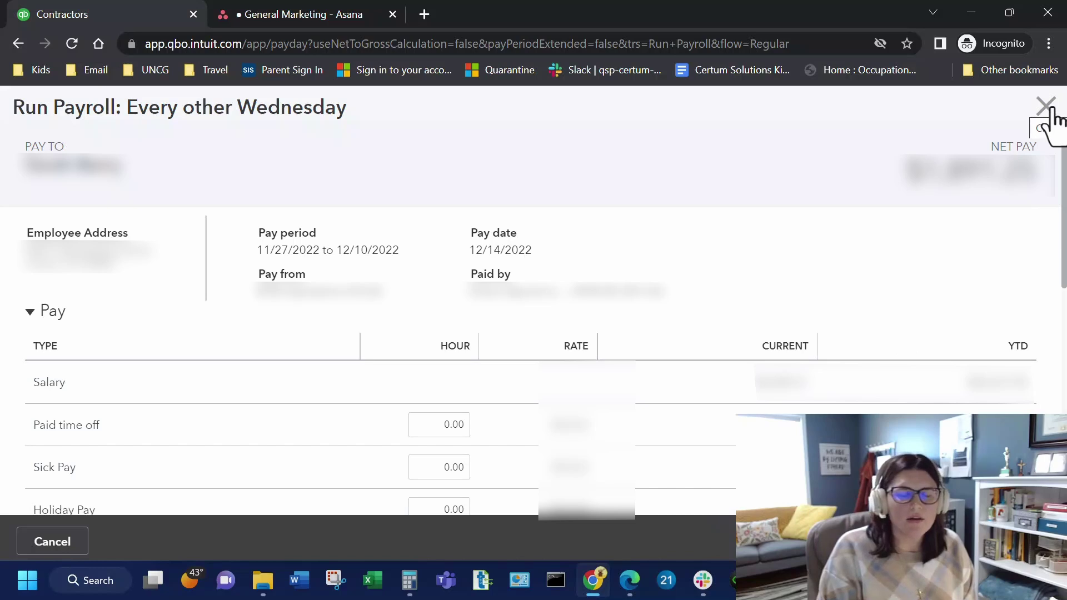
scroll(850, 381, down, 5)
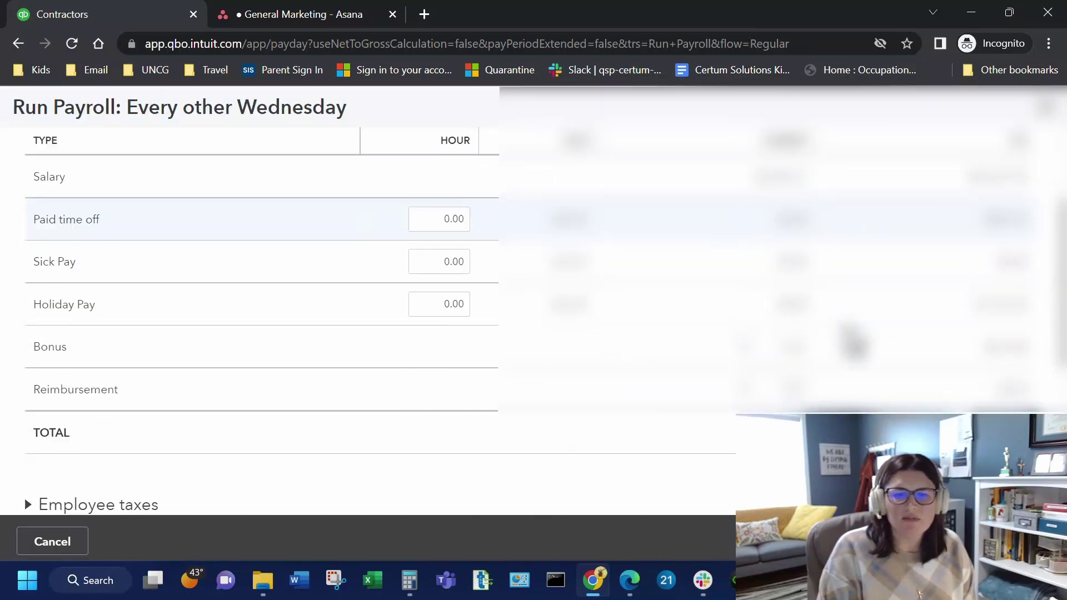
scroll(726, 436, down, 5)
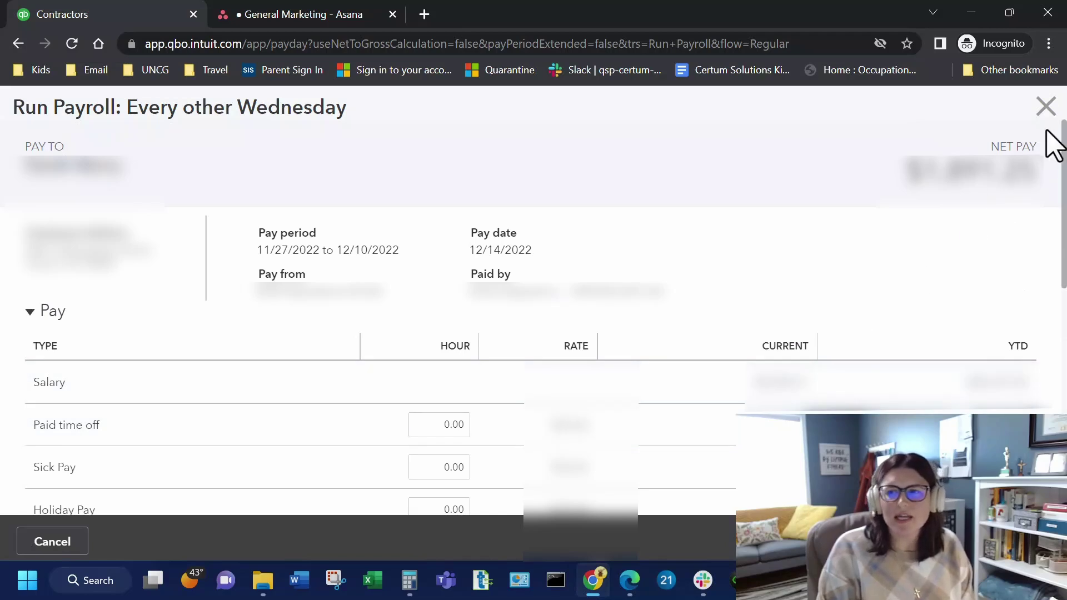
click(1056, 110)
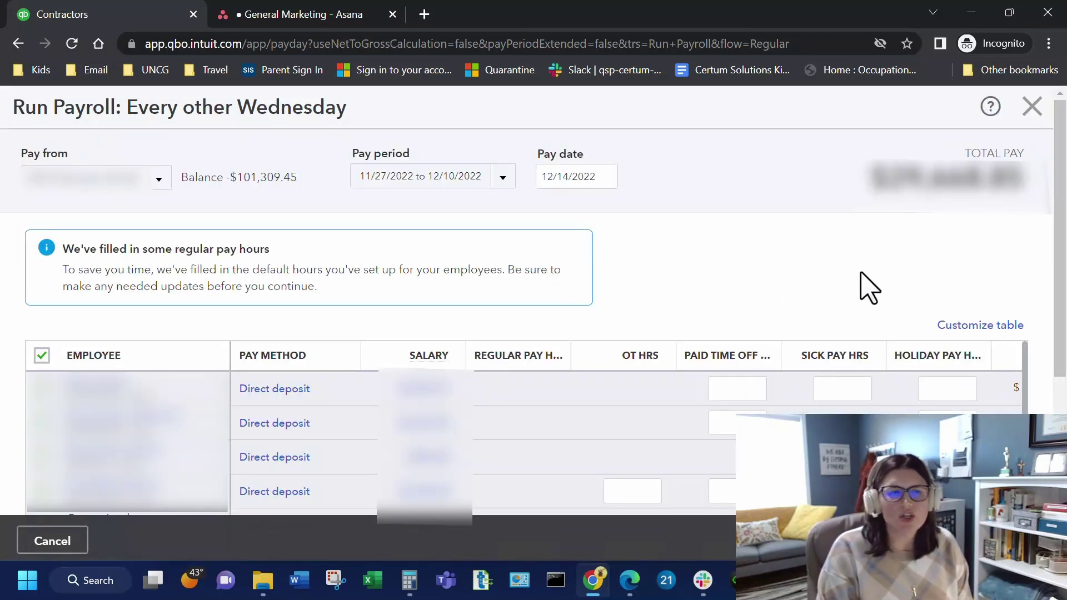
Look over the employees' hours in the payroll table and continue to the Review and Submit summary
scroll(860, 285, down, 5)
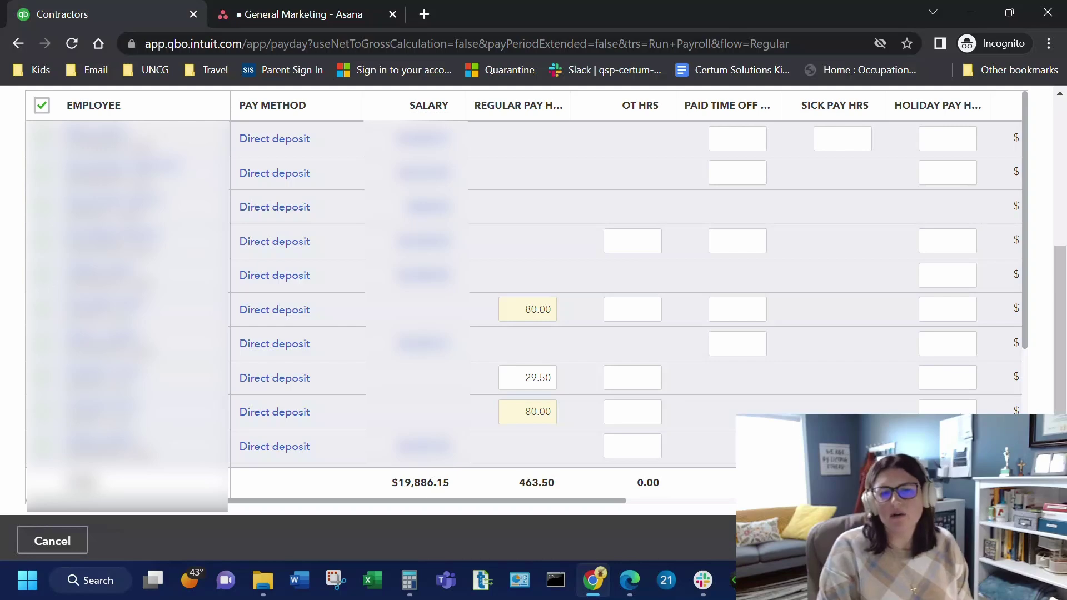
scroll(533, 300, up, 5)
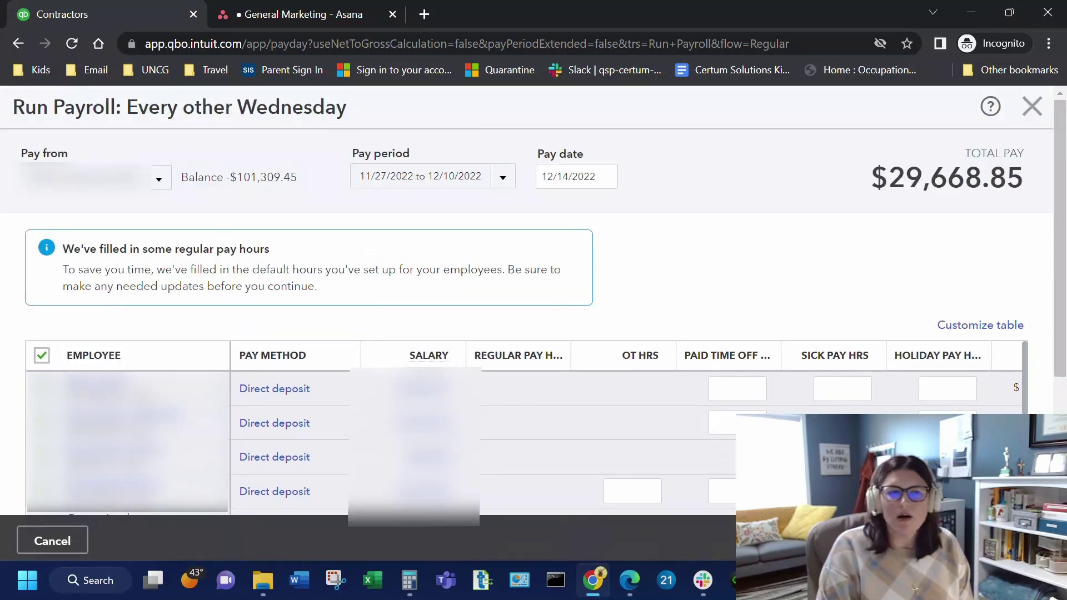
scroll(533, 305, down, 5)
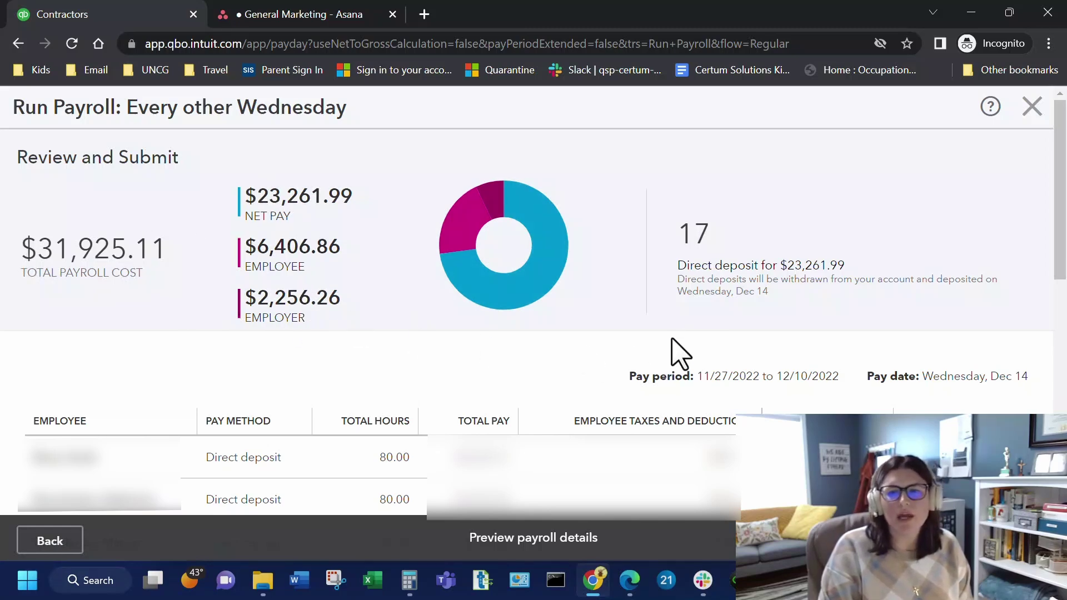
Highlight the direct deposit amount and the total payroll cost in the Review and Submit summary to compare them
drag(678, 266, 845, 264)
click(846, 300)
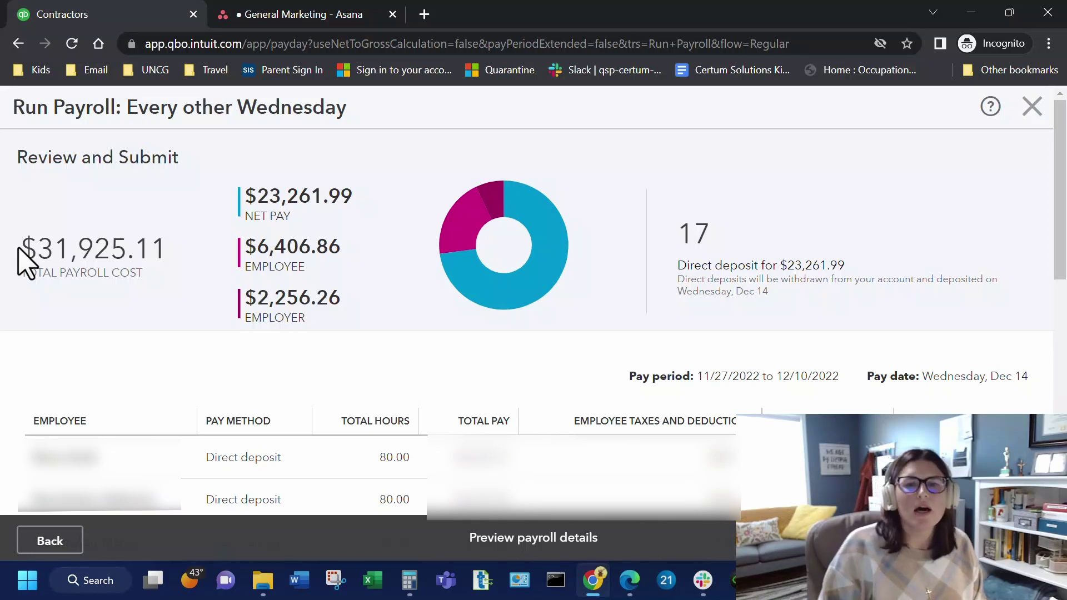
drag(22, 247, 170, 244)
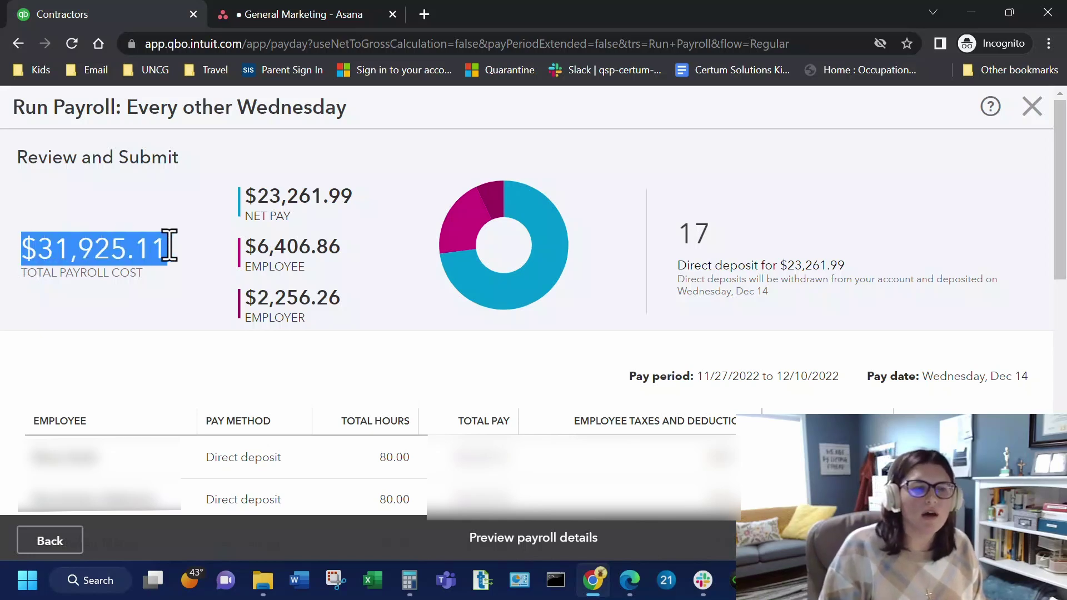
drag(778, 266, 850, 265)
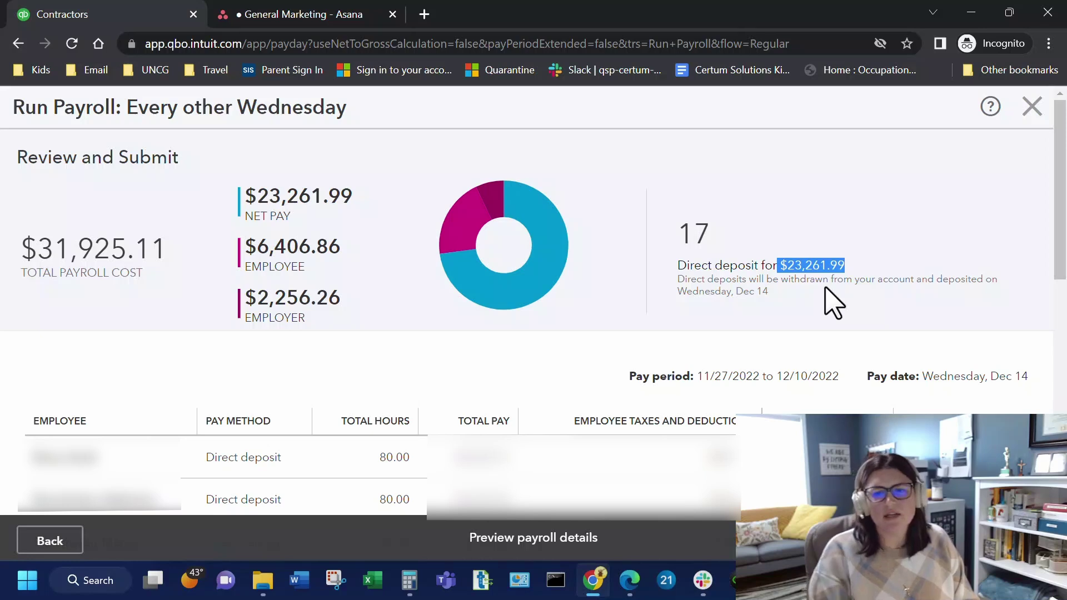
Review the per-employee breakdown of pay, taxes and net pay through to the totals, and return to the payroll summary
scroll(816, 285, down, 3)
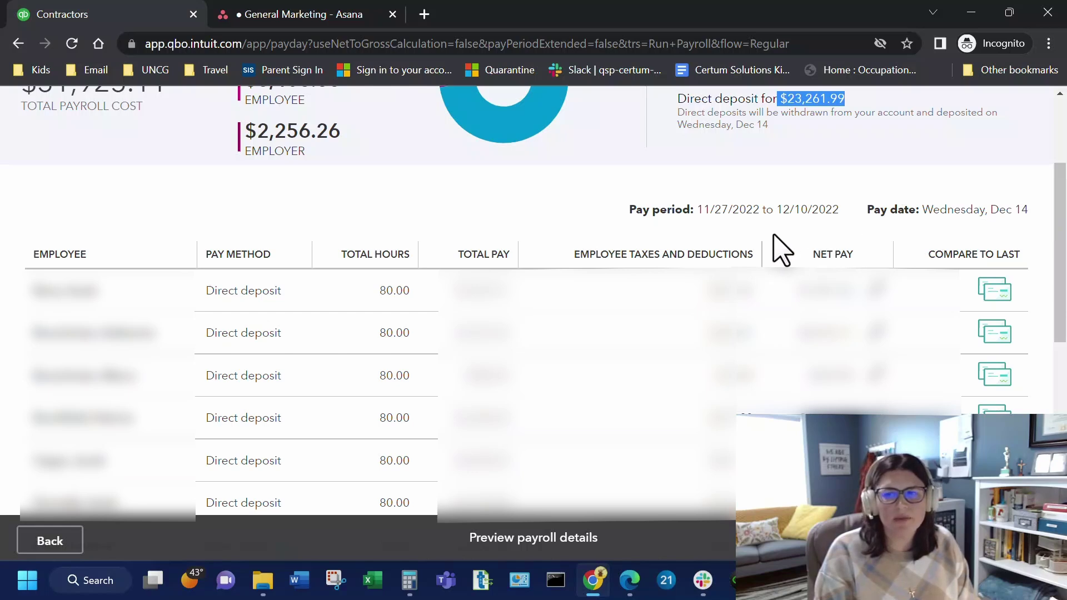
scroll(774, 250, down, 3)
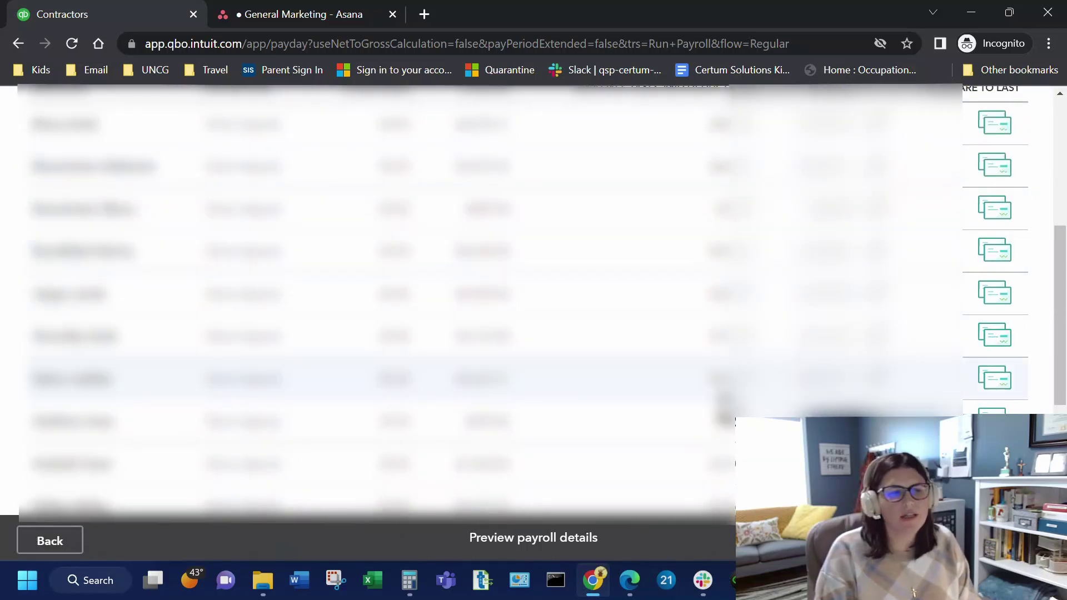
scroll(789, 361, down, 1)
scroll(794, 370, down, 5)
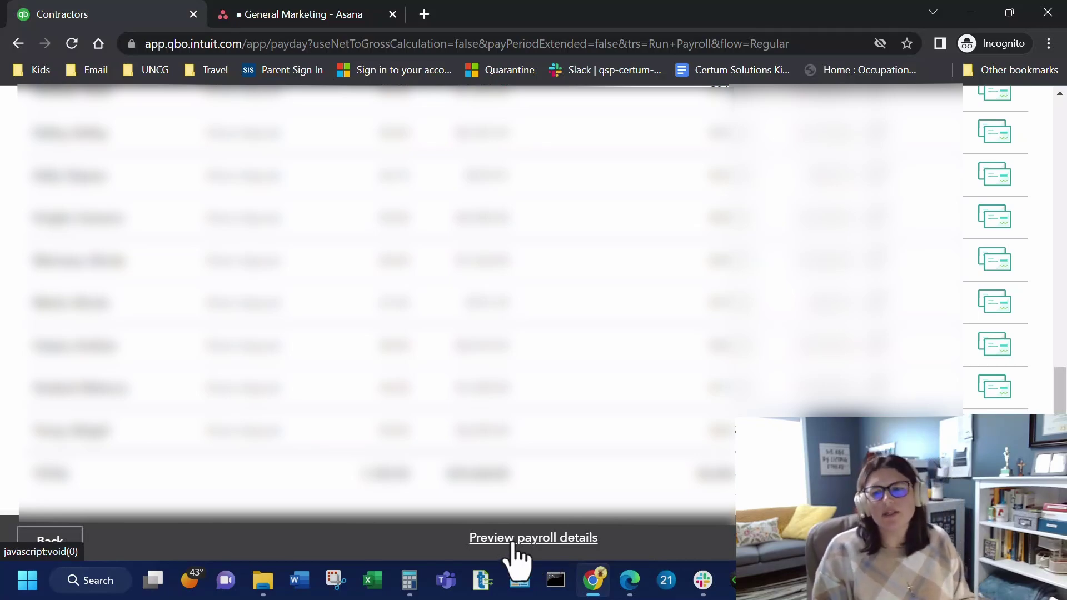
scroll(541, 496, up, 8)
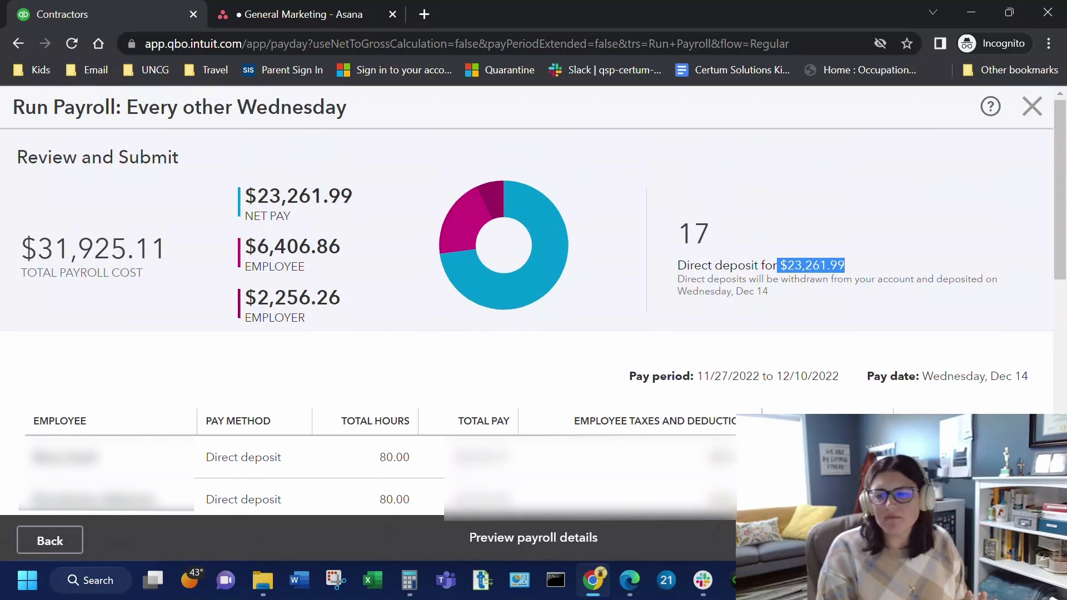
click(811, 266)
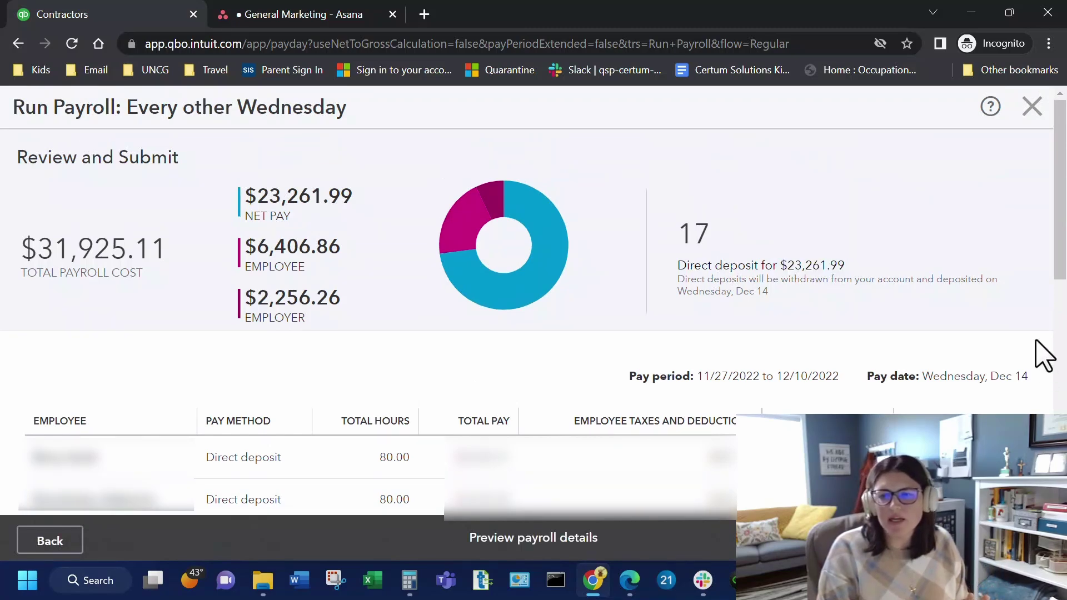
Go back from the payroll review to the hours entry and close the payroll run without submitting it
click(61, 542)
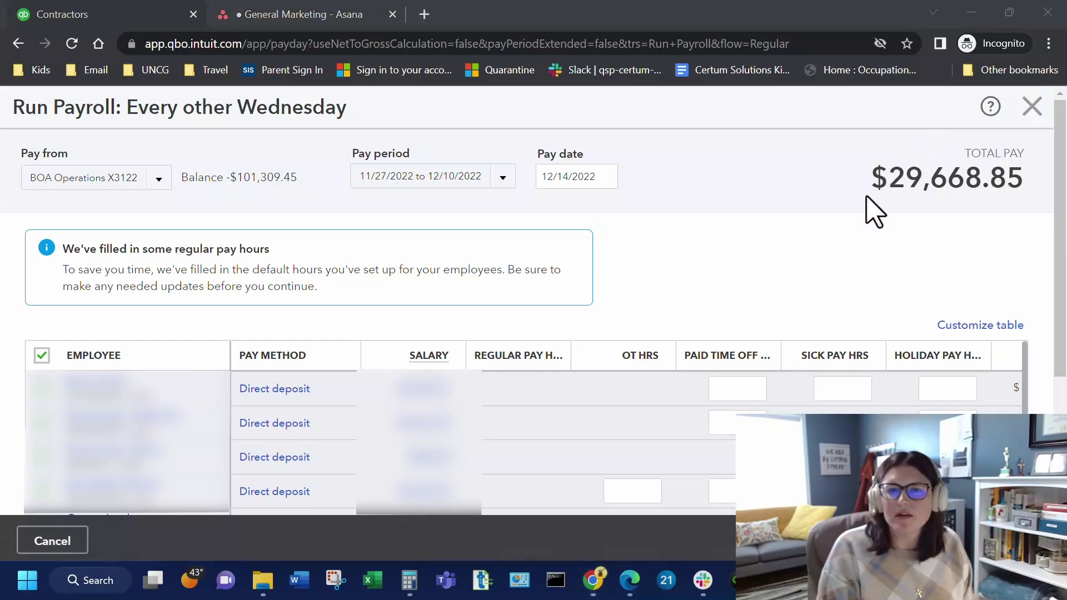
click(1031, 108)
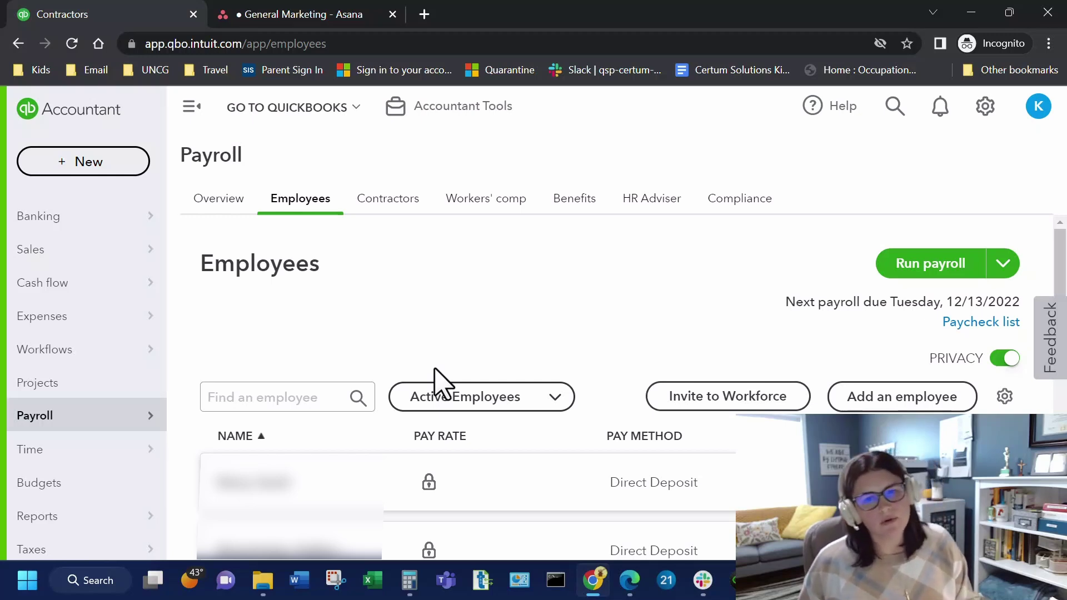
Leave the payroll employees page and open the list of standard reports
mouse_move(79, 522)
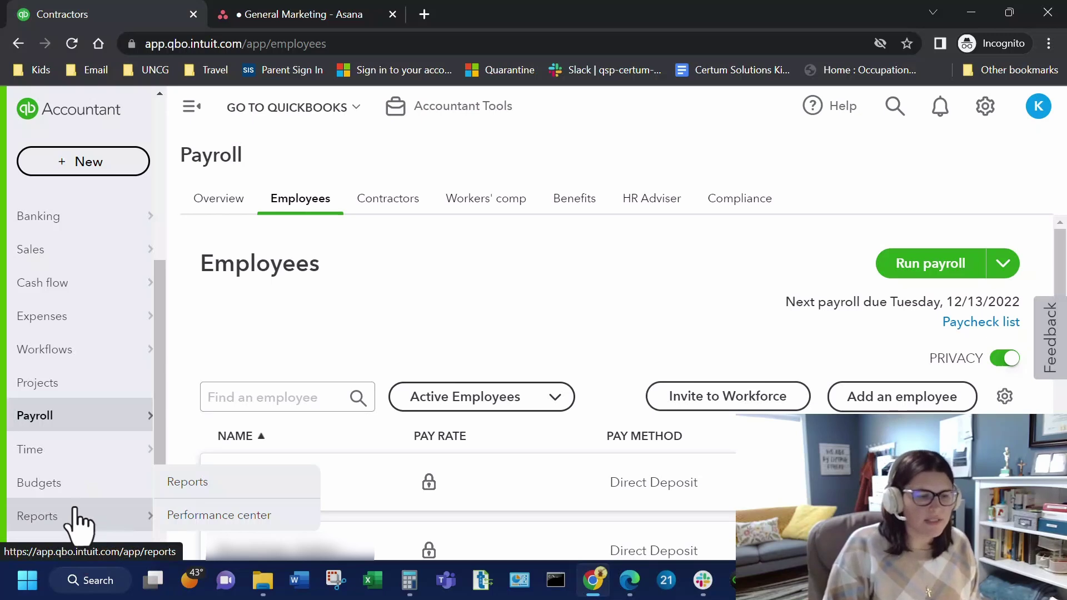
click(188, 481)
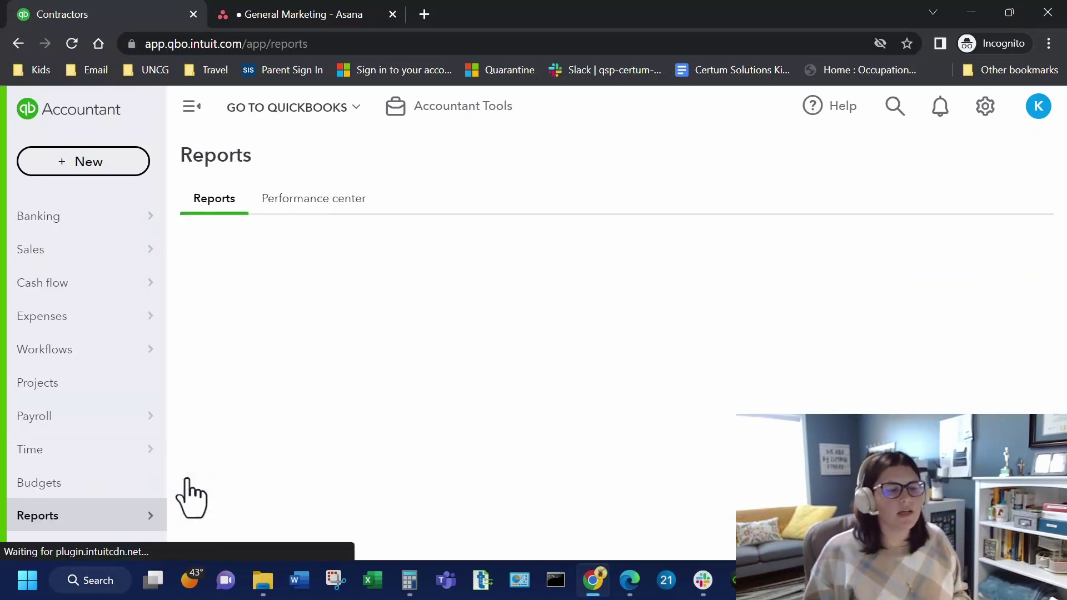
mouse_move(95, 520)
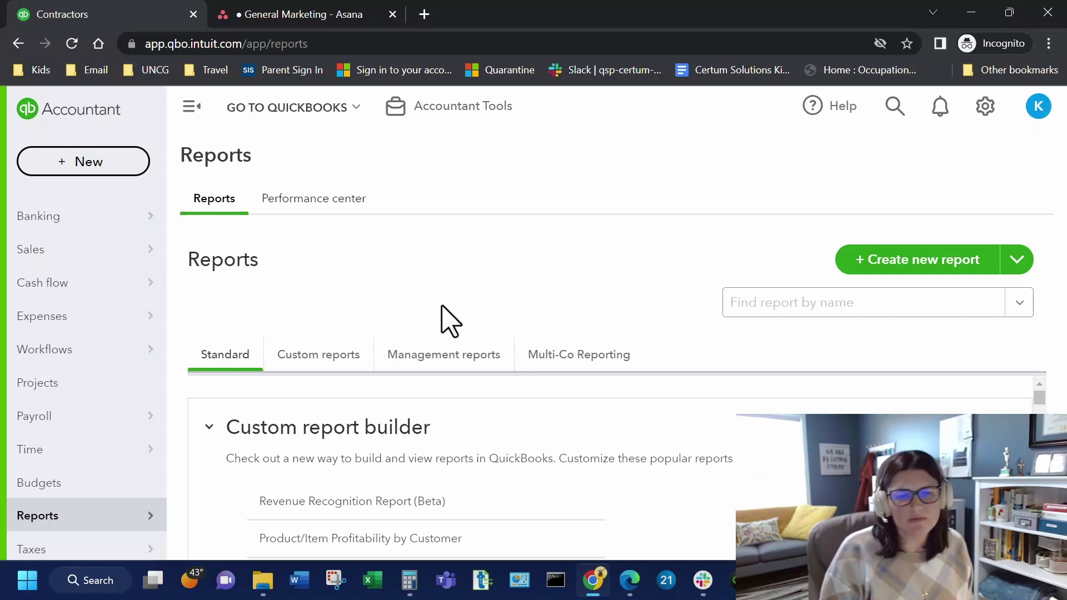
Look through the standard report categories from the custom report builder down to the Employees section
scroll(451, 405, down, 4)
scroll(695, 483, down, 10)
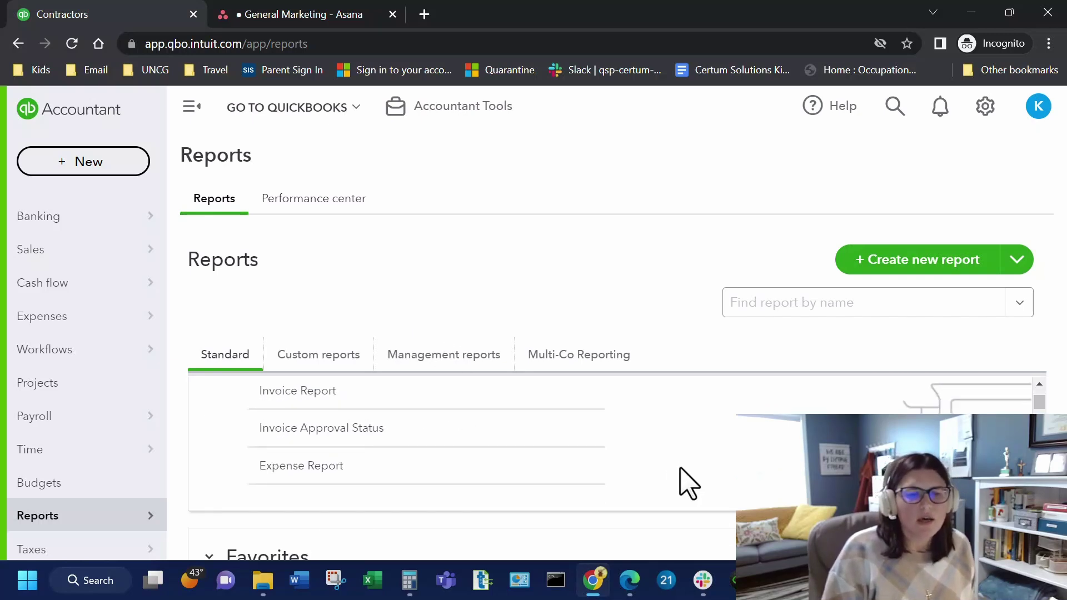
scroll(689, 483, down, 10)
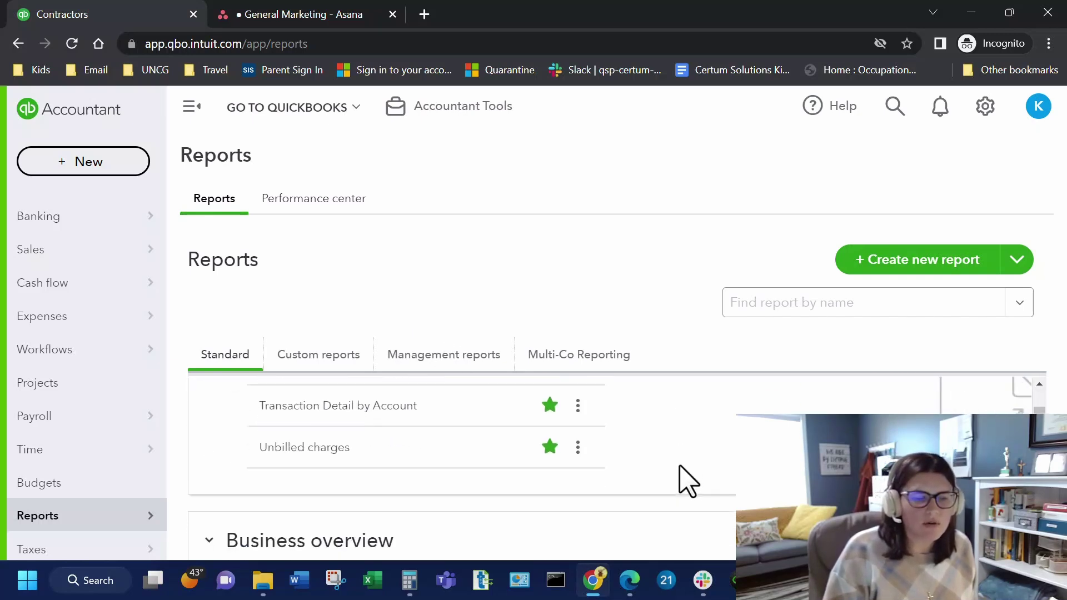
scroll(689, 481, down, 10)
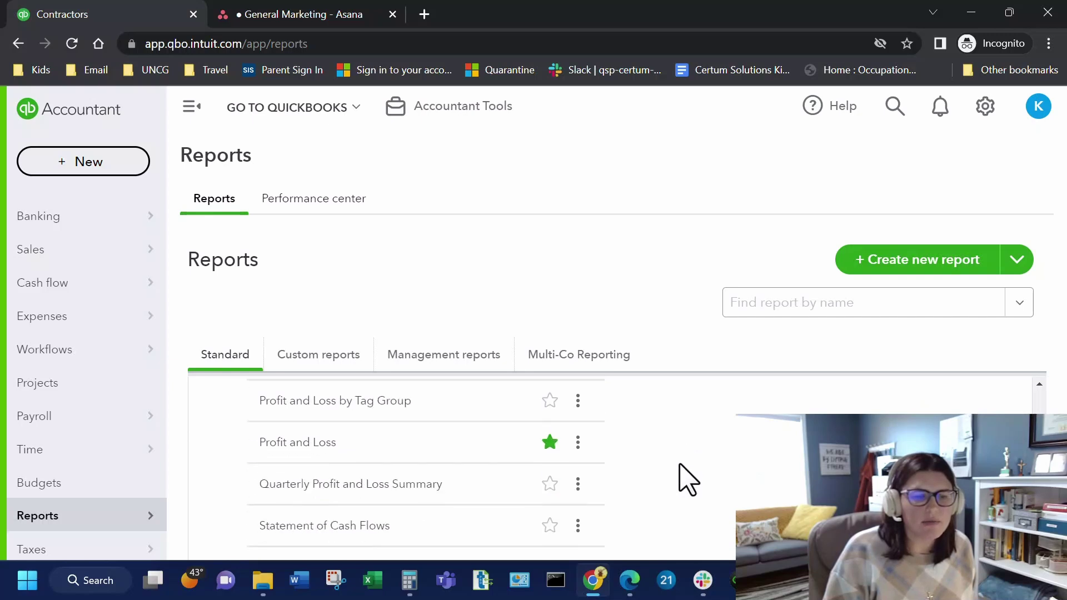
scroll(689, 481, down, 10)
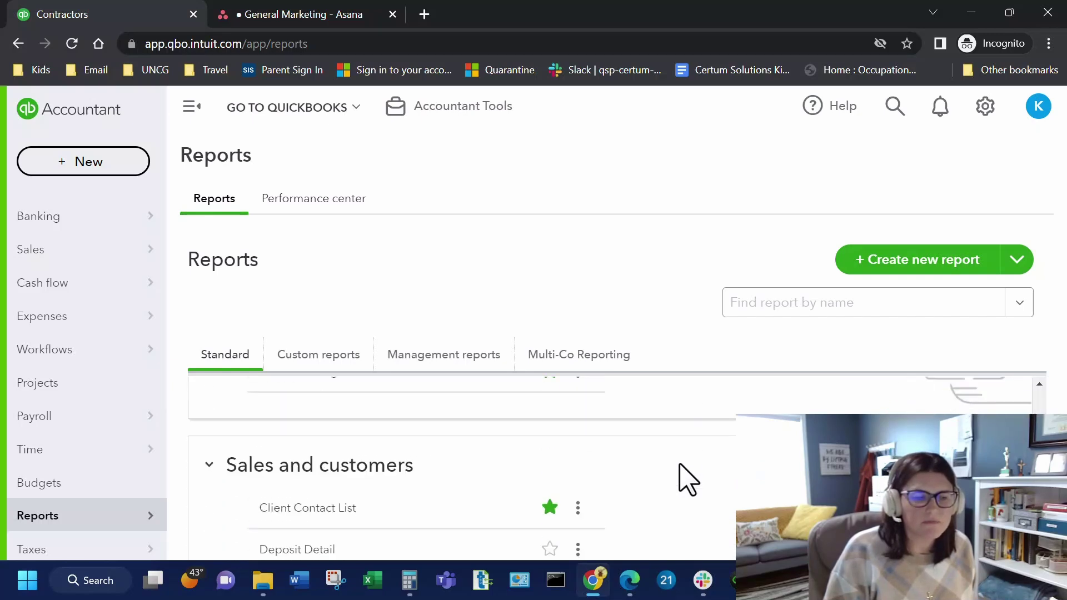
scroll(689, 482, down, 10)
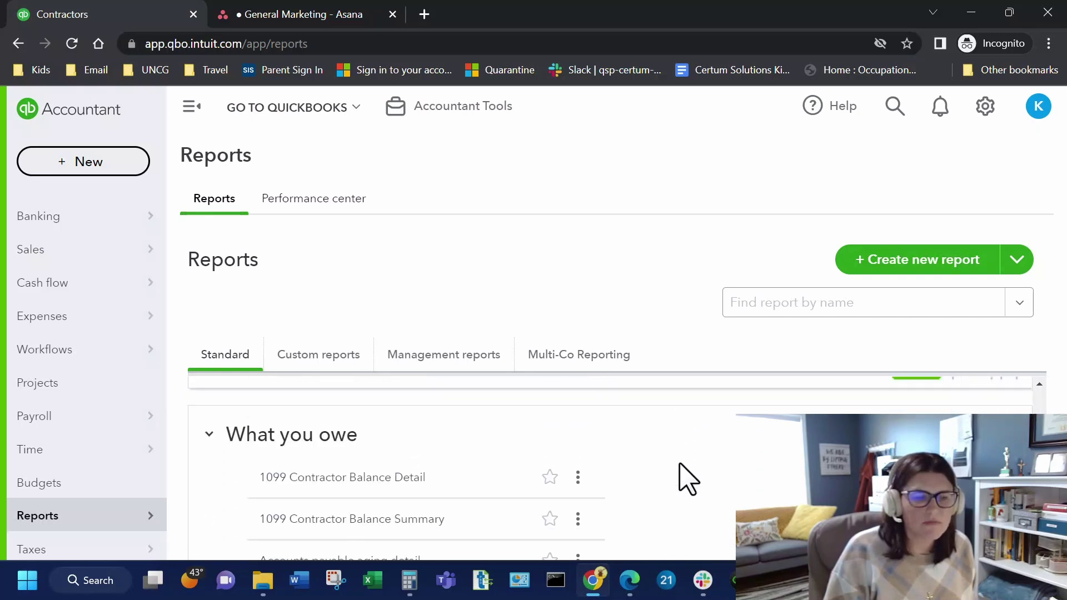
scroll(688, 481, down, 5)
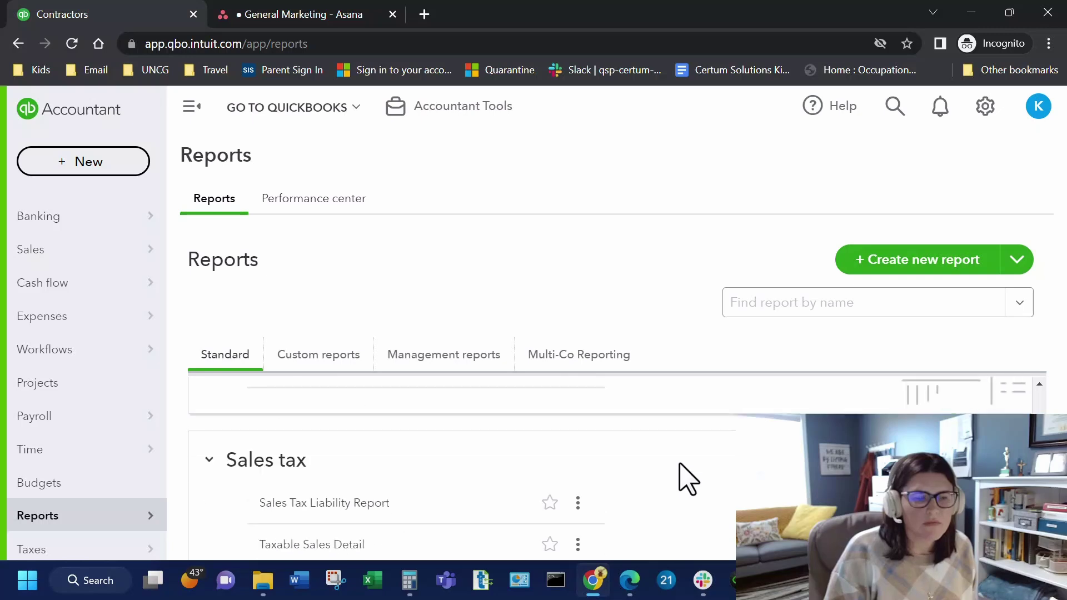
scroll(687, 480, down, 5)
scroll(676, 465, down, 3)
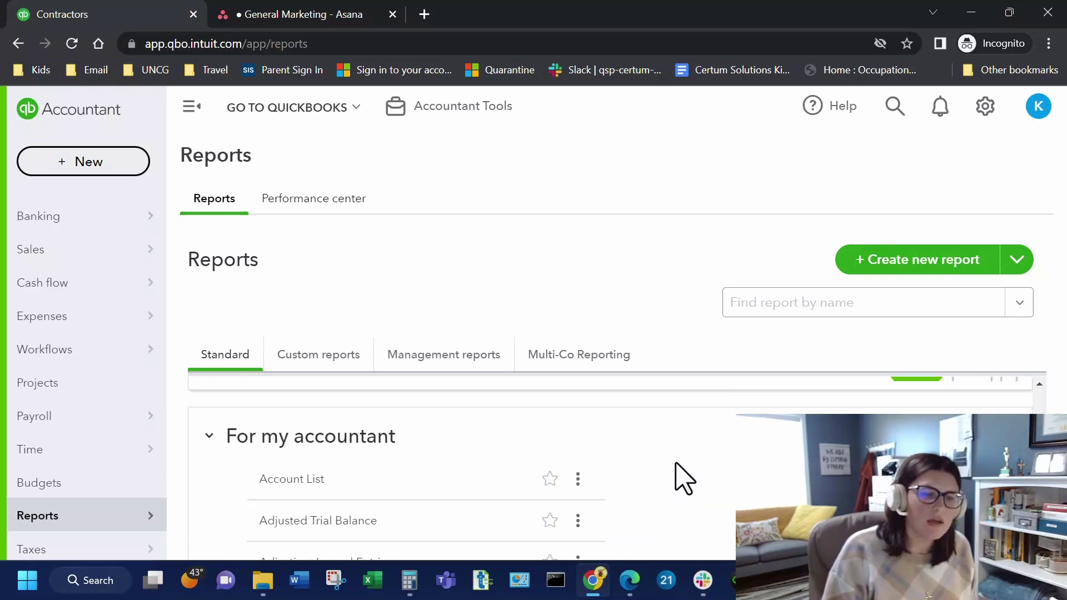
scroll(677, 463, up, 3)
scroll(678, 461, down, 2)
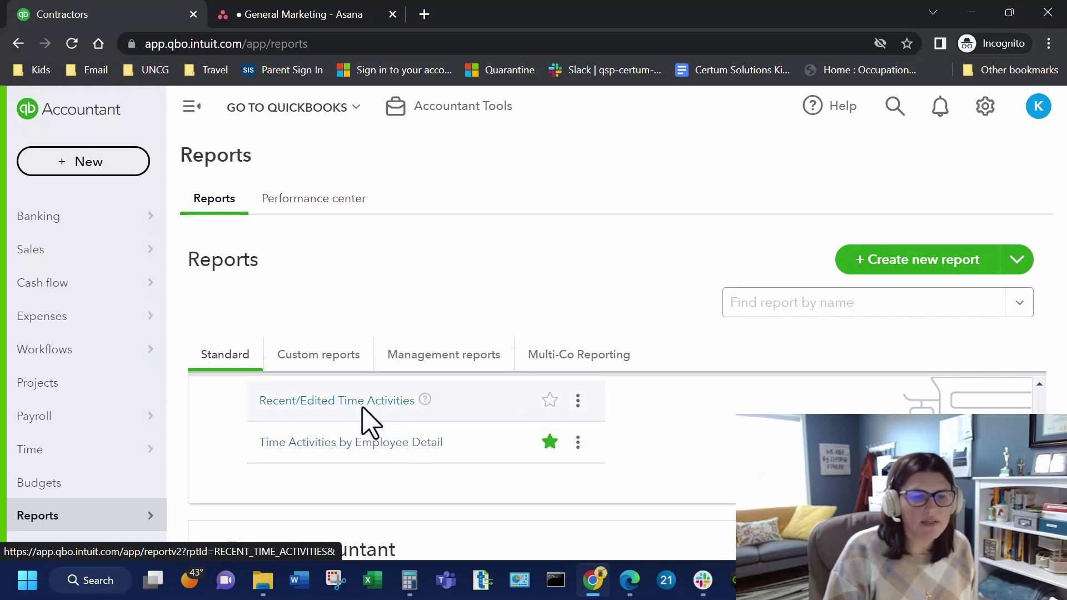
scroll(362, 410, up, 1)
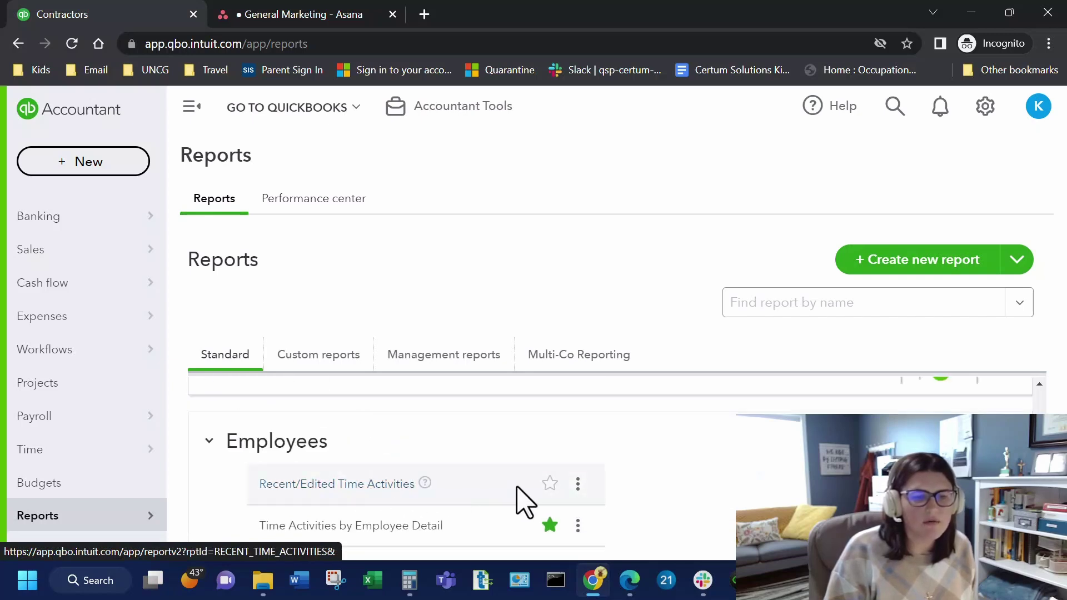
Examine the reports in the Payroll section, from Contractor Payments through to Workers' Compensation
scroll(505, 503, down, 3)
scroll(507, 503, down, 10)
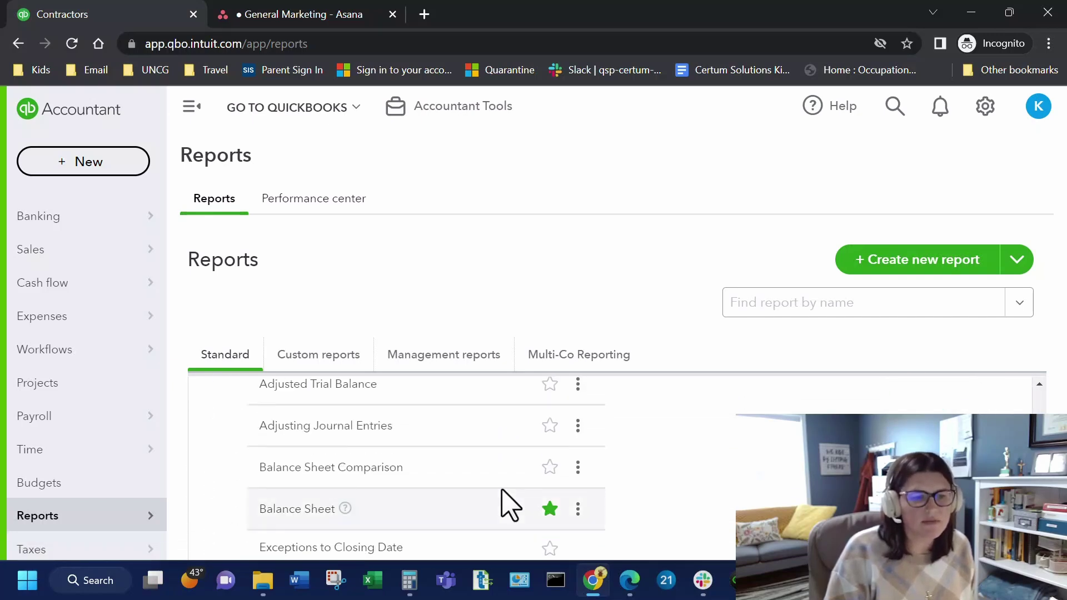
scroll(502, 485, down, 3)
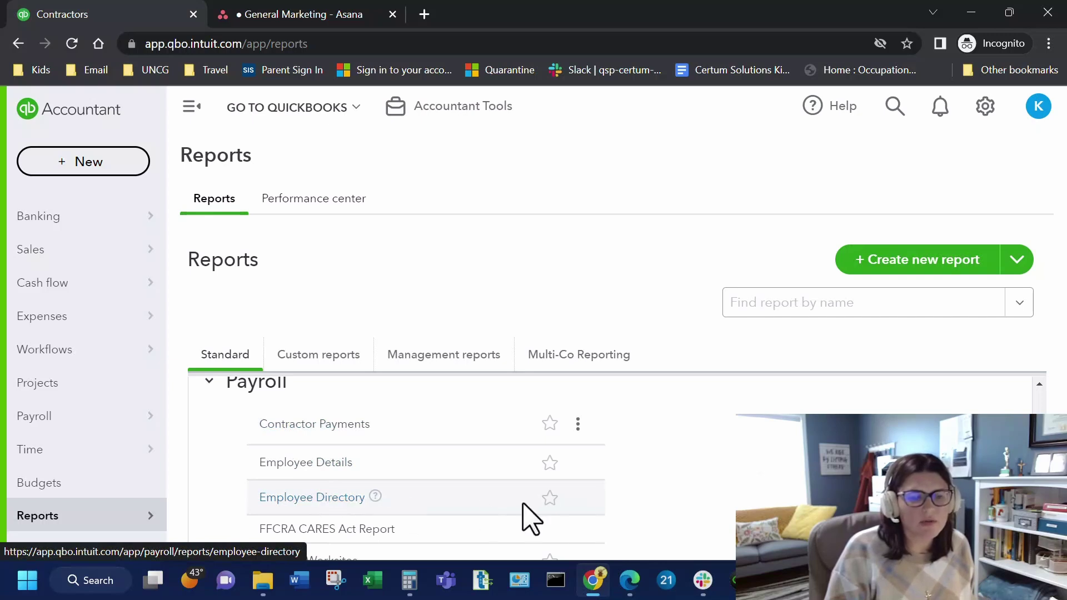
scroll(678, 493, down, 3)
scroll(669, 492, up, 2)
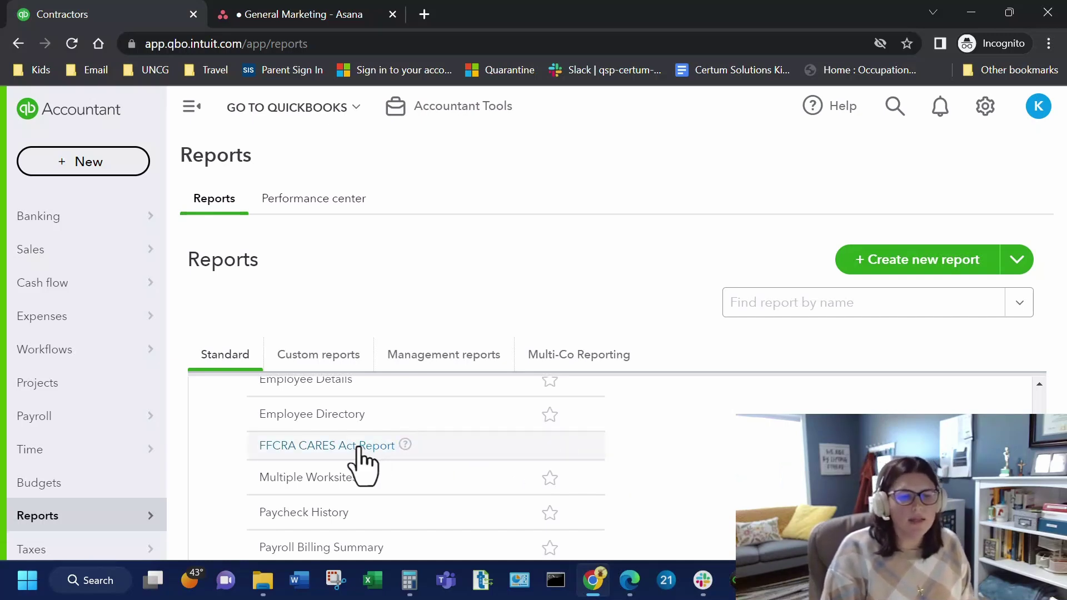
scroll(400, 512, down, 3)
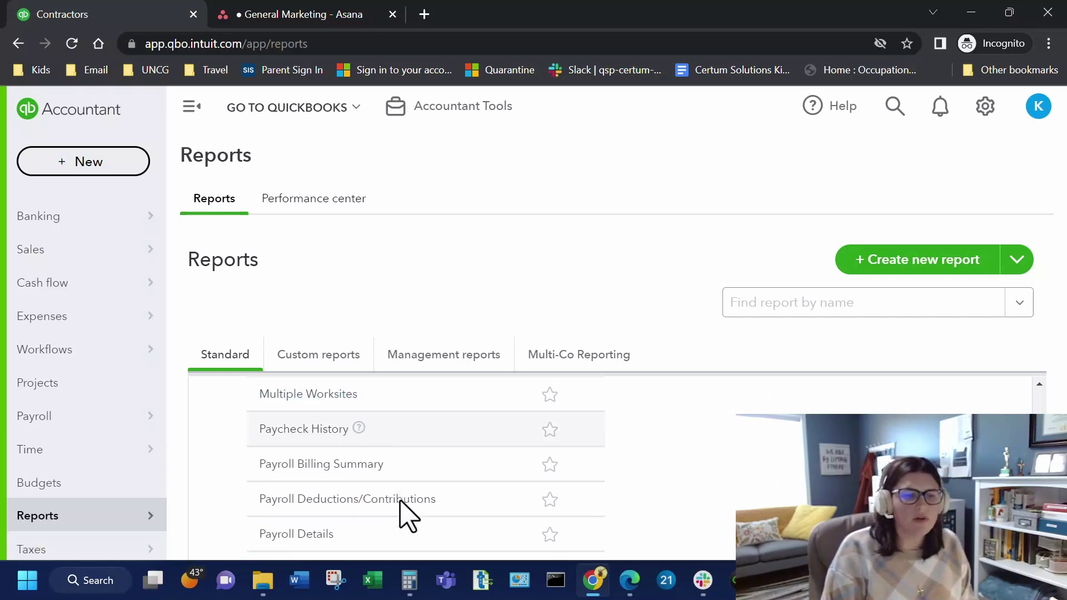
scroll(403, 514, down, 2)
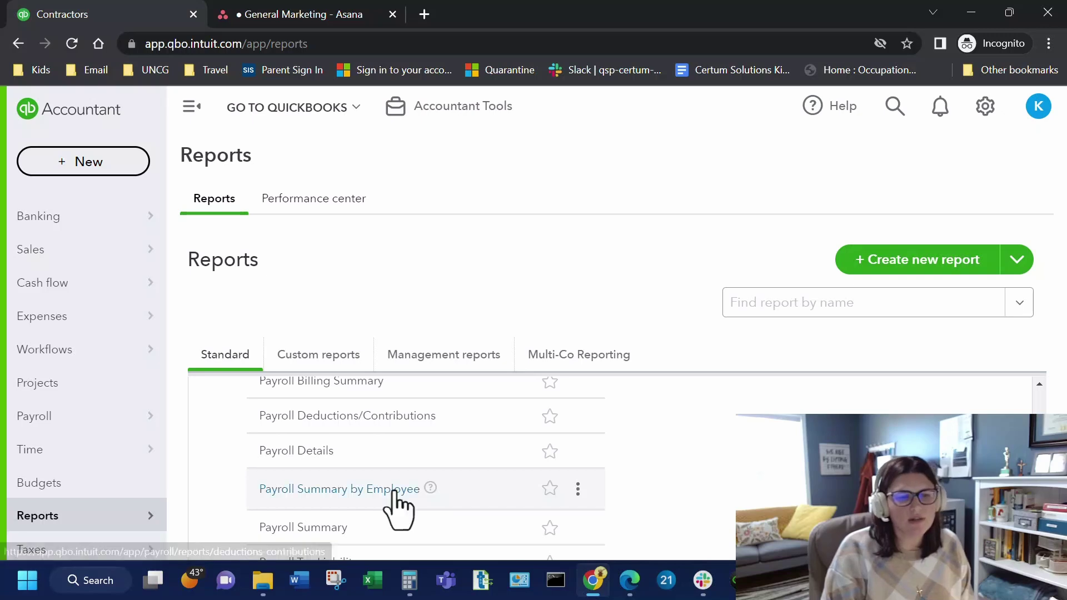
scroll(353, 489, down, 5)
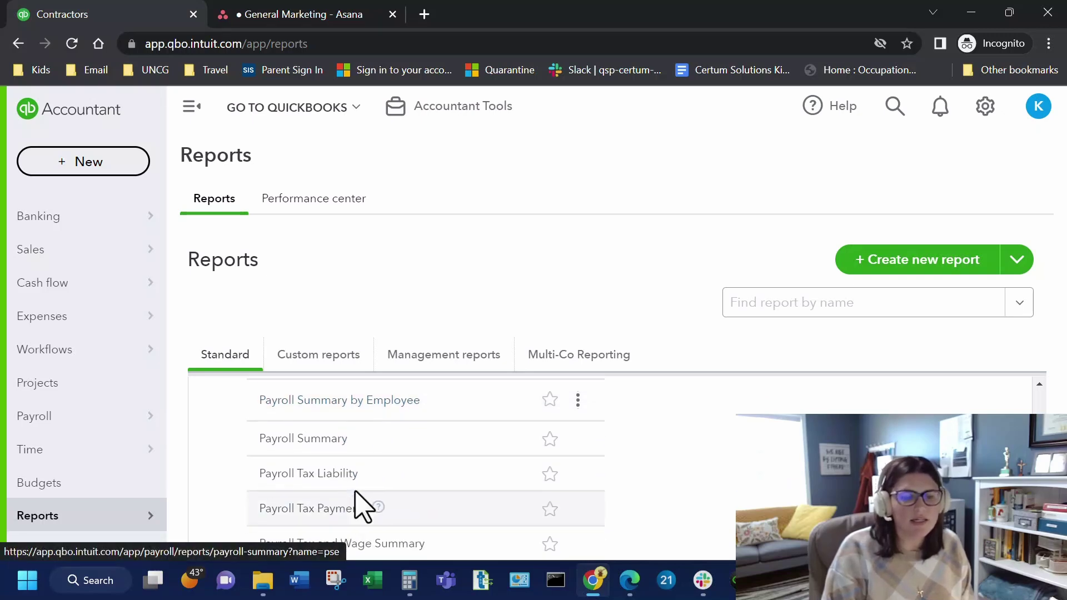
scroll(353, 500, down, 2)
scroll(353, 500, down, 3)
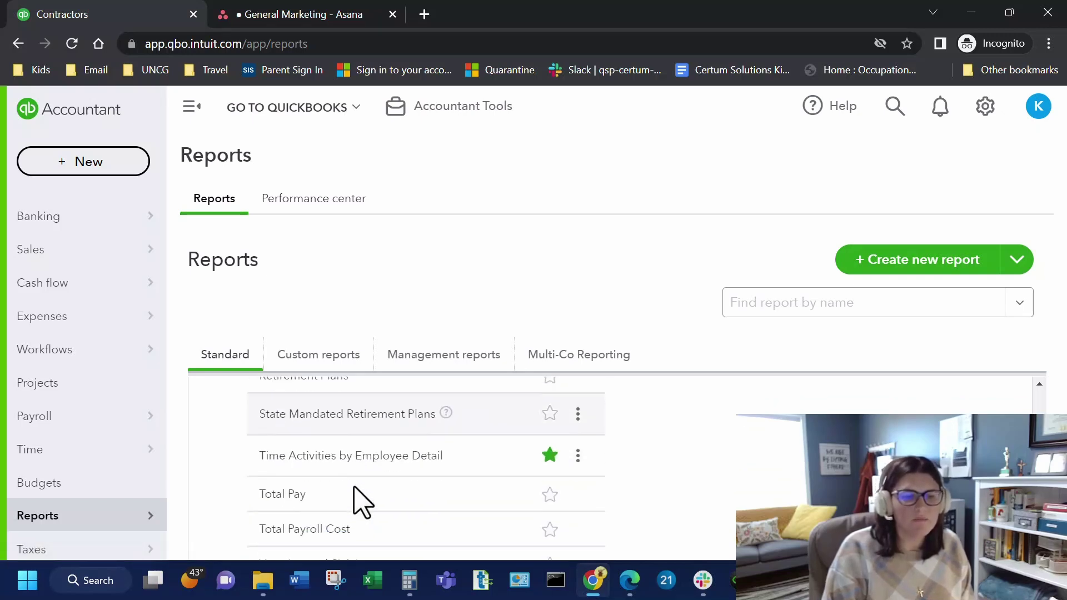
scroll(400, 509, down, 3)
scroll(384, 514, down, 1)
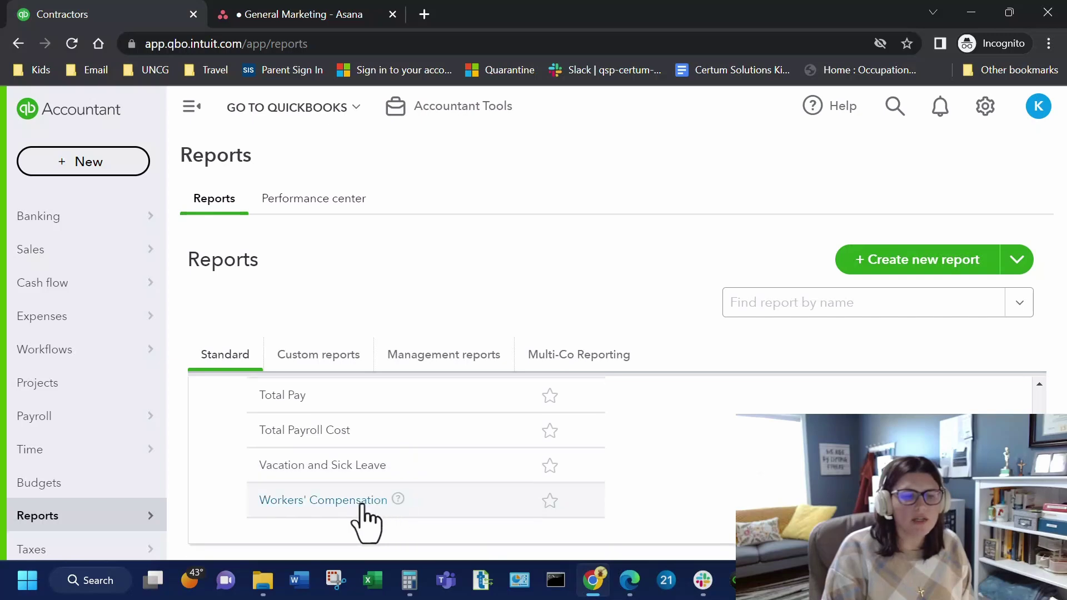
Go over the payroll tax, compensation and paycheck history reports again and return to the start of the Payroll section
scroll(333, 511, up, 7)
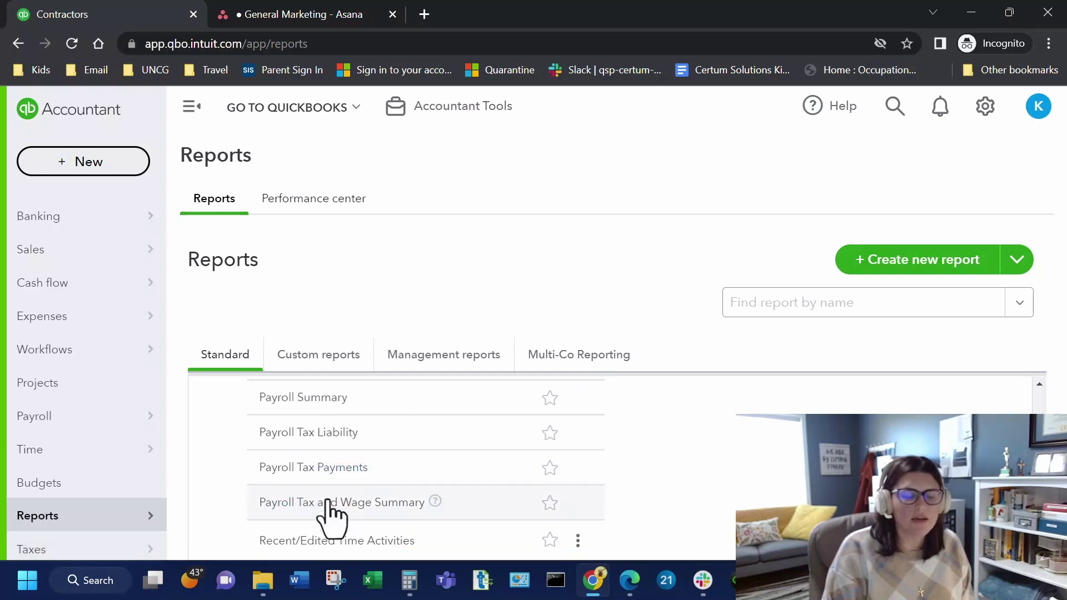
scroll(333, 511, down, 4)
scroll(330, 509, down, 3)
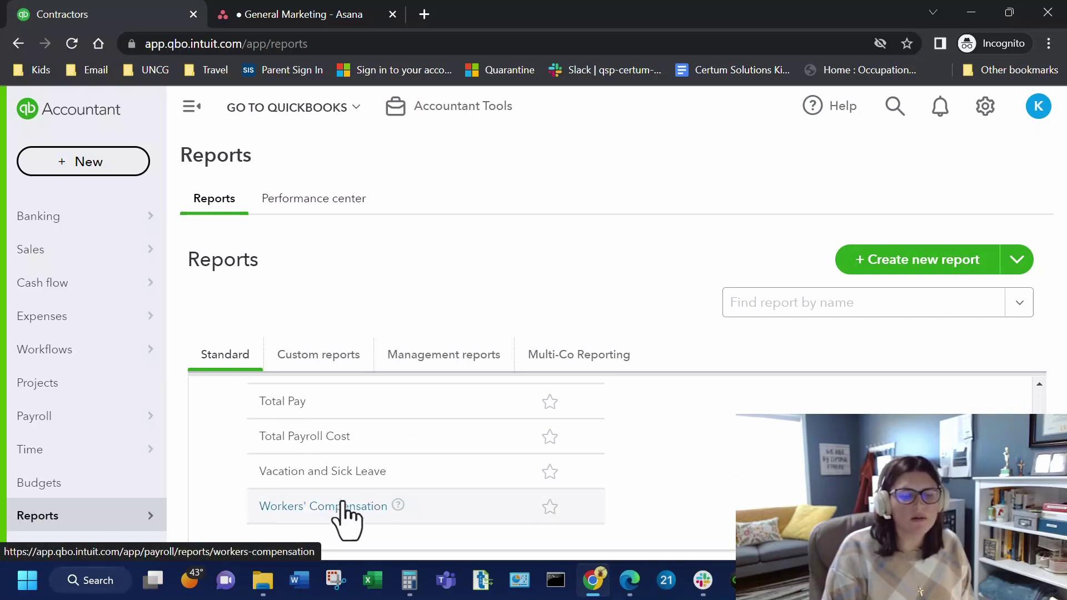
scroll(342, 508, up, 3)
scroll(345, 514, up, 7)
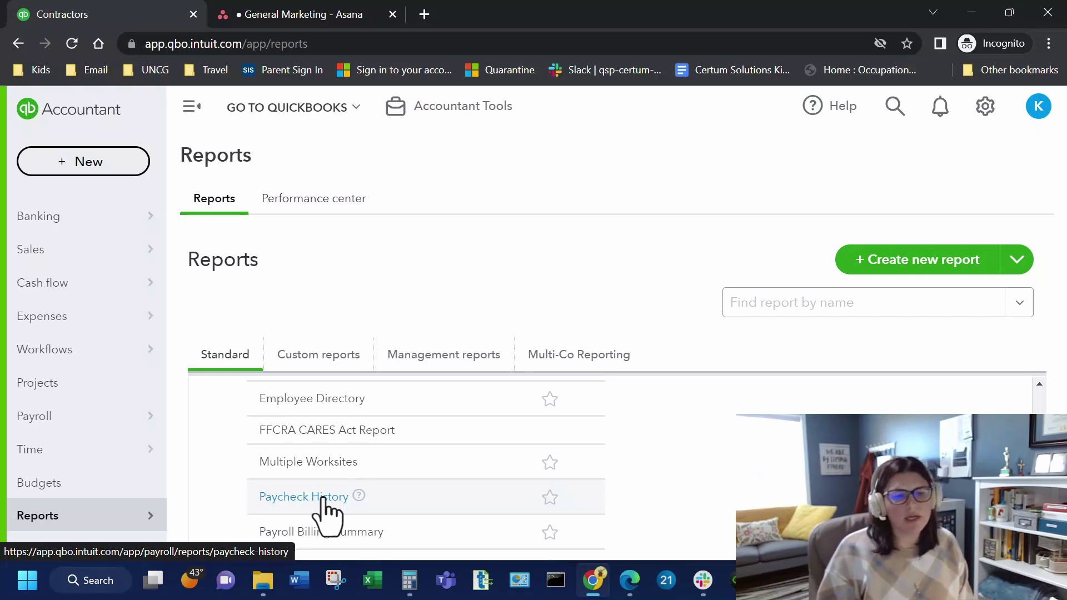
scroll(508, 489, up, 3)
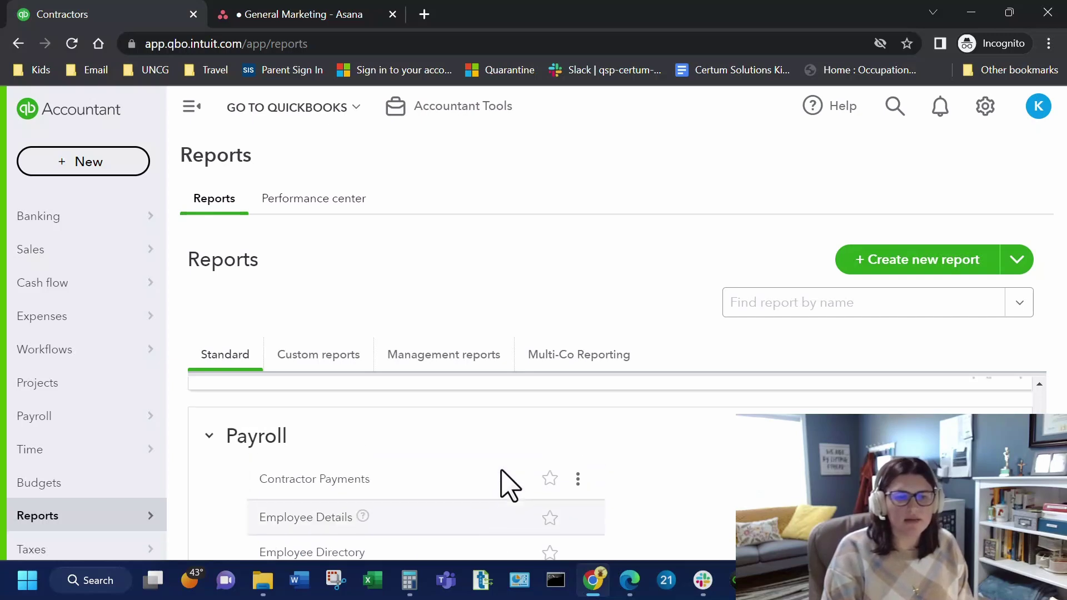
Mark the Contractor Payments report in the Payroll section as a favorite
scroll(507, 485, down, 2)
click(549, 407)
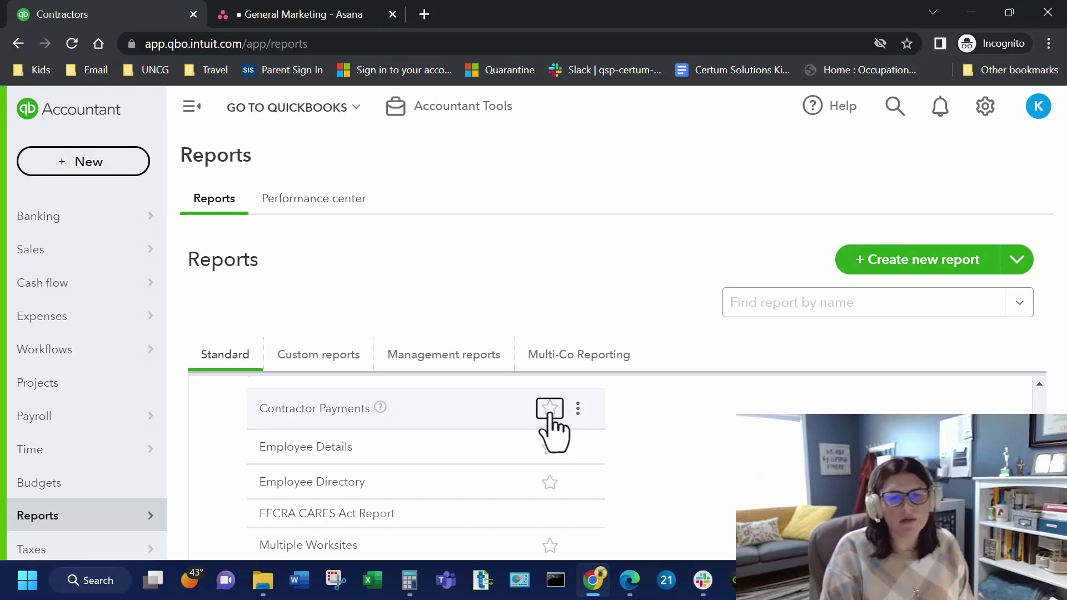
click(550, 408)
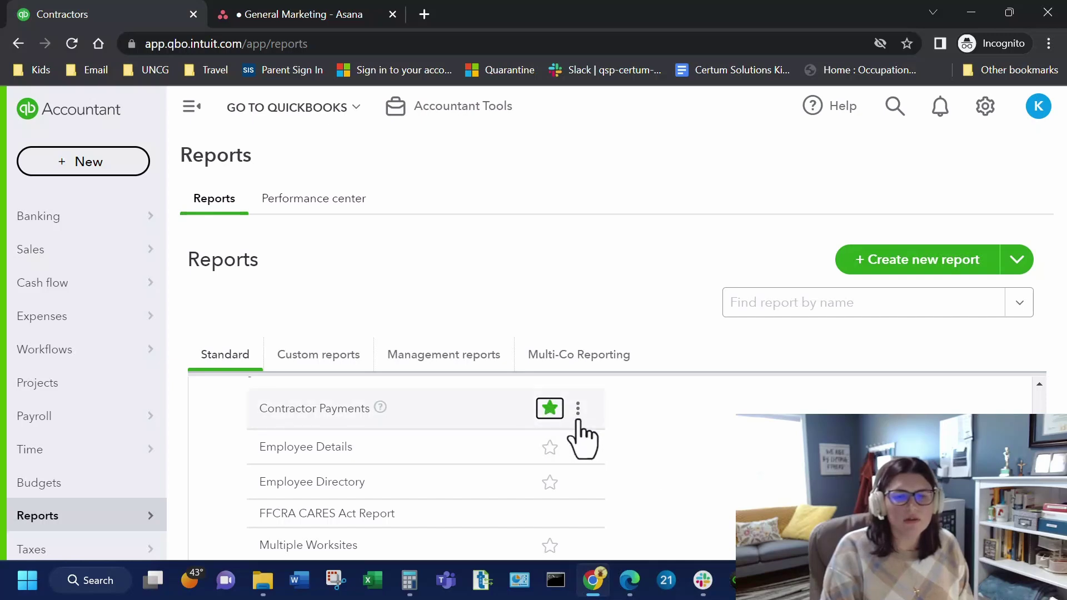
Return to the Favorites section near the start of the report list and check it for the Contractor Payments report
scroll(686, 489, down, 5)
scroll(692, 489, up, 15)
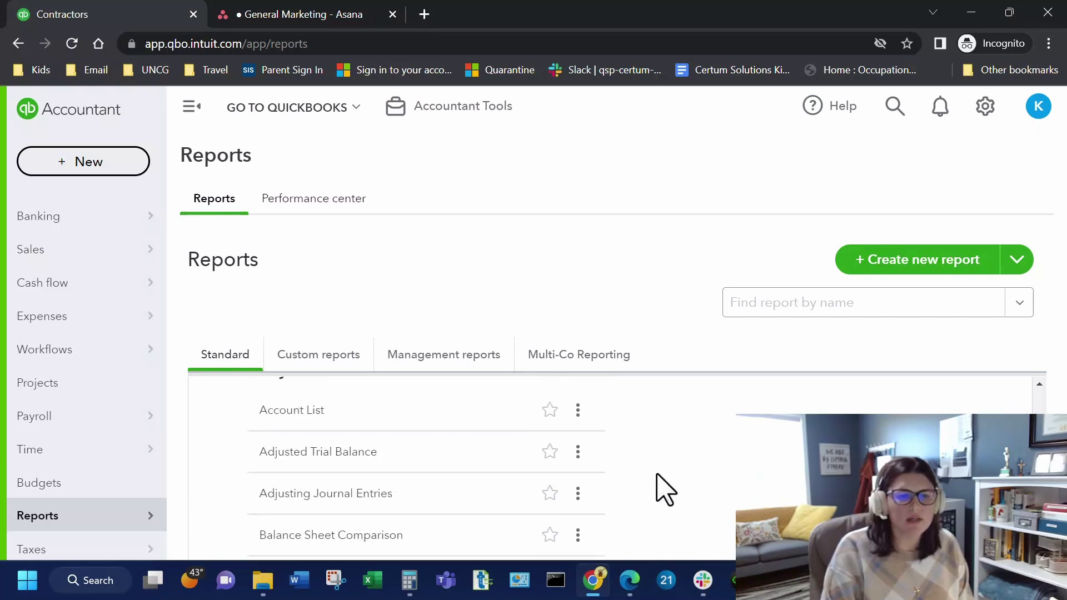
scroll(656, 492, up, 5)
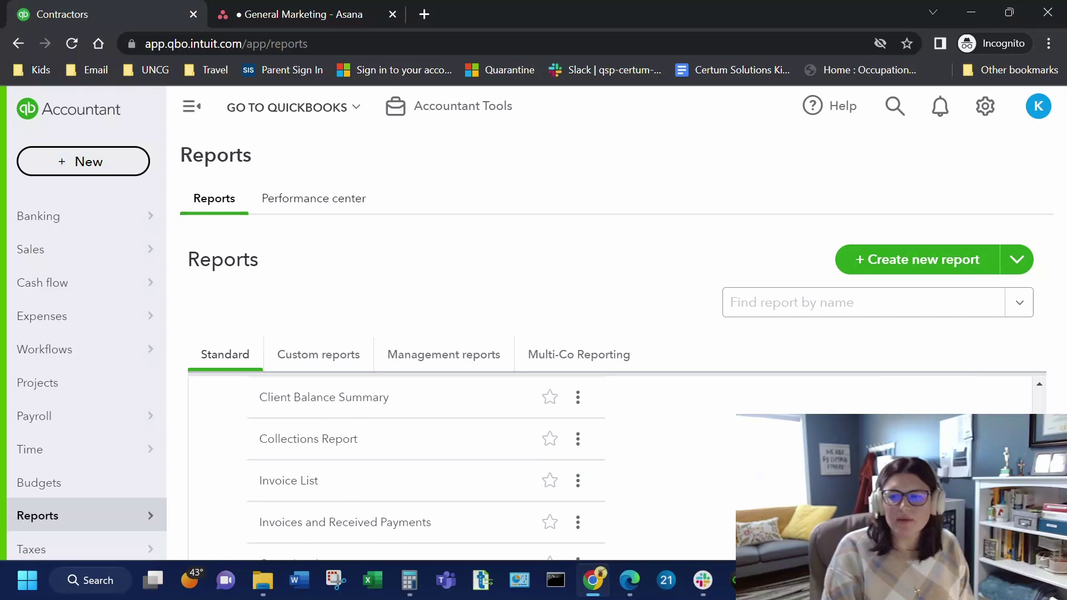
scroll(1053, 398, up, 5)
scroll(1053, 398, down, 1)
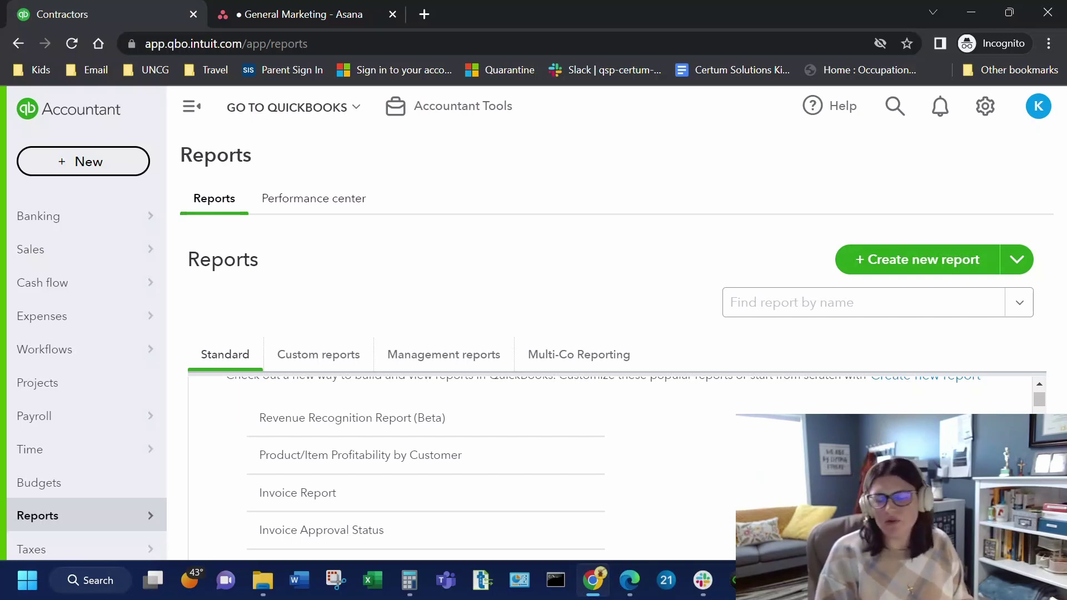
scroll(714, 507, up, 2)
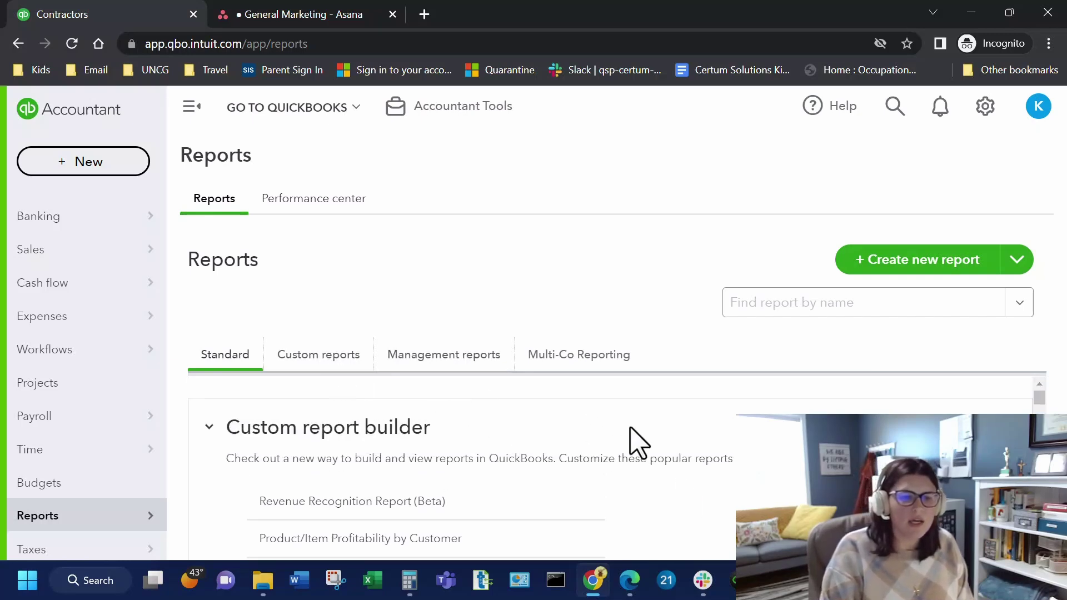
scroll(638, 445, down, 8)
scroll(644, 456, up, 3)
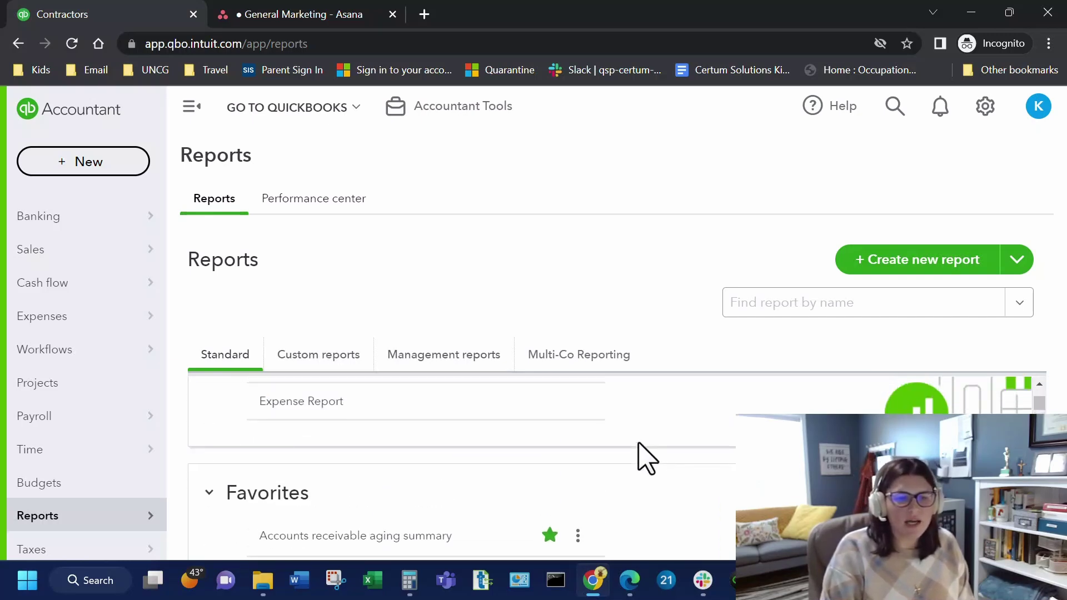
scroll(644, 457, down, 3)
scroll(644, 457, down, 5)
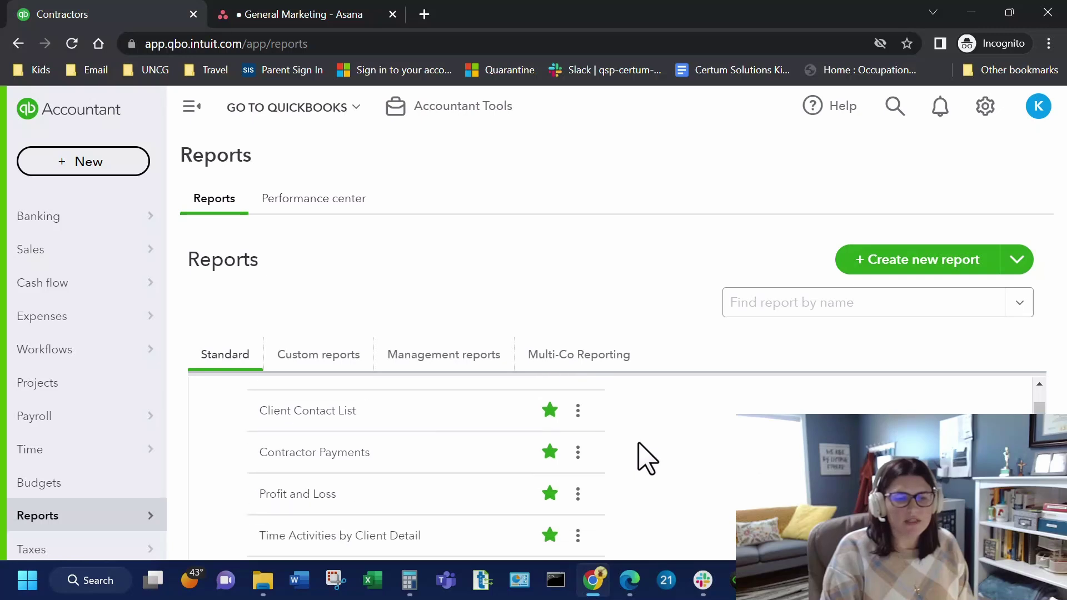